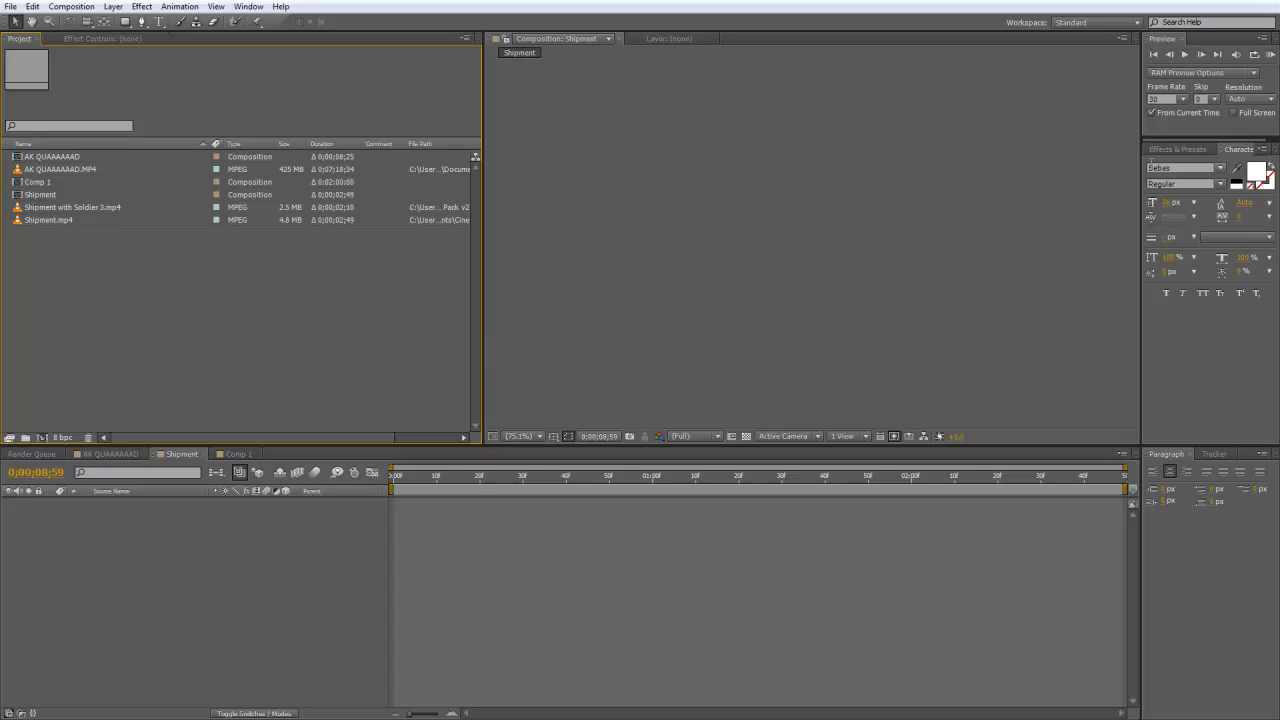
Step: Display the list of effects and presets in place of the character settings
left_click(1178, 148)
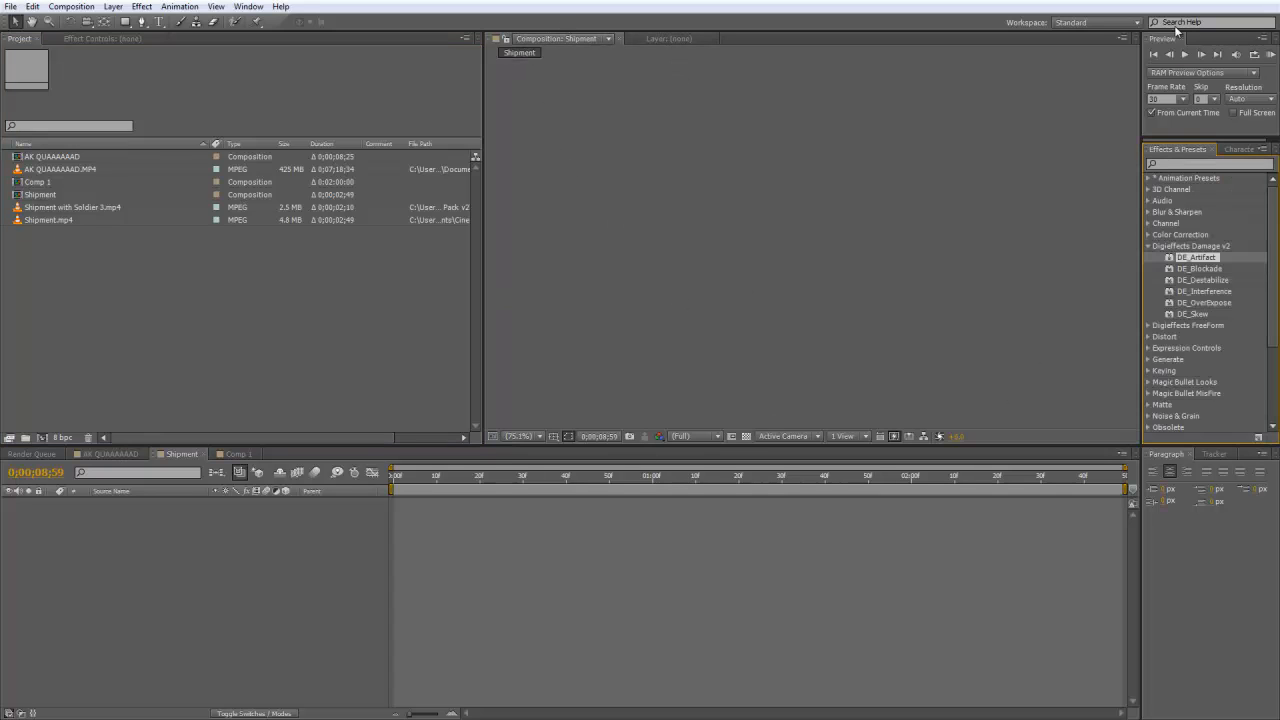
left_click(738, 564)
left_click(88, 280)
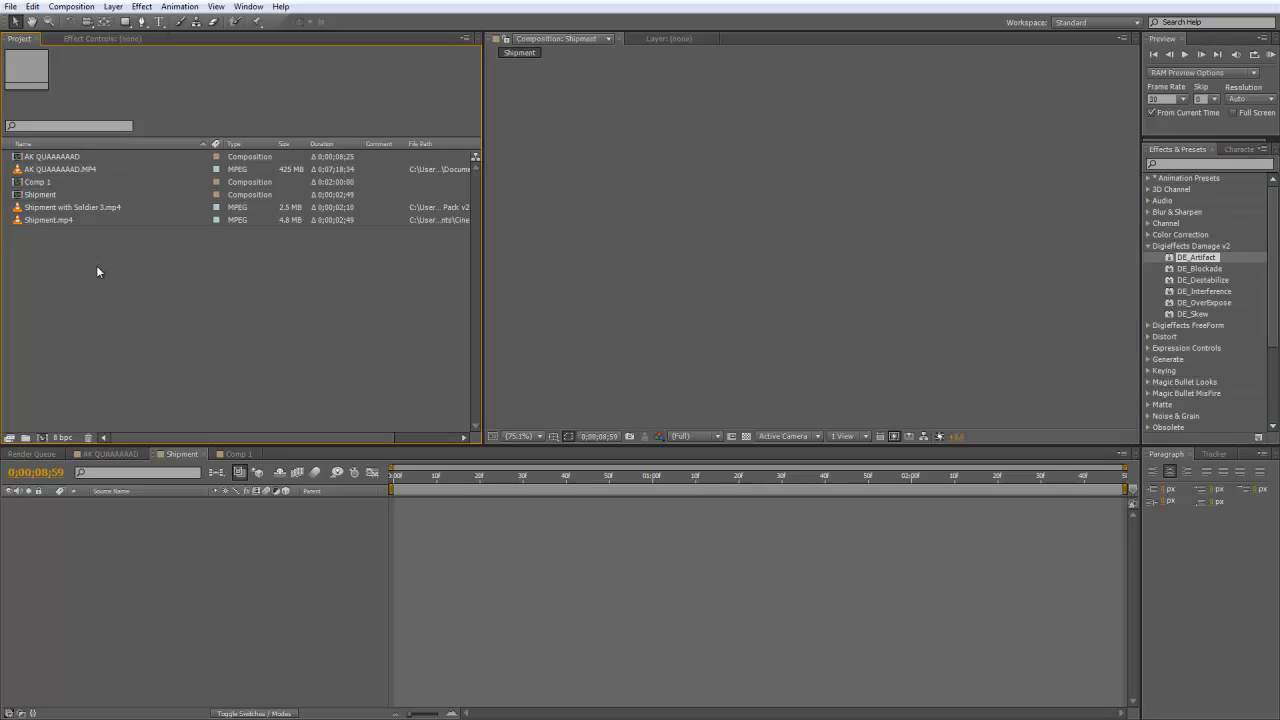
left_click_drag(97, 267, 57, 238)
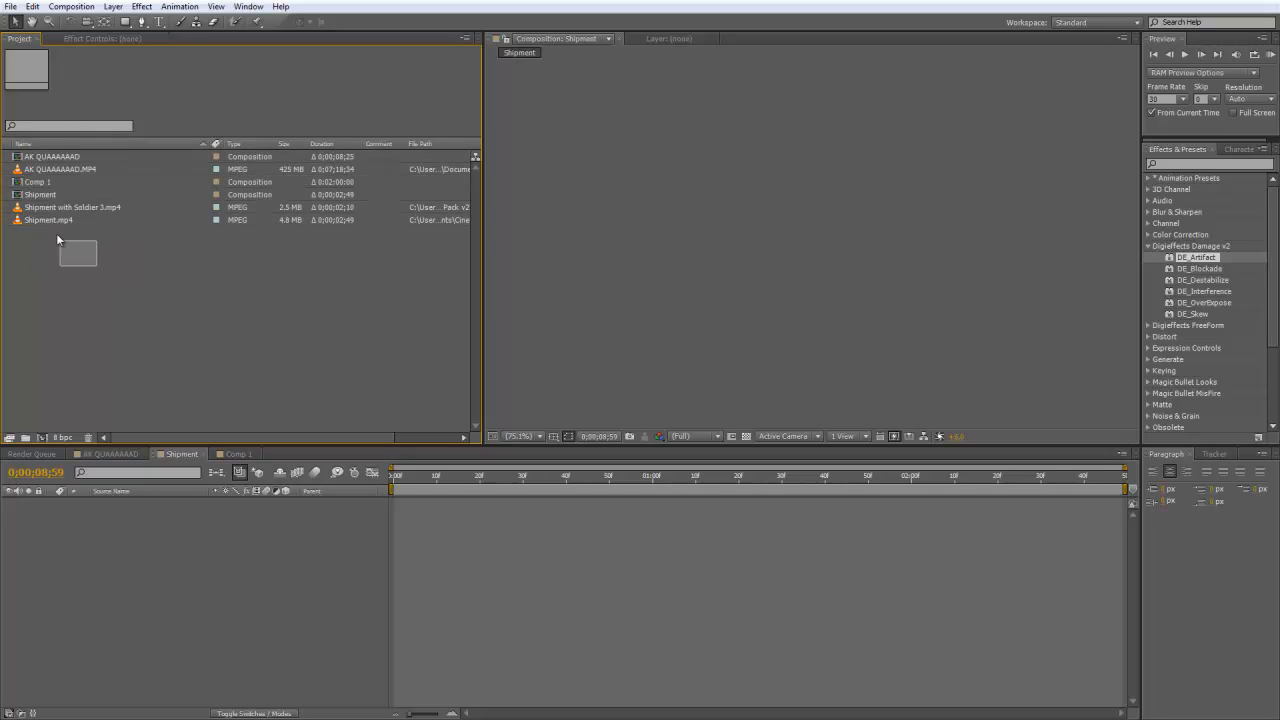
double_click(141, 320)
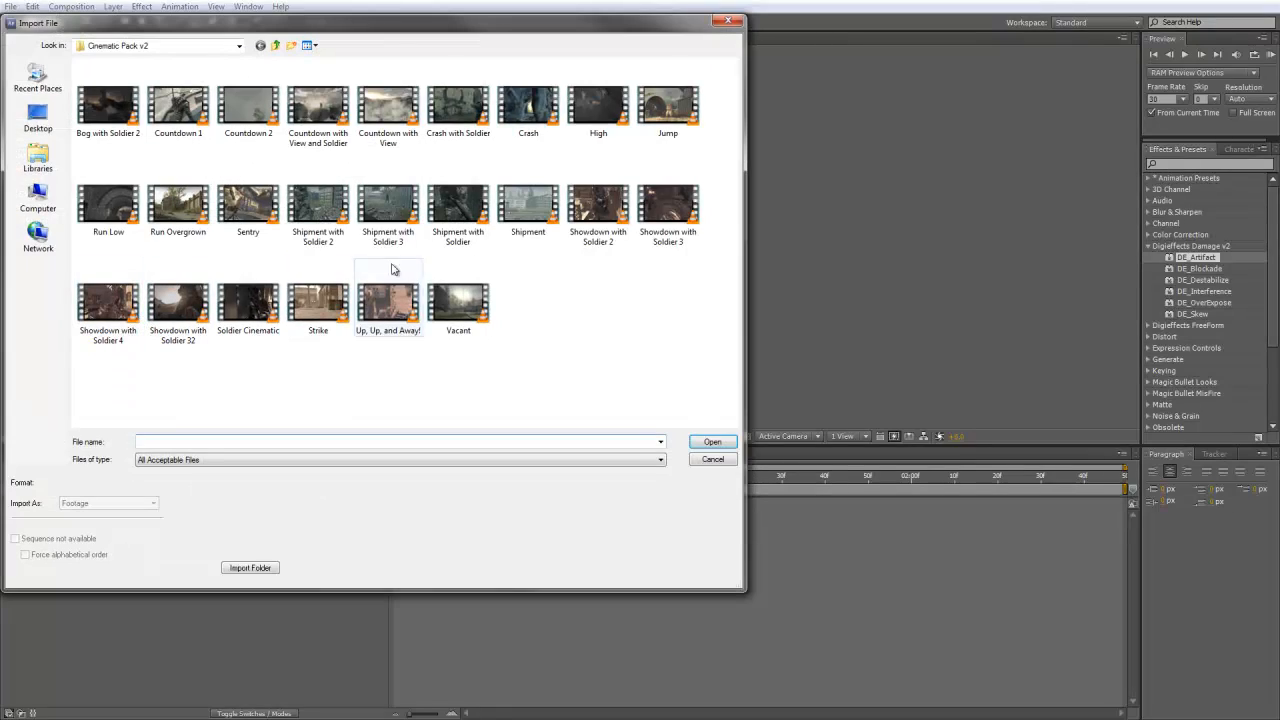
left_click(48, 160)
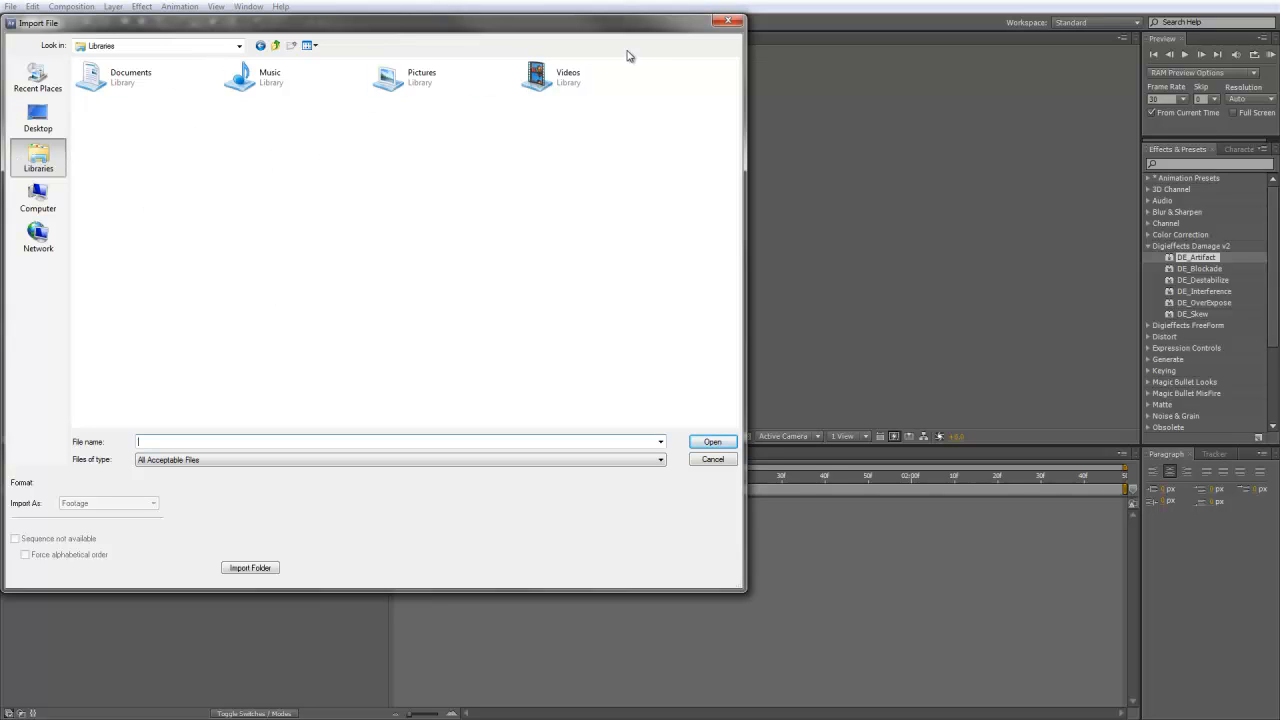
left_click(735, 23)
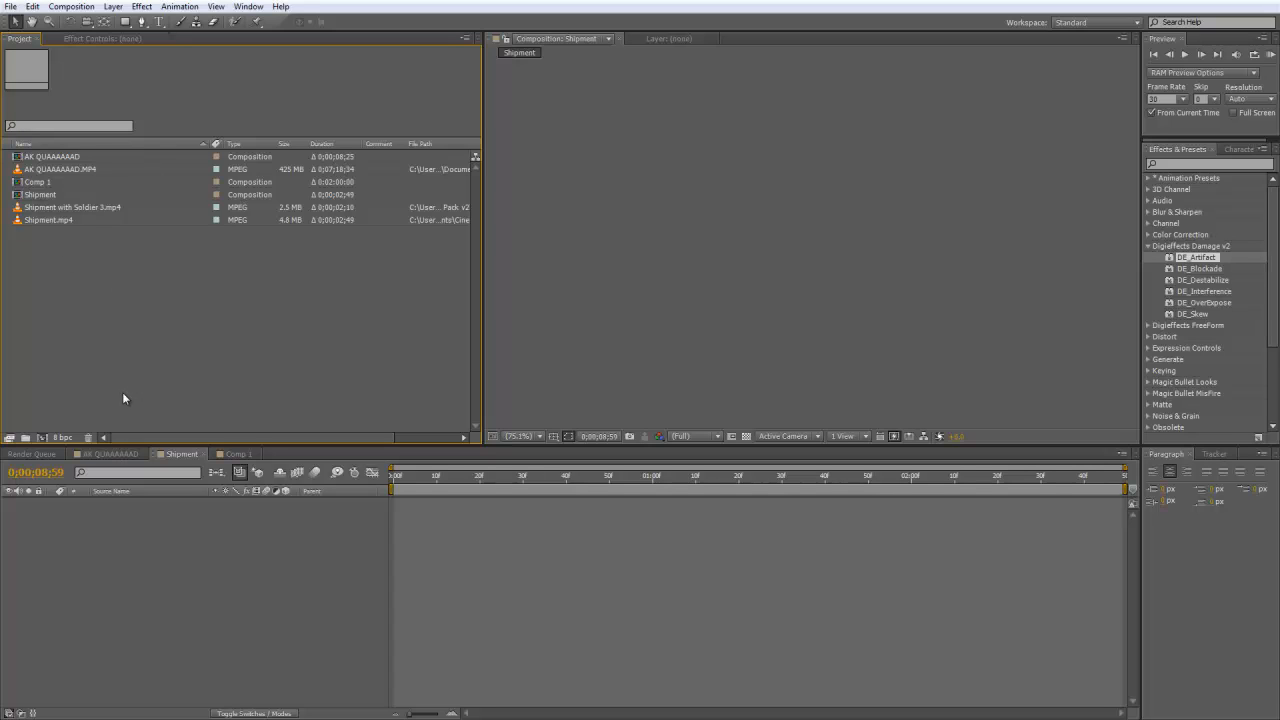
Step: Create a new composition from the AK QUAAAAAAD.MP4 footage so it matches the clip's settings
left_click(91, 168)
left_click_drag(84, 172, 44, 442)
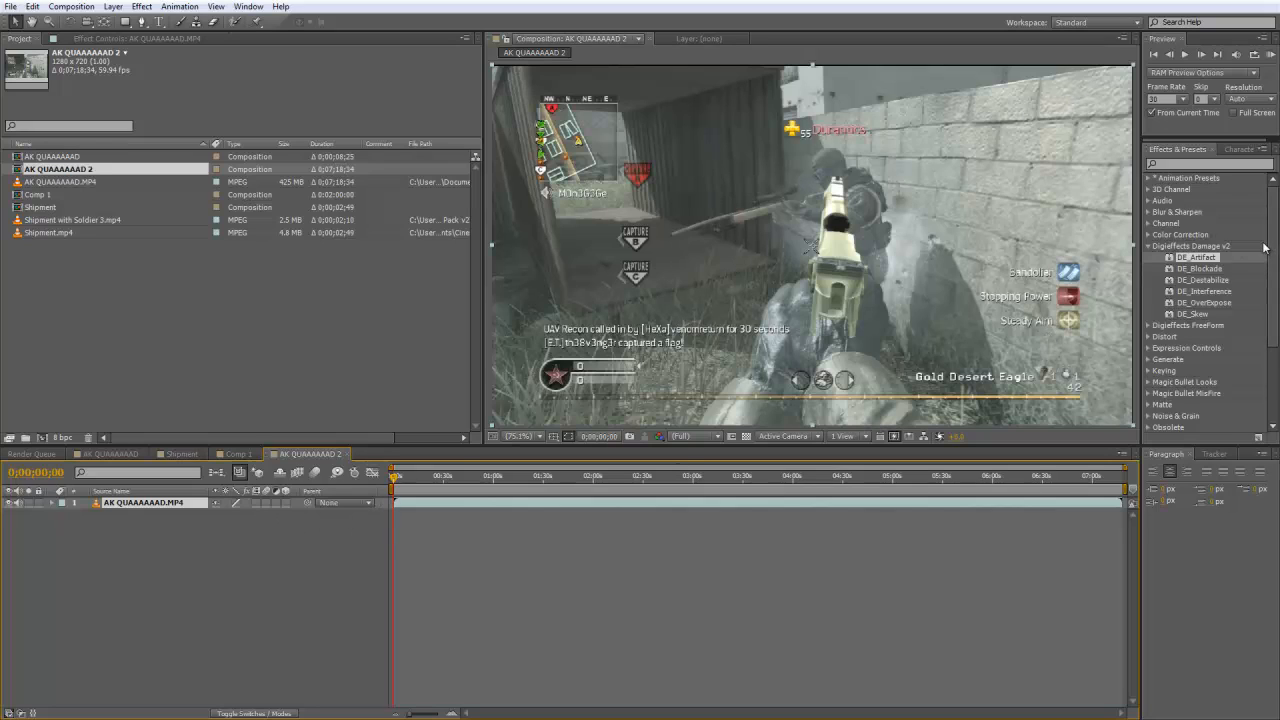
left_click(1211, 454)
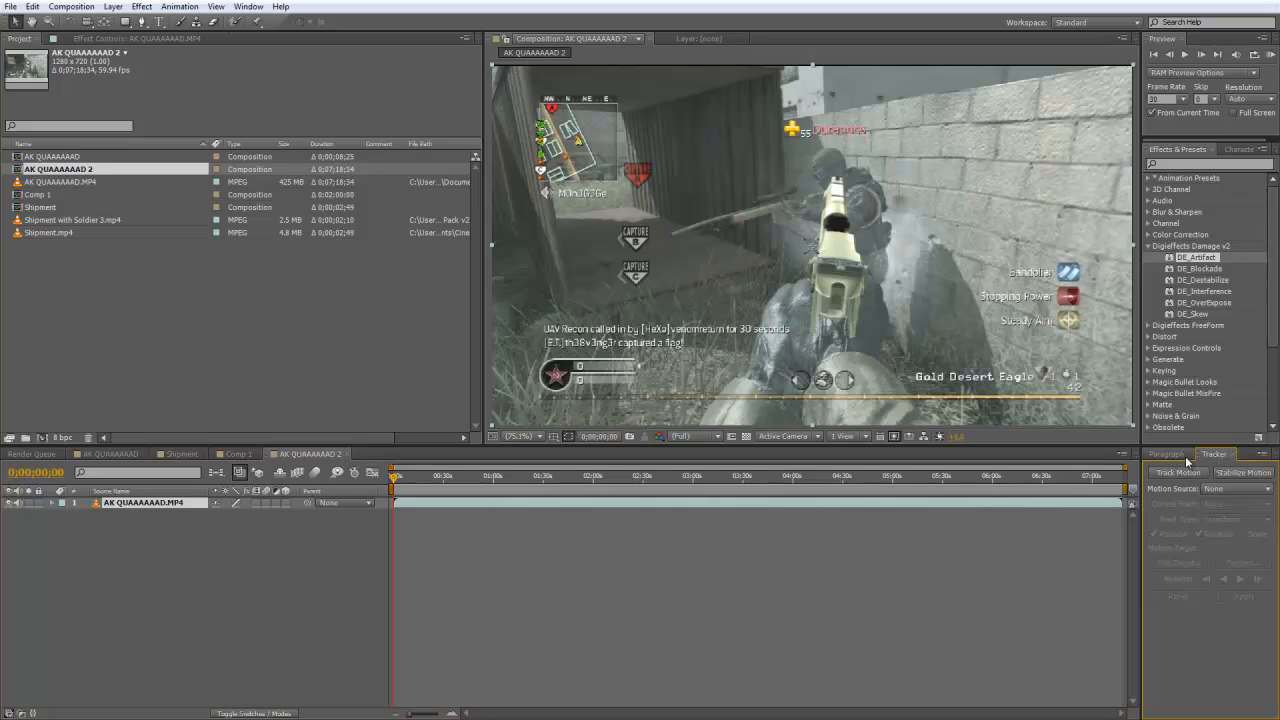
left_click(1166, 454)
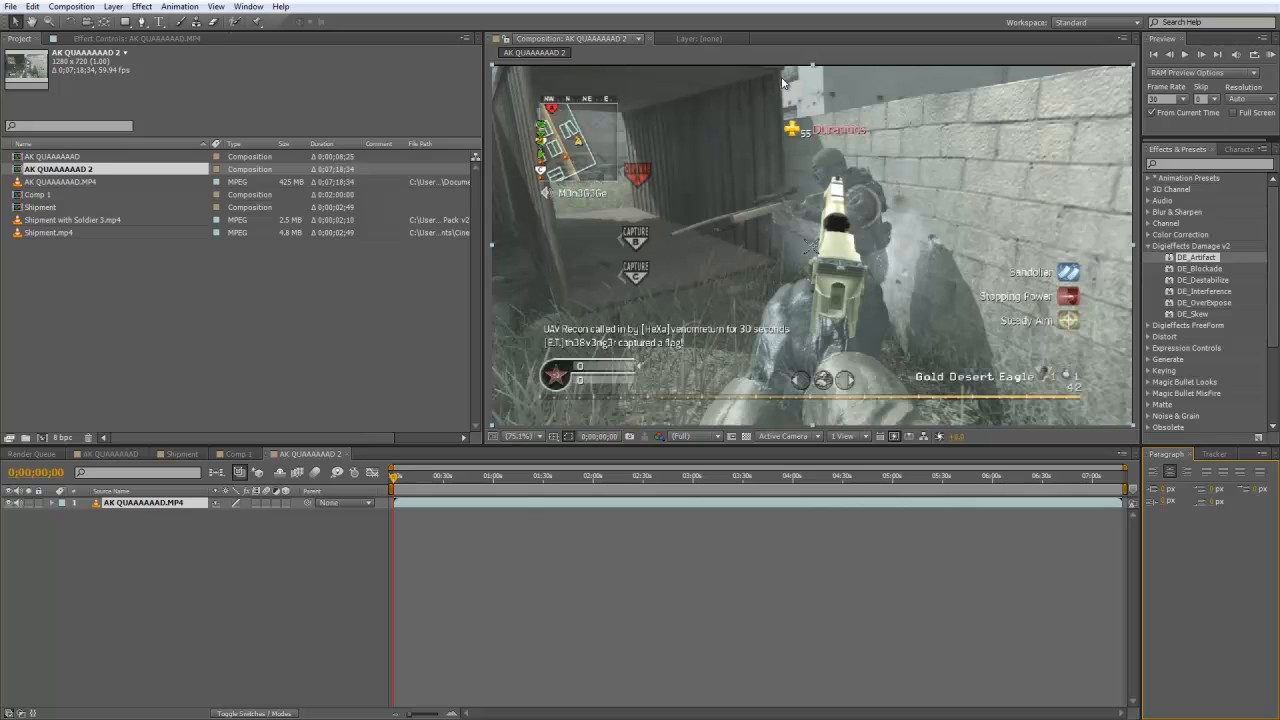
Step: Scale the footage layer down slightly in height within the composition frame
left_click_drag(813, 66, 813, 63)
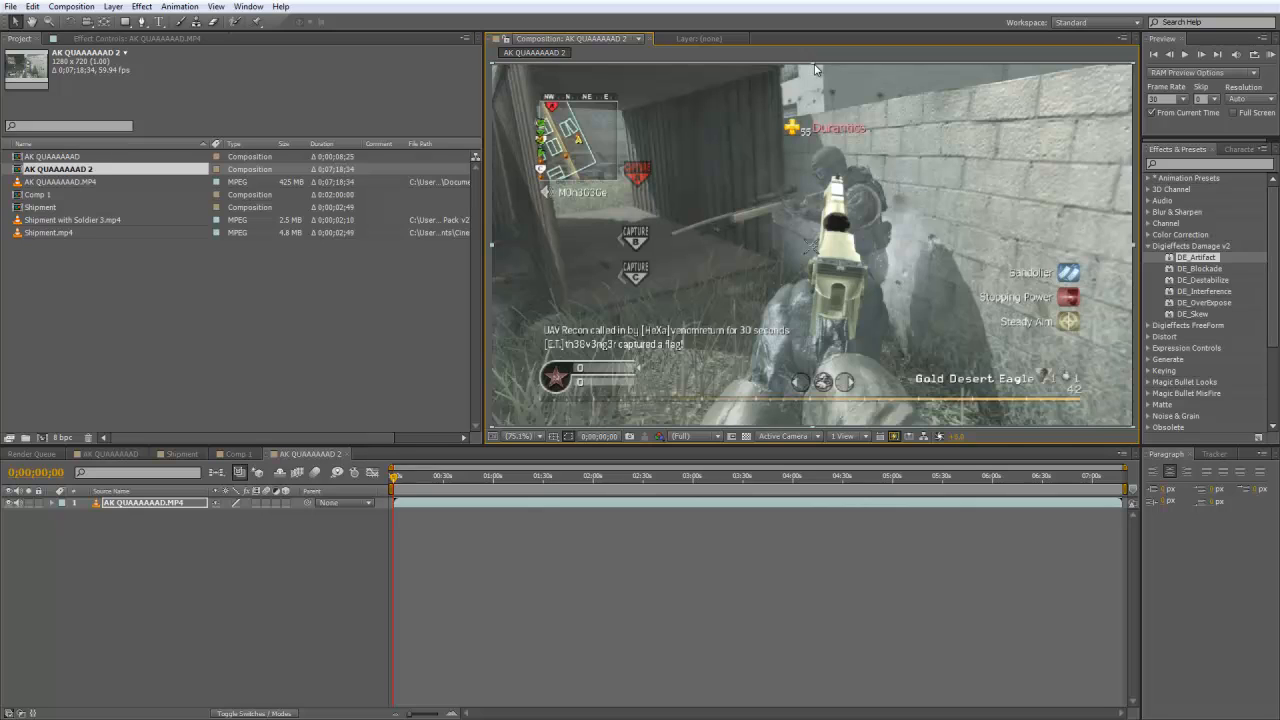
left_click_drag(812, 68, 816, 68)
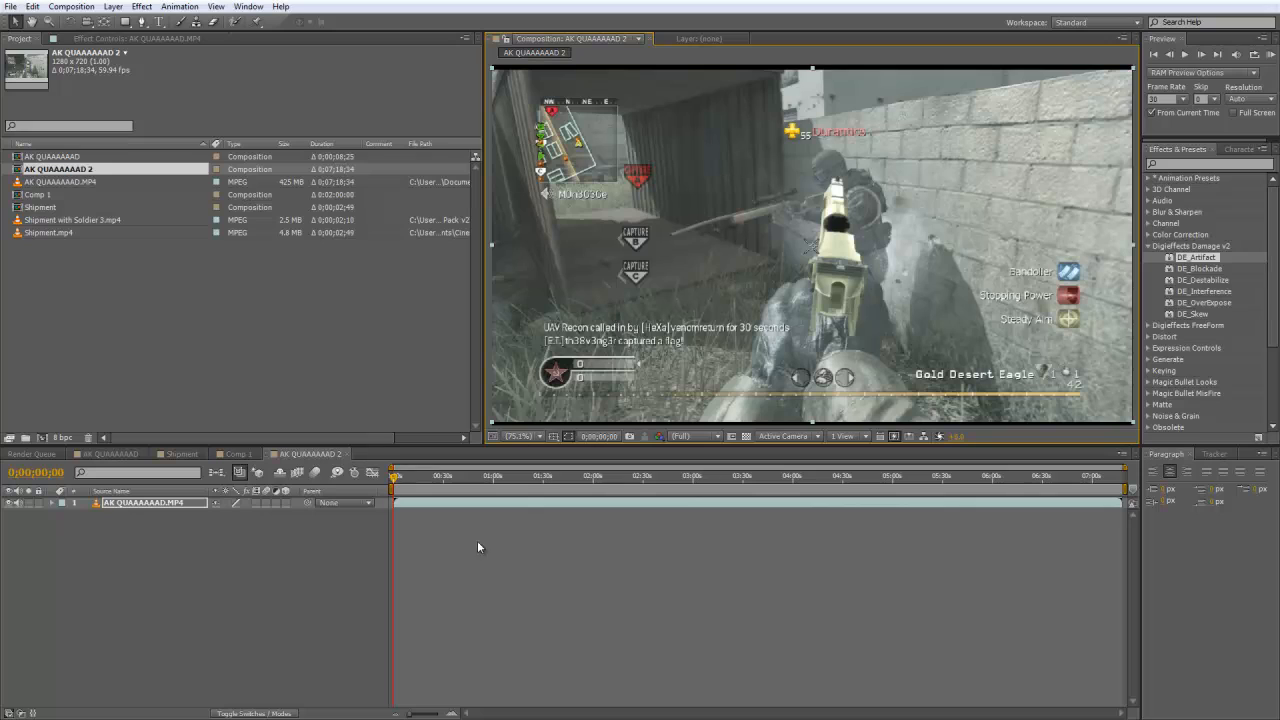
Step: Create a composition-sized black solid and squeeze it into a thin letterbox bar along the upper edge of the frame
right_click(325, 508)
mouse_move(378, 518)
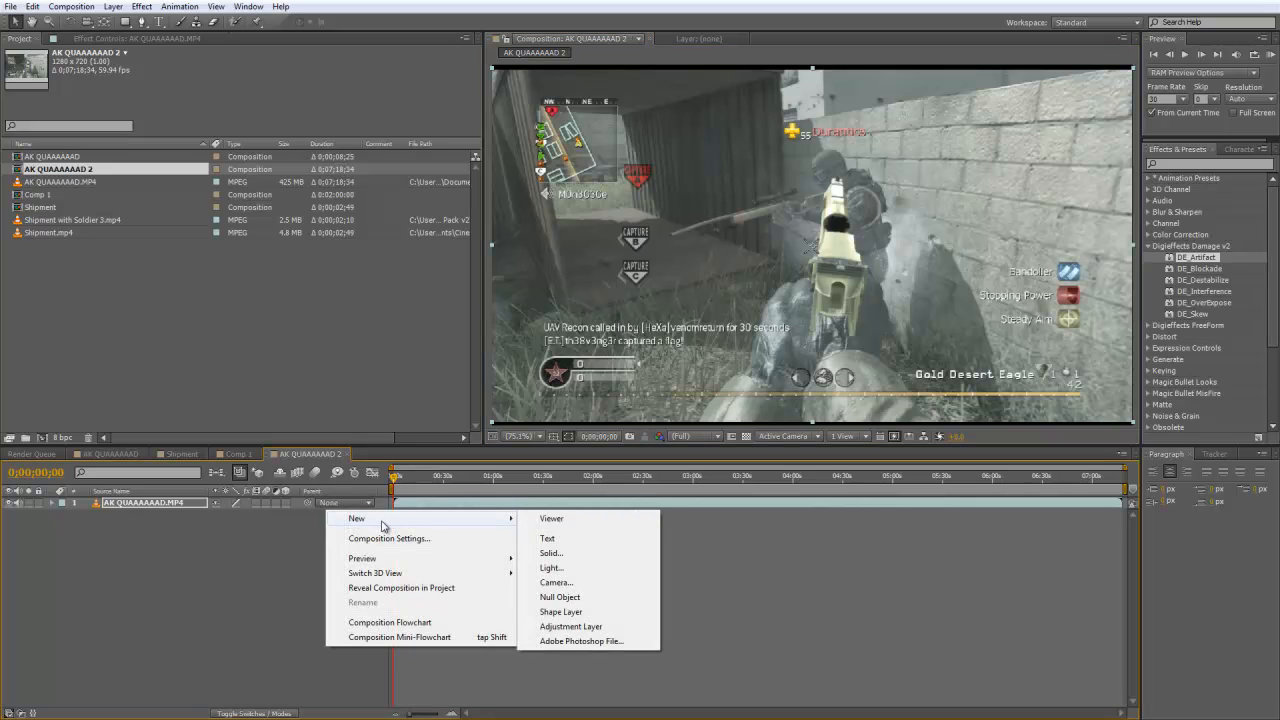
left_click(614, 554)
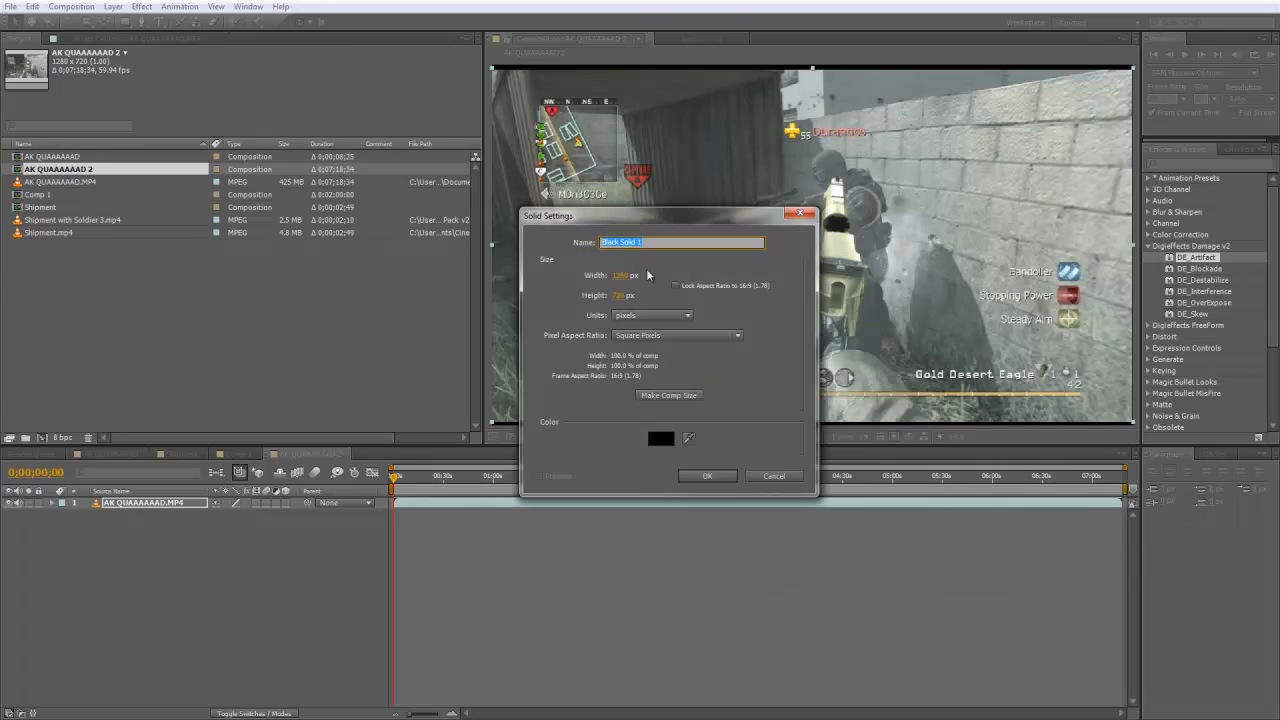
left_click(707, 476)
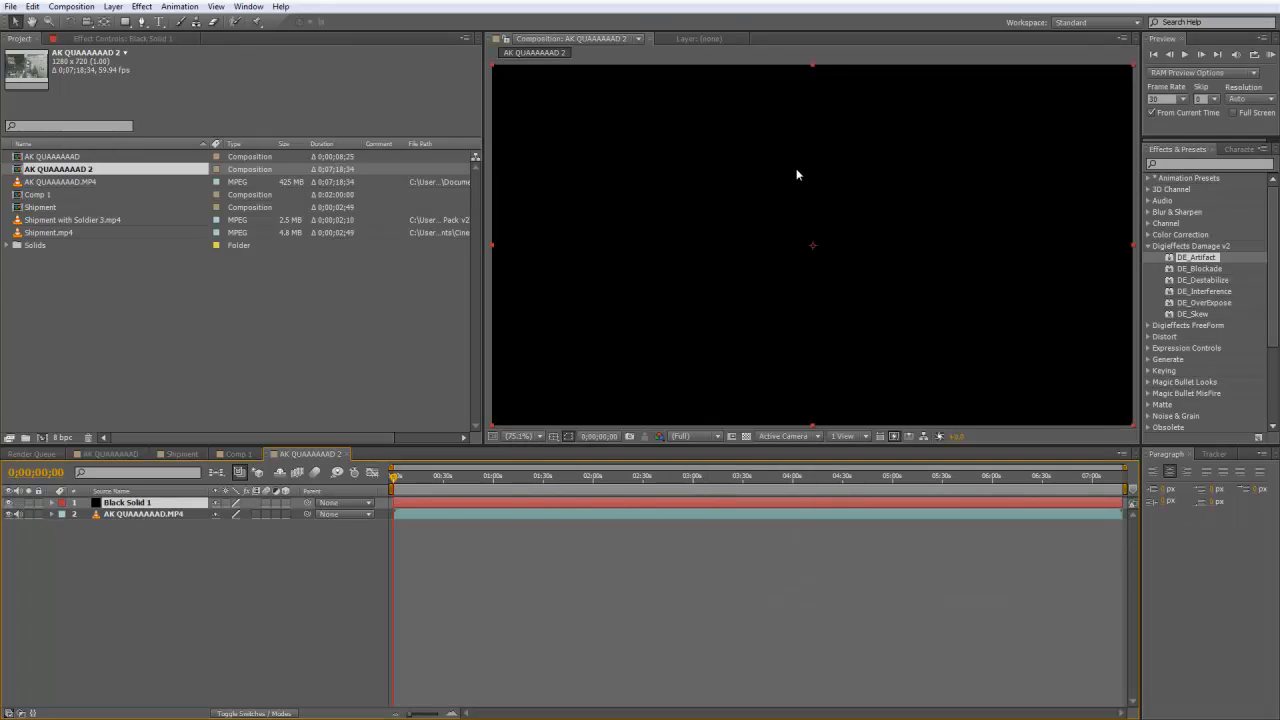
mouse_move(811, 64)
left_mouse_down()
mouse_move(817, 232)
mouse_move(823, 62)
left_mouse_up()
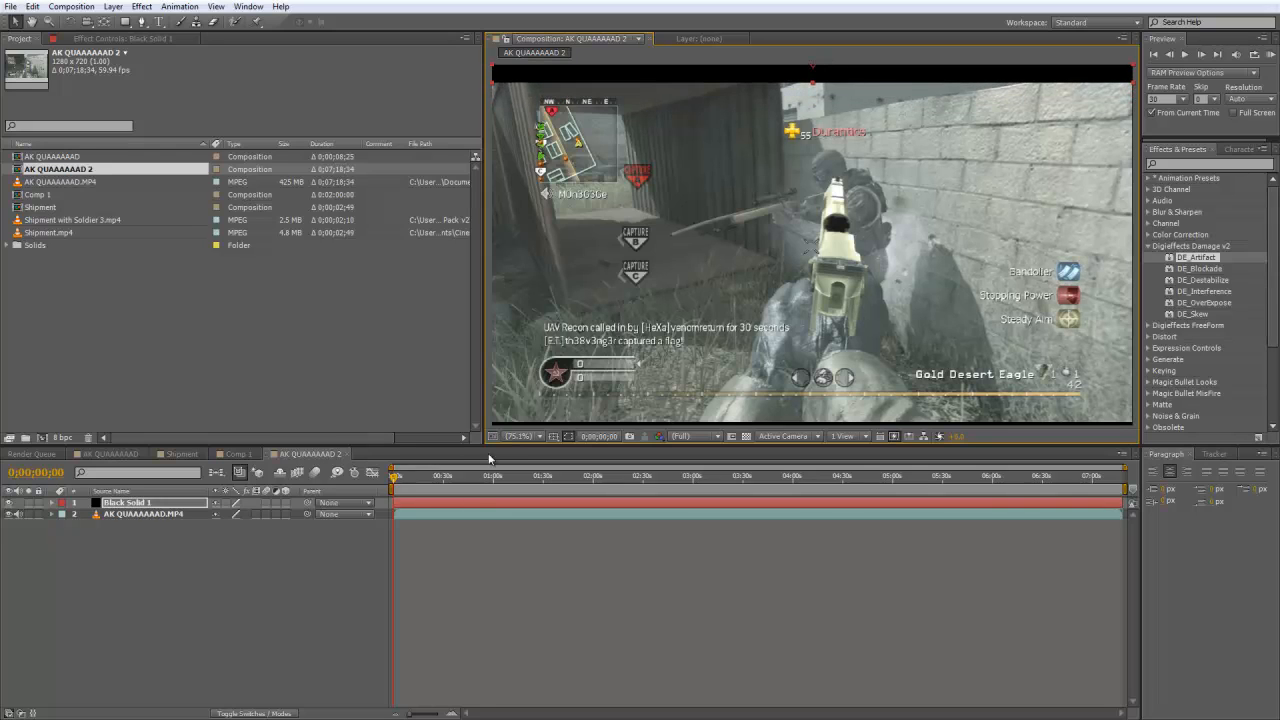
Step: Duplicate the black bar layer and place the copy along the lower edge of the frame
left_click(31, 7)
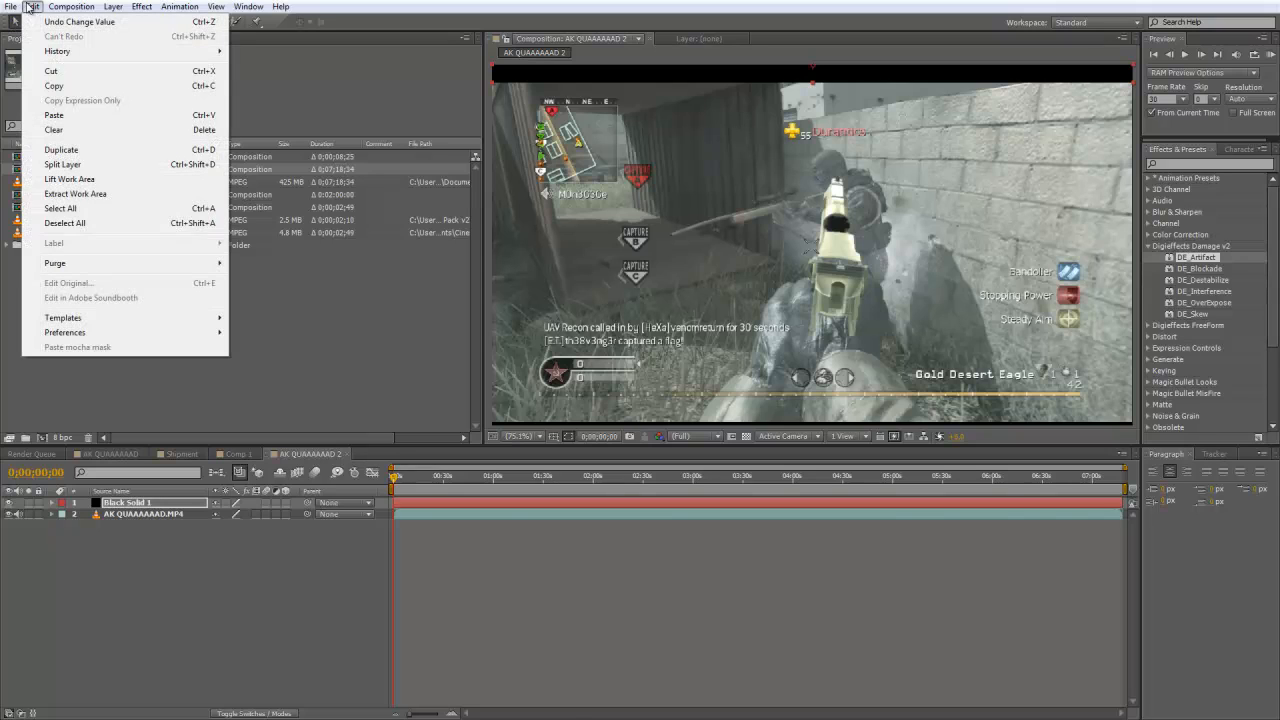
left_click(76, 154)
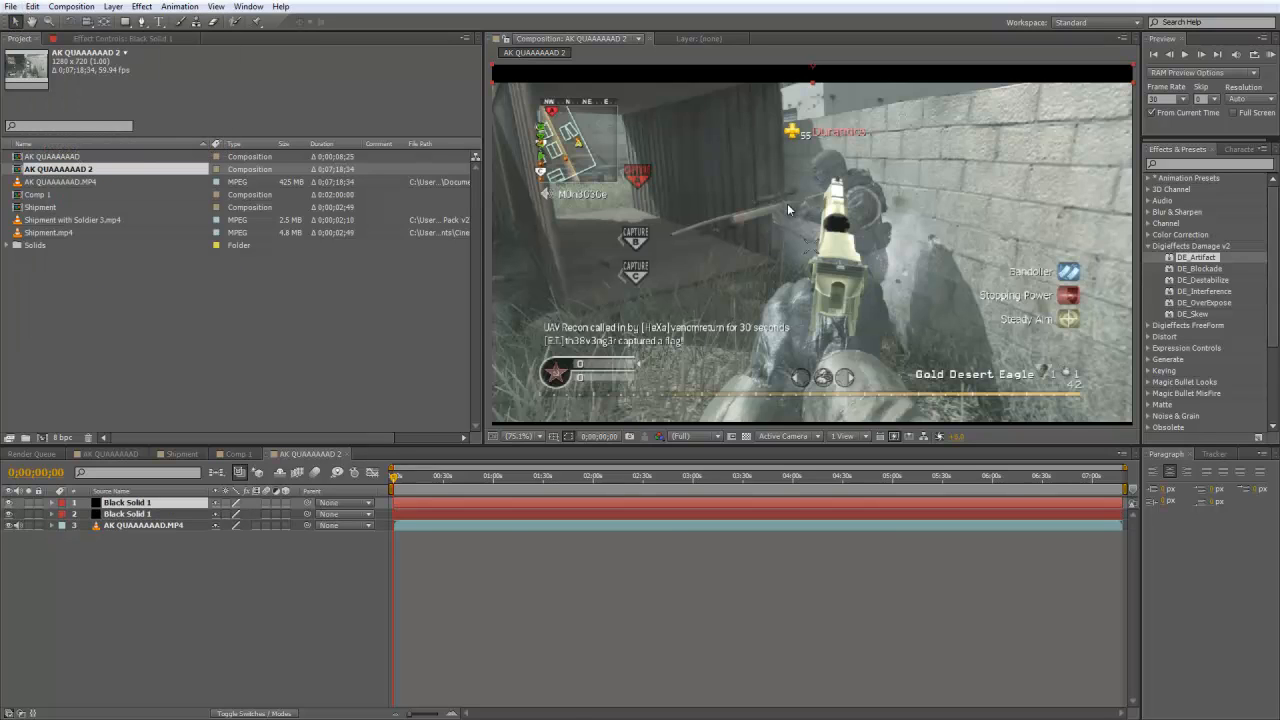
left_click_drag(782, 123, 831, 436)
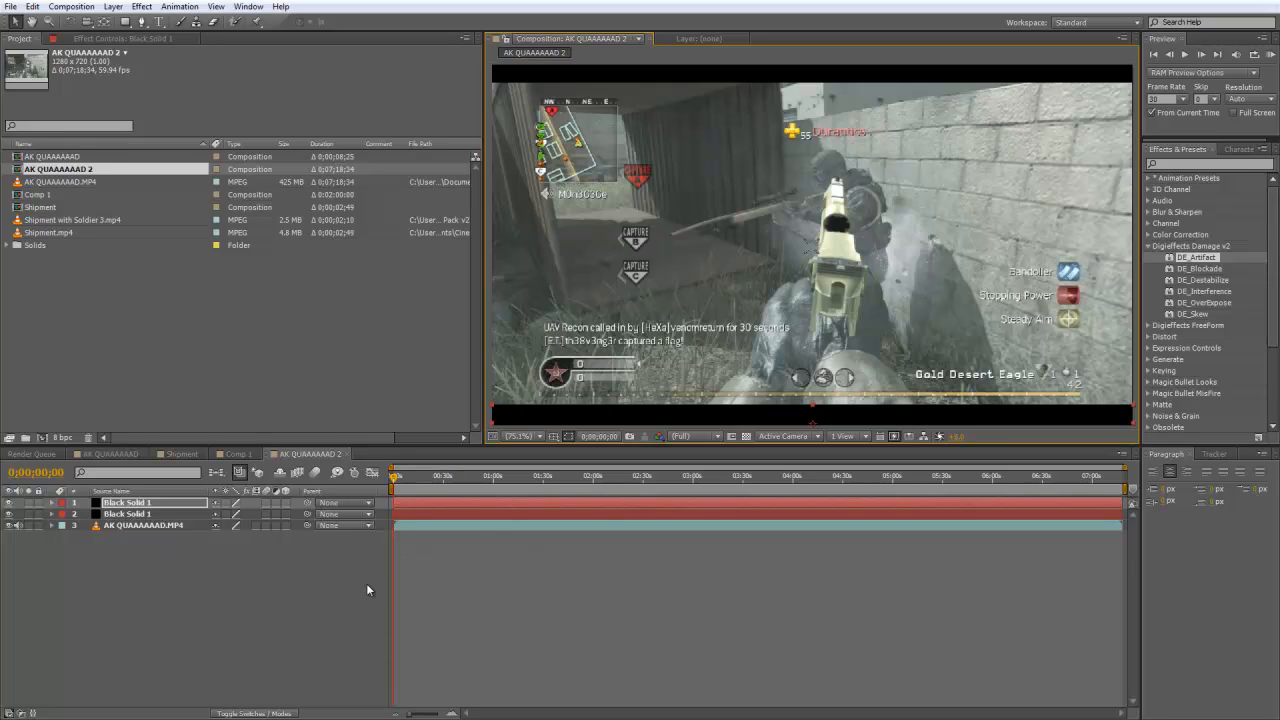
Step: Trim the end of the AK QUAAAAAAD.MP4 layer to 0;00;08;25
left_click_drag(176, 632, 205, 497)
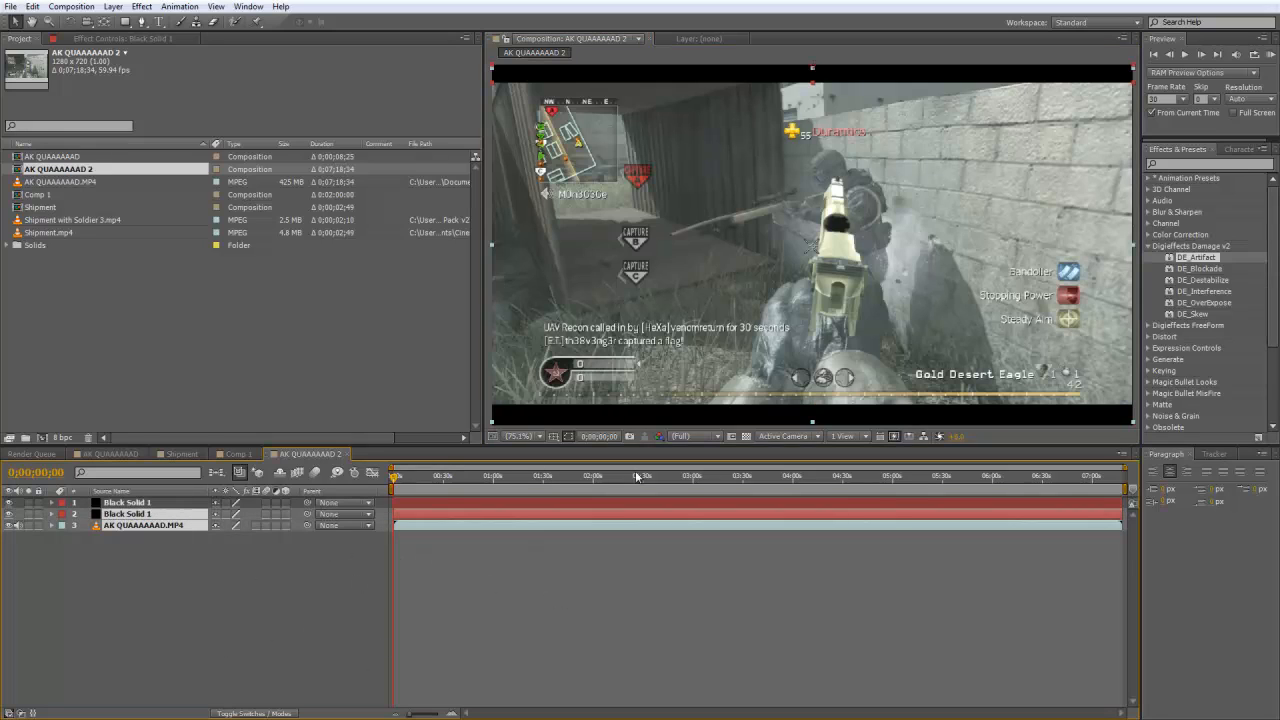
left_click(955, 476)
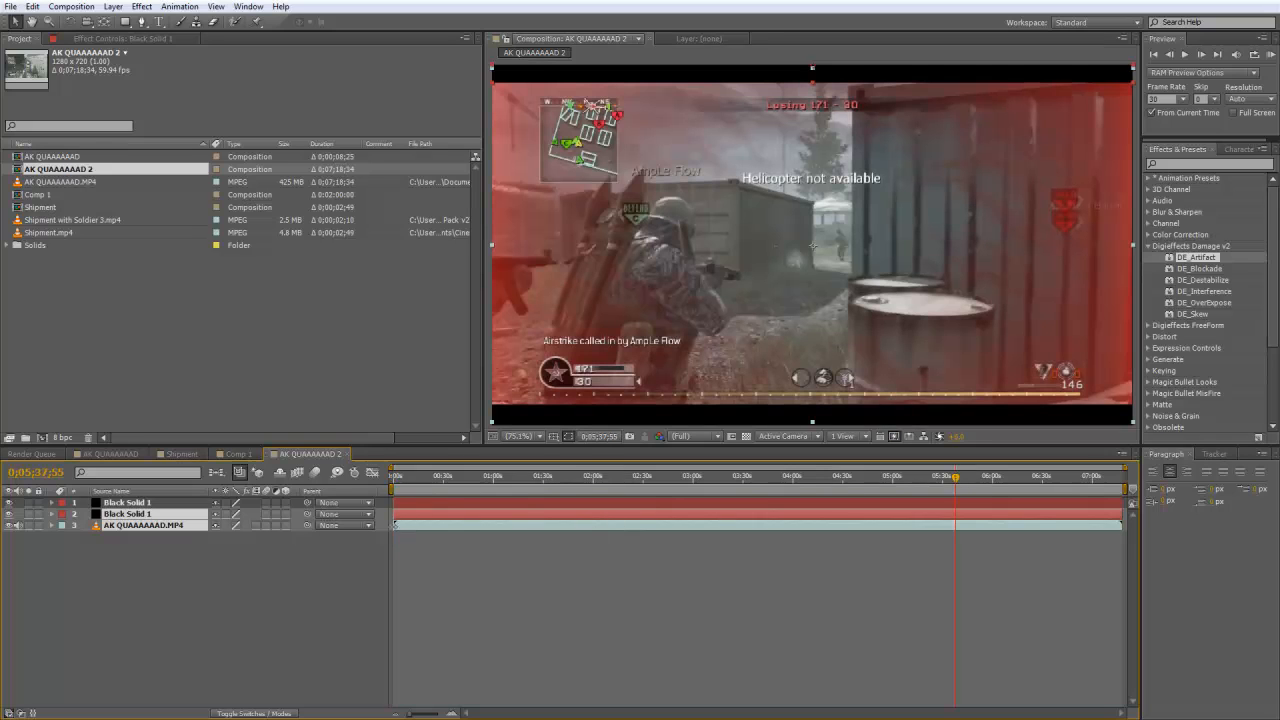
left_click(415, 478)
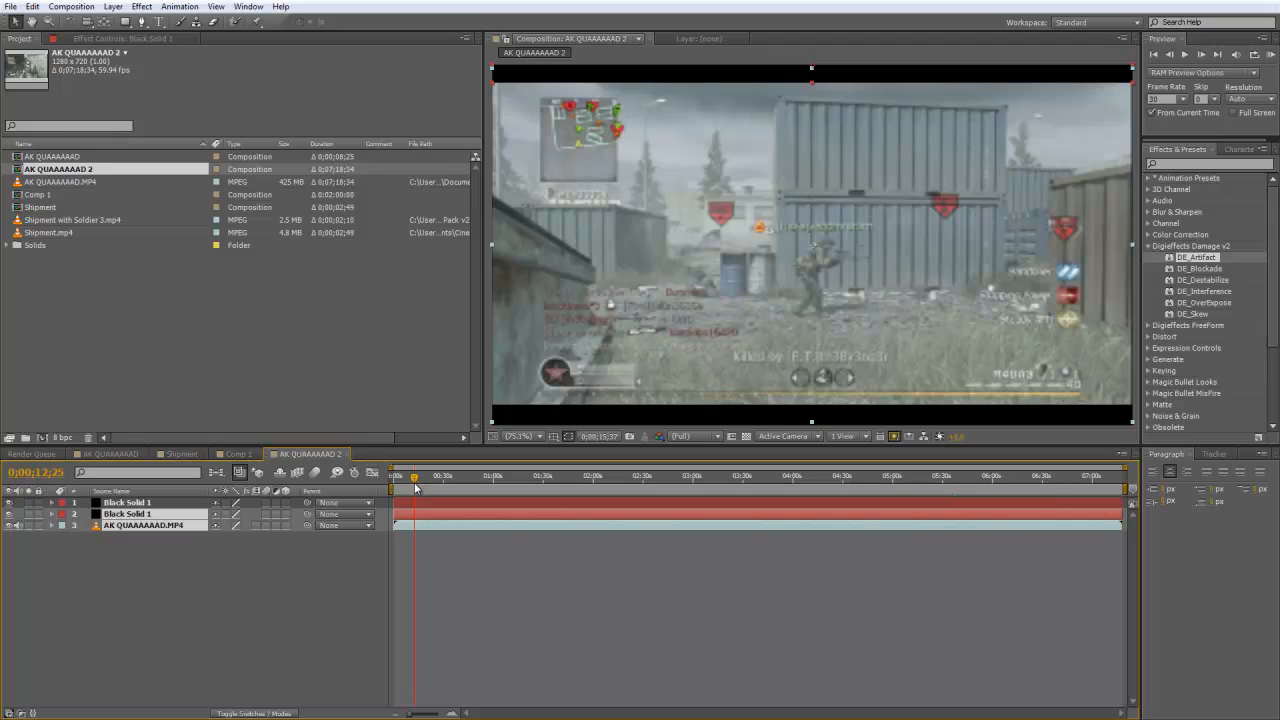
left_click_drag(415, 486, 407, 486)
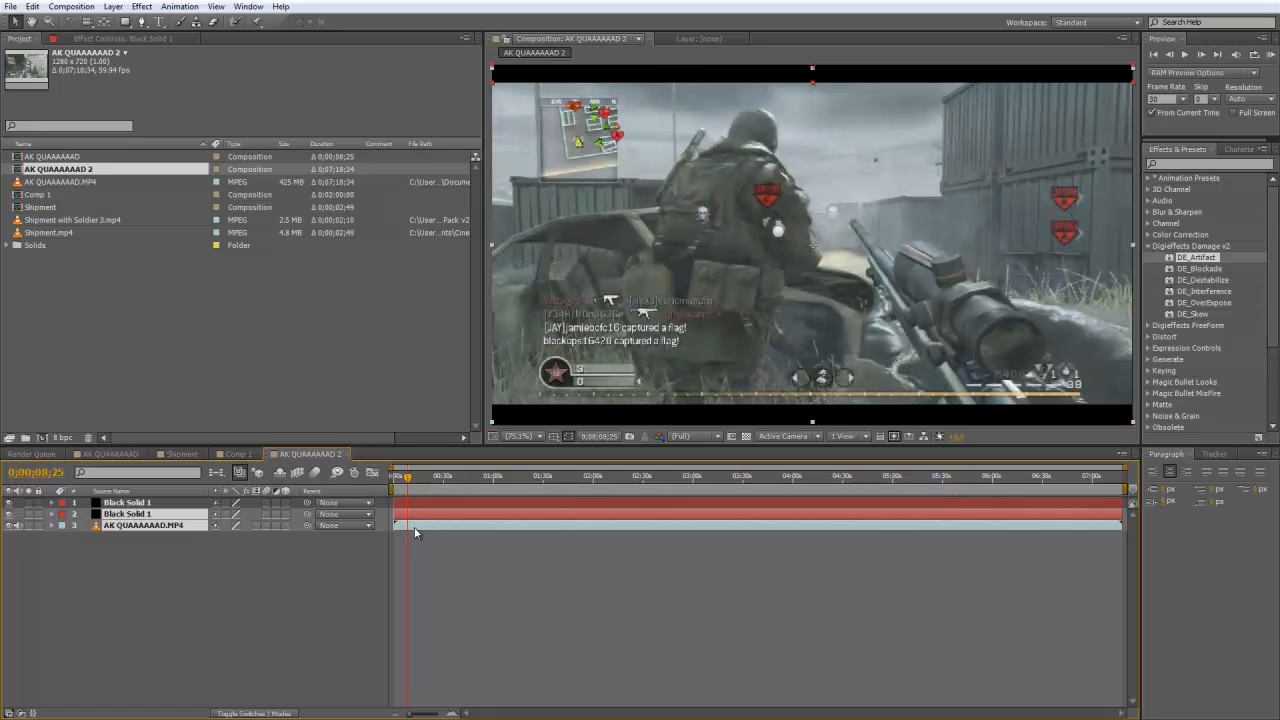
left_click(150, 502)
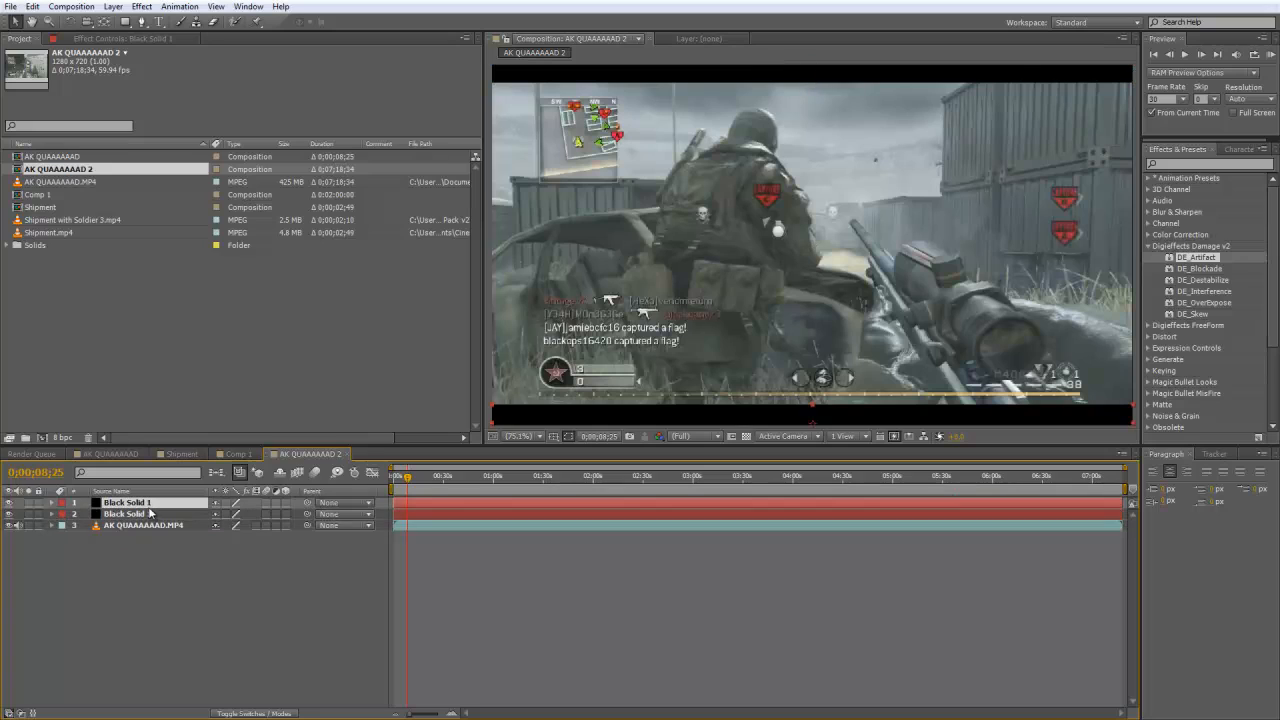
left_click(150, 525)
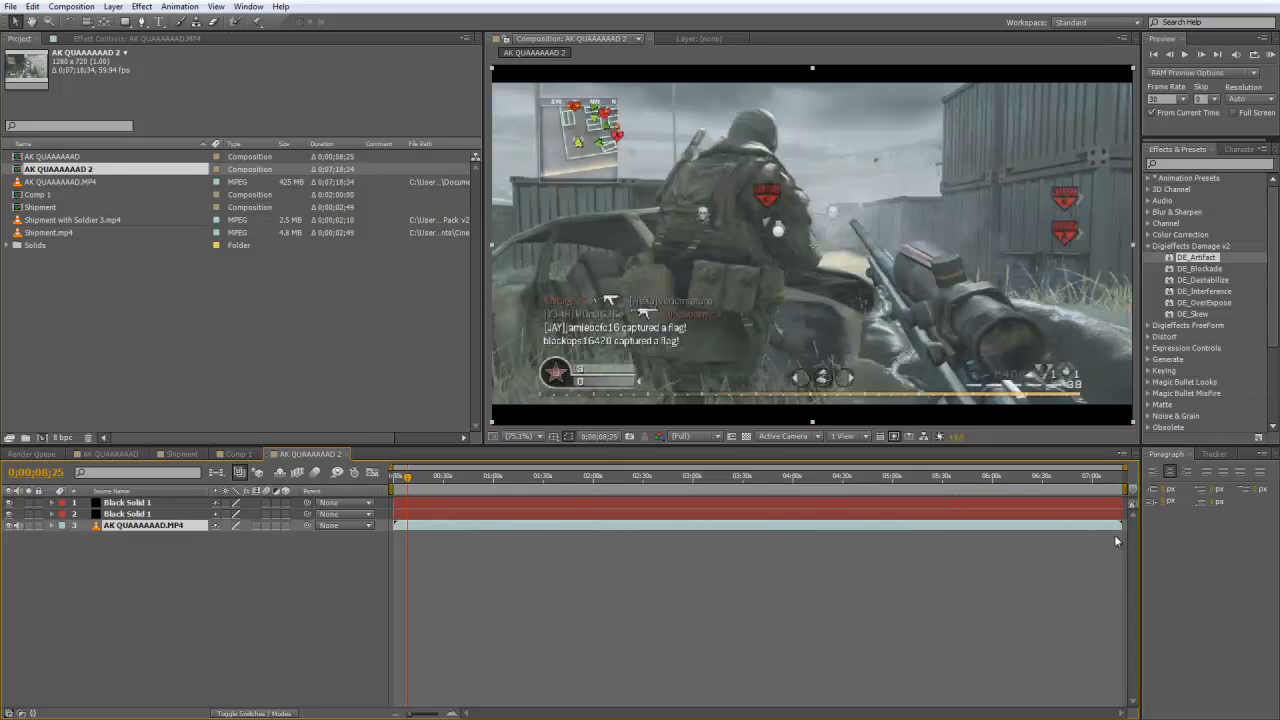
left_click_drag(1122, 526, 408, 527)
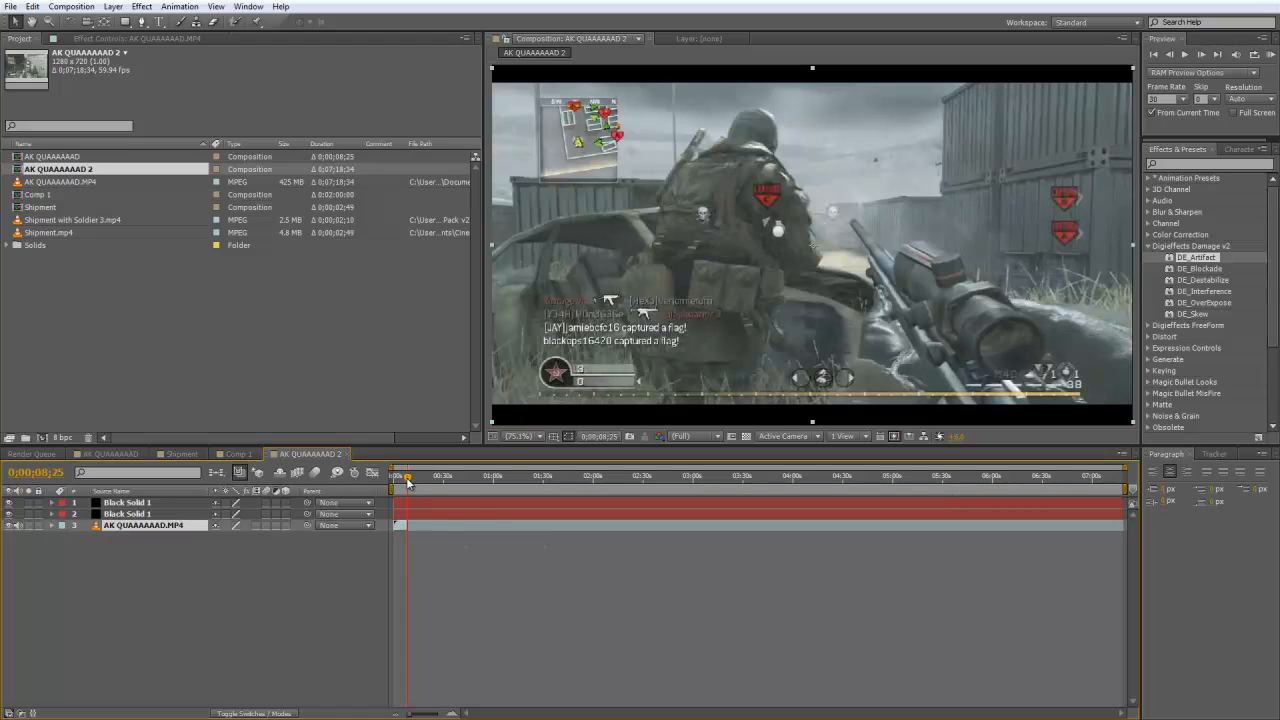
Step: Shorten the work area to the end of the trimmed clip, trim the composition to it, and scrub through the result
left_click_drag(404, 477, 454, 476)
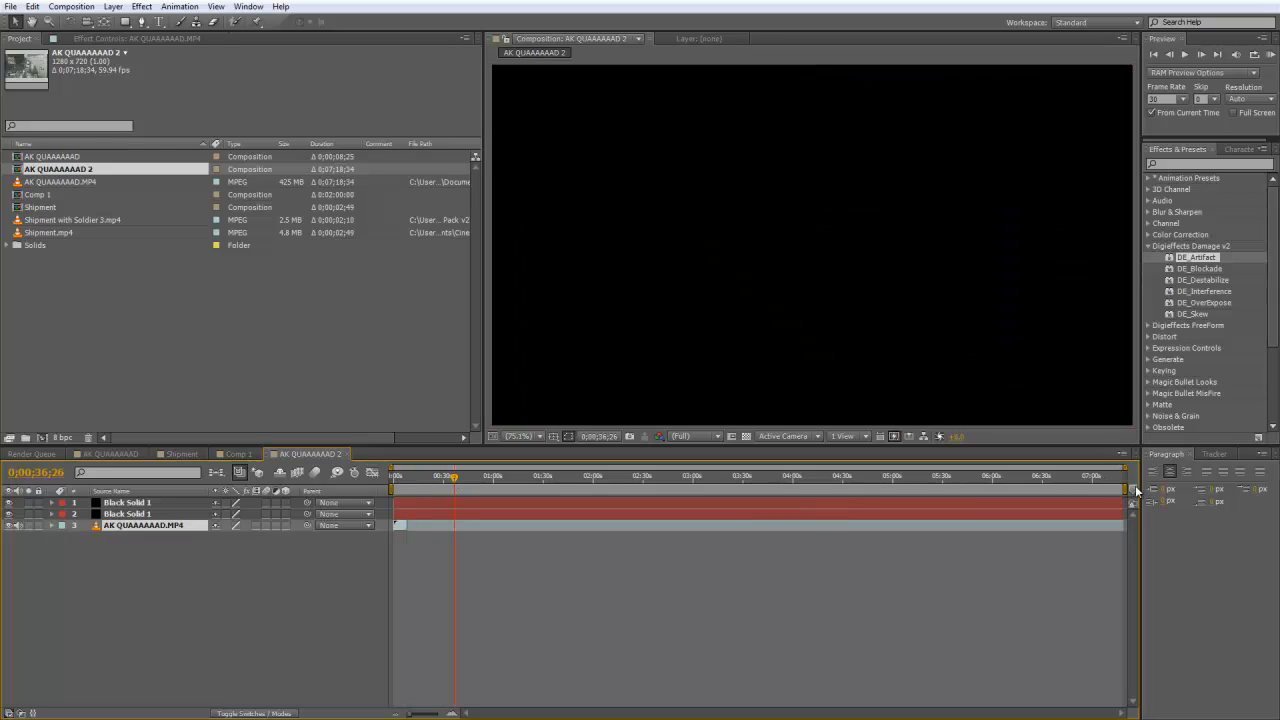
left_click_drag(1124, 489, 408, 489)
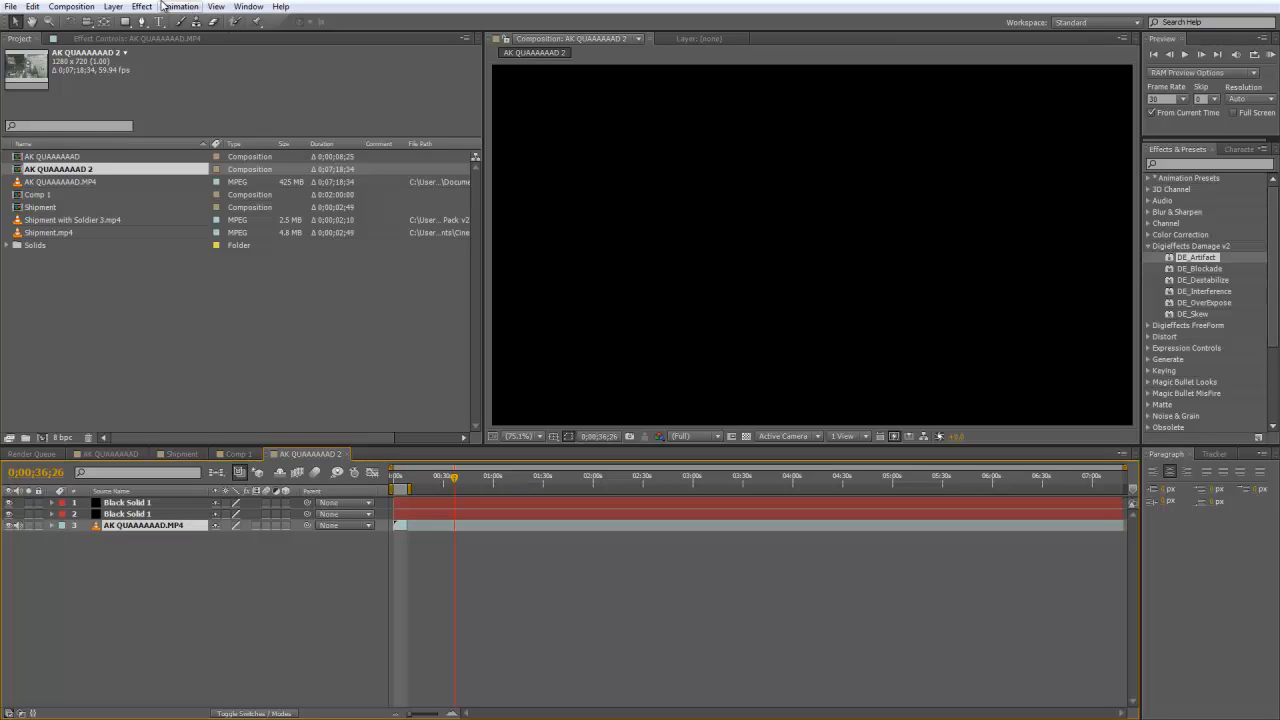
left_click(86, 7)
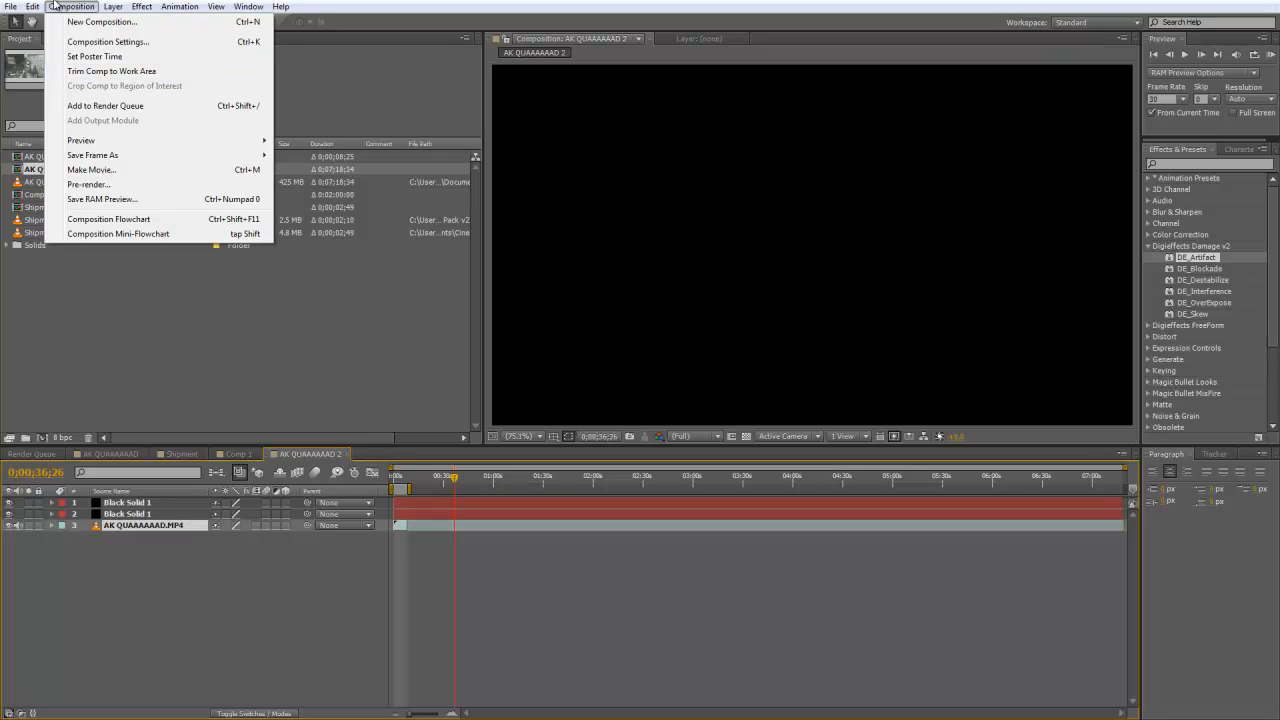
left_click(85, 74)
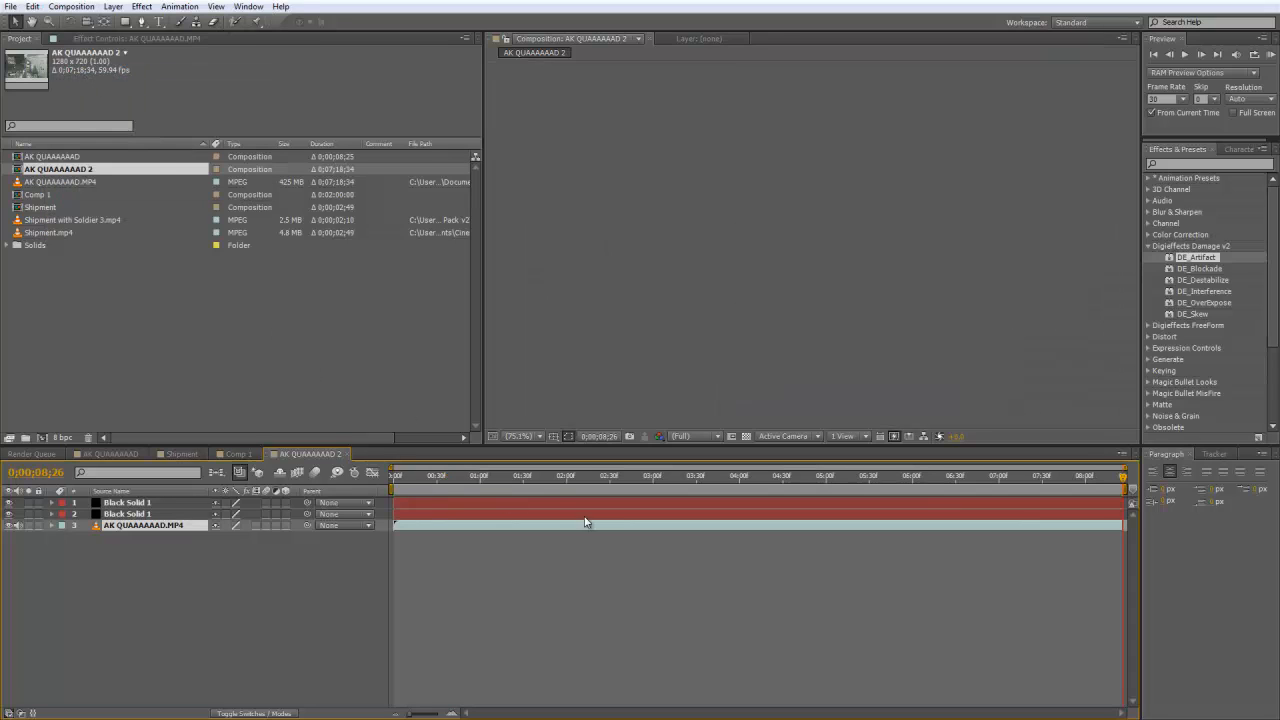
left_click_drag(477, 478, 1038, 486)
left_click(469, 483)
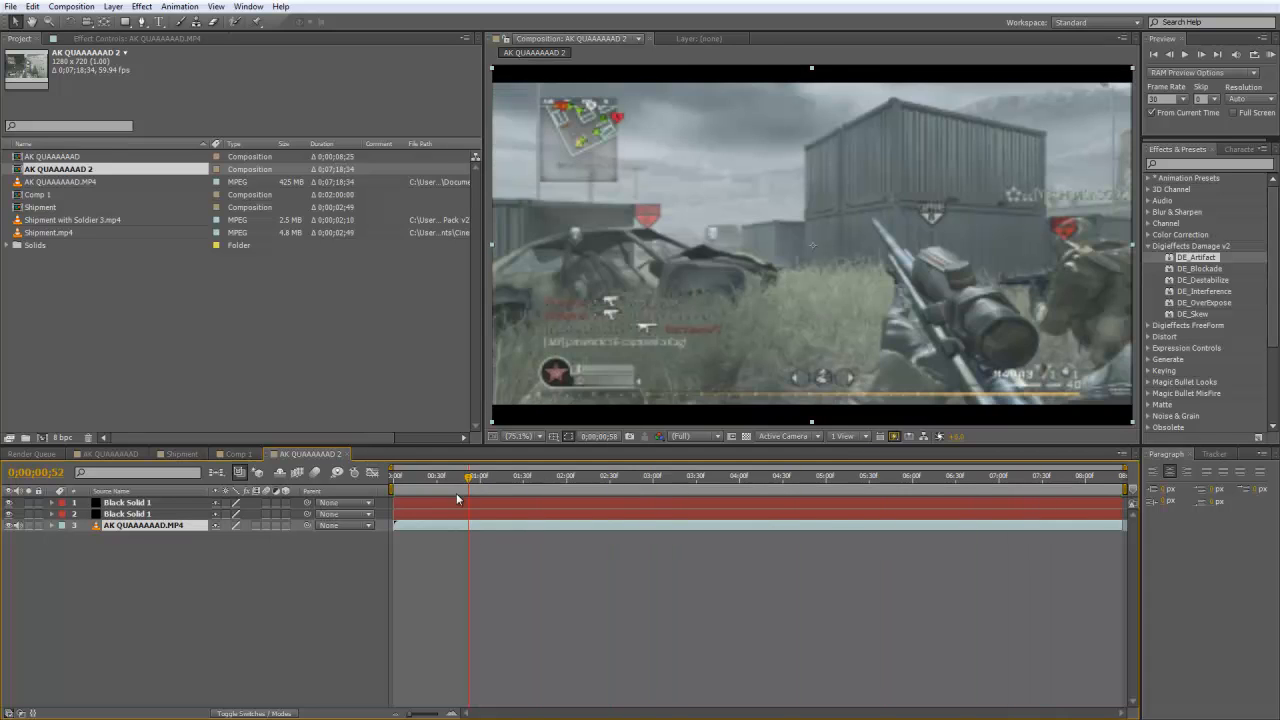
Step: Delete both black solids and the footage layer, and close the AK QUAAAAAAD 2 composition
left_click(436, 604)
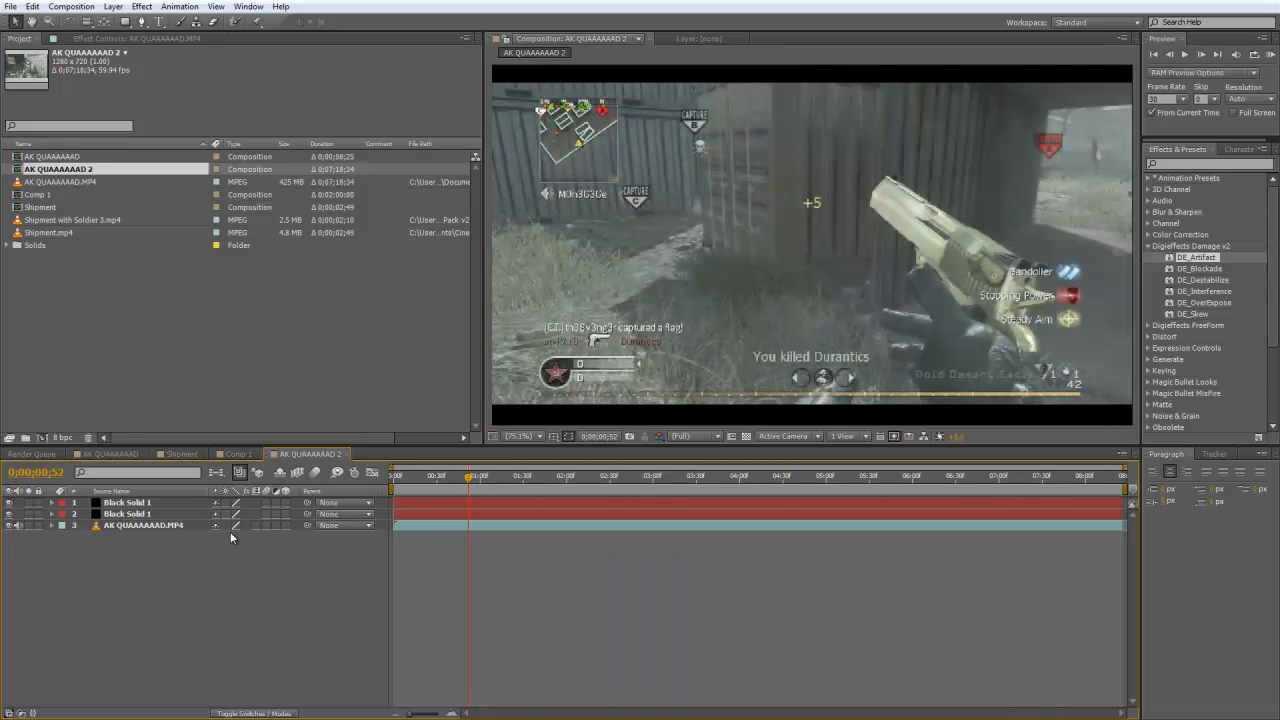
left_click_drag(168, 571, 132, 506)
key("Delete")
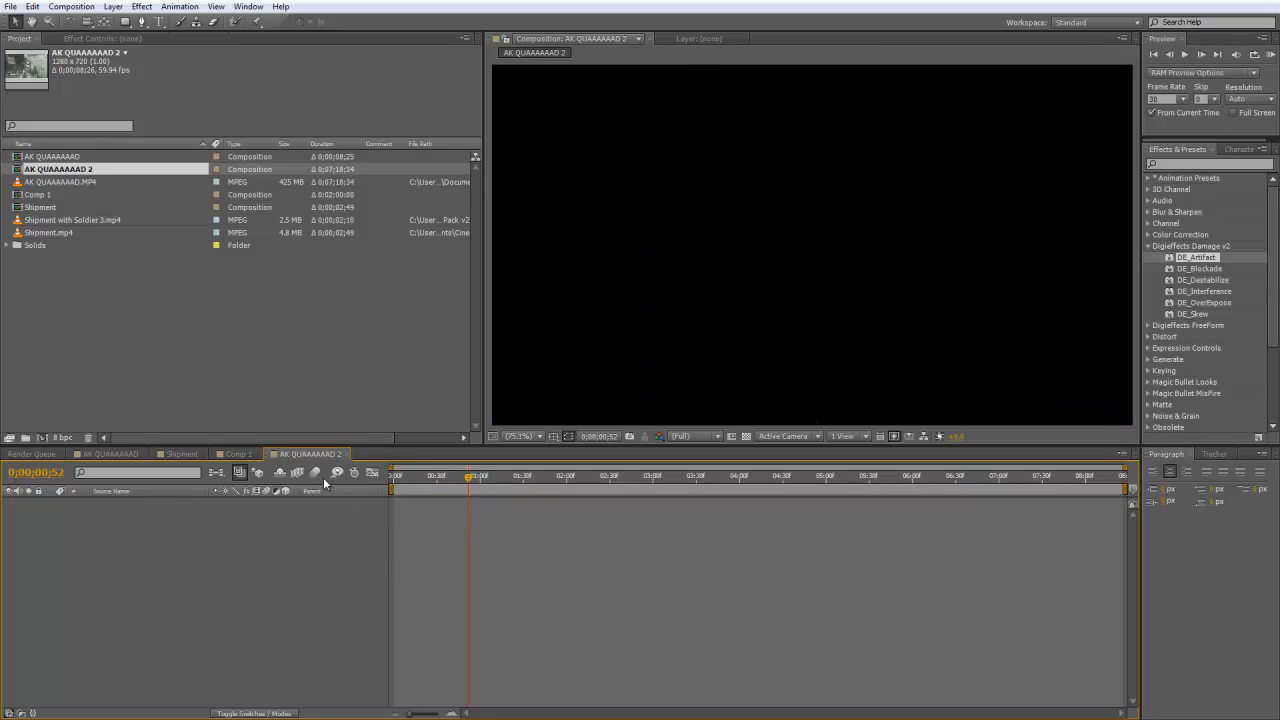
left_click(347, 450)
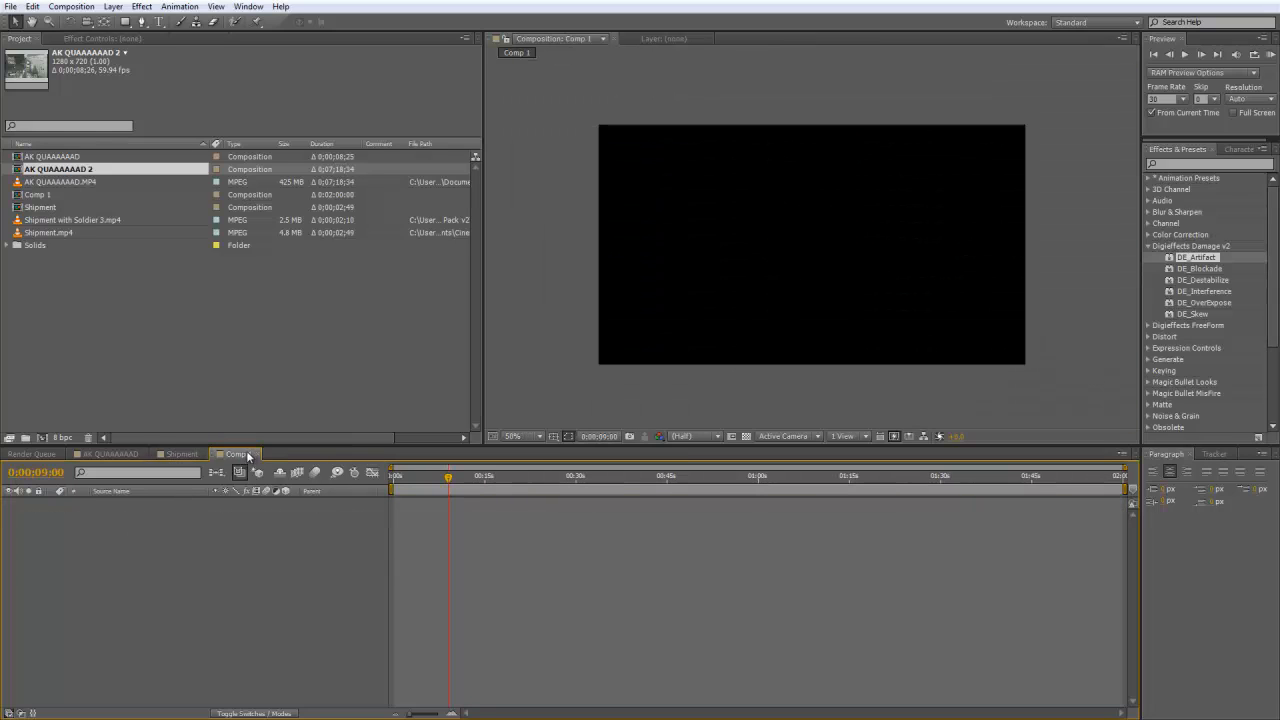
Step: Switch to the AK QUAAAAAAD composition and scrub through the first seconds of its gameplay footage
left_click(110, 454)
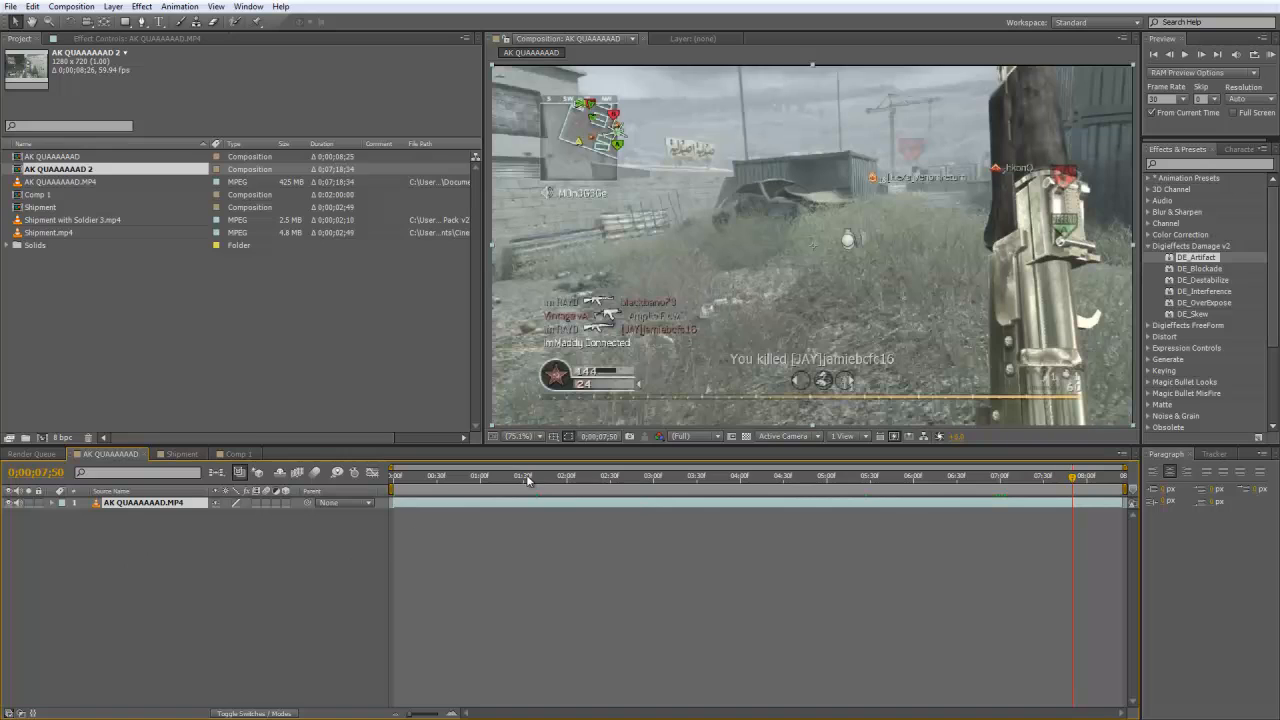
left_click_drag(546, 478, 490, 479)
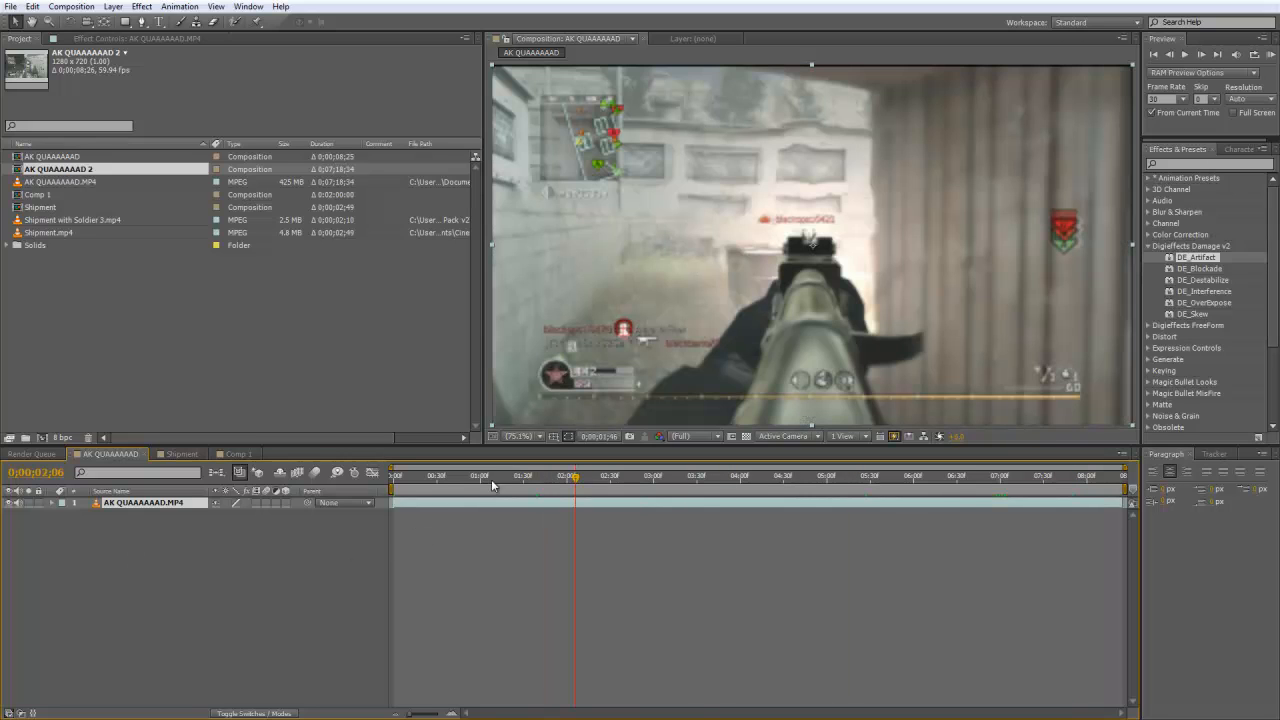
Step: Close the open Shipment and Comp 1 composition timelines, leaving only AK QUAAAAAAD open
left_click(172, 456)
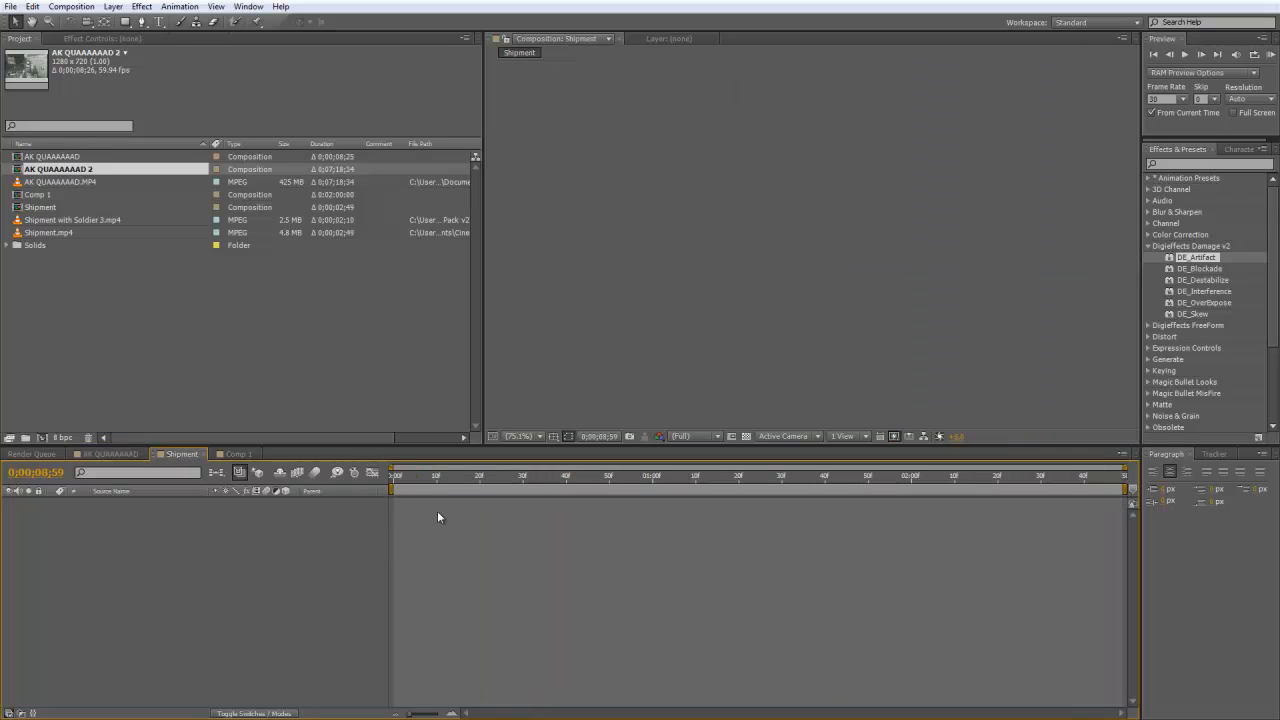
left_click(208, 455)
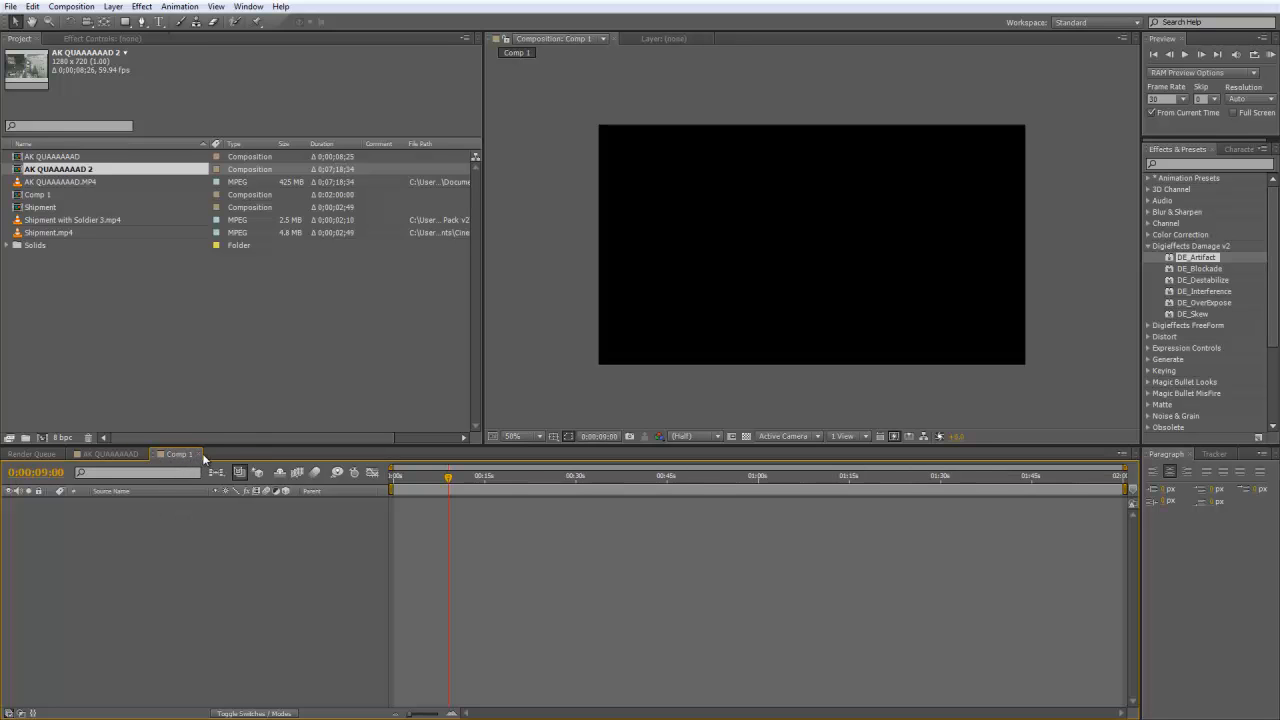
left_click(195, 455)
left_click(170, 300)
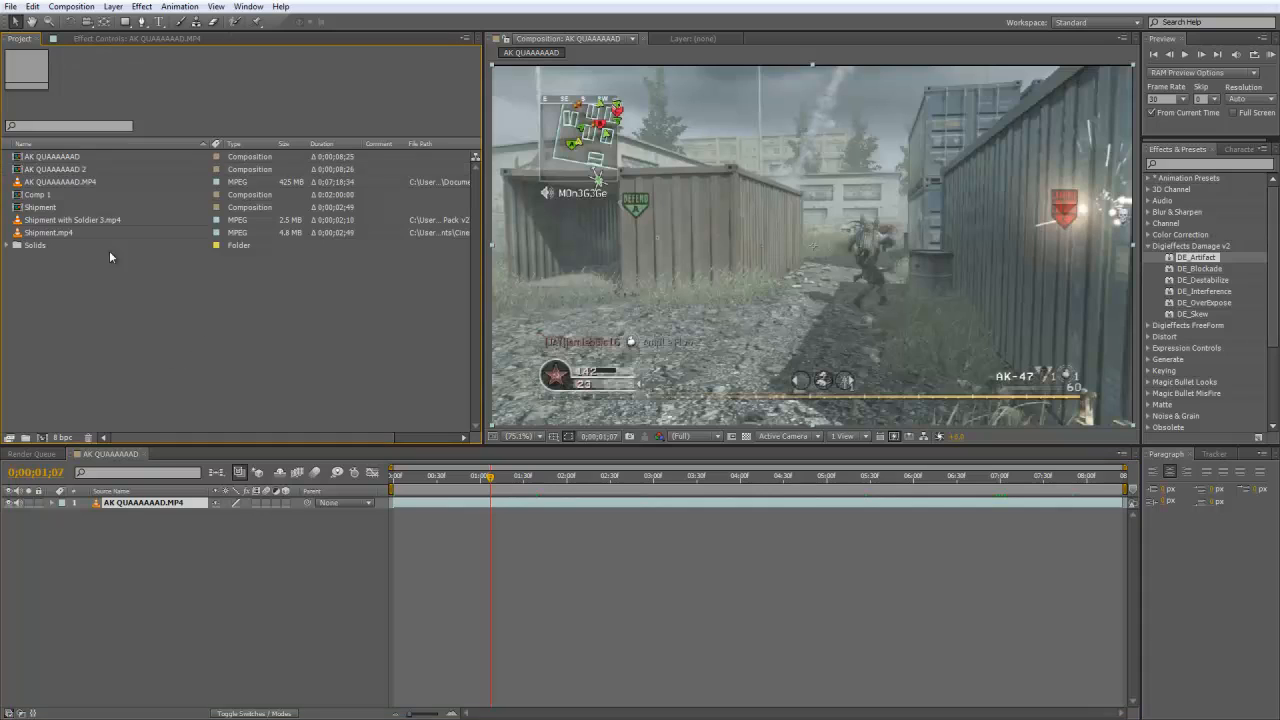
Step: Delete the AK QUAAAAAAD 2, Comp 1 and Shipment compositions from the project
left_click(57, 157)
left_click(62, 170)
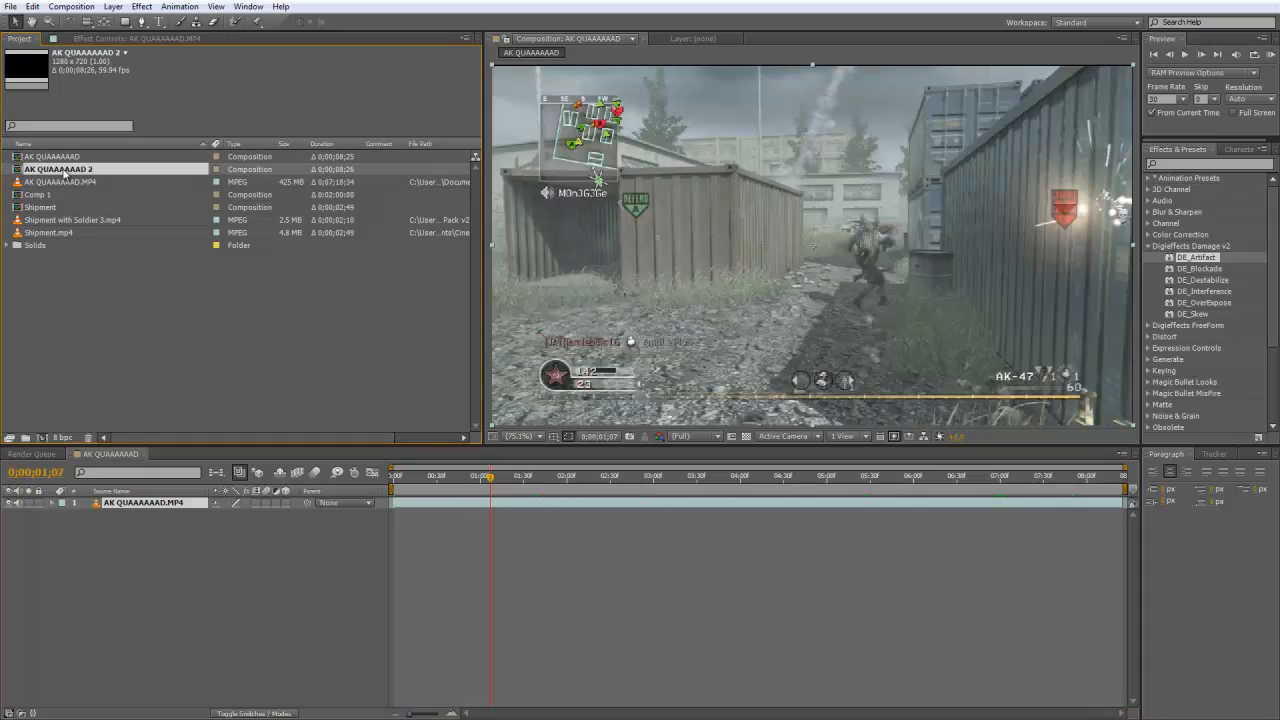
key("Delete")
left_click(55, 188)
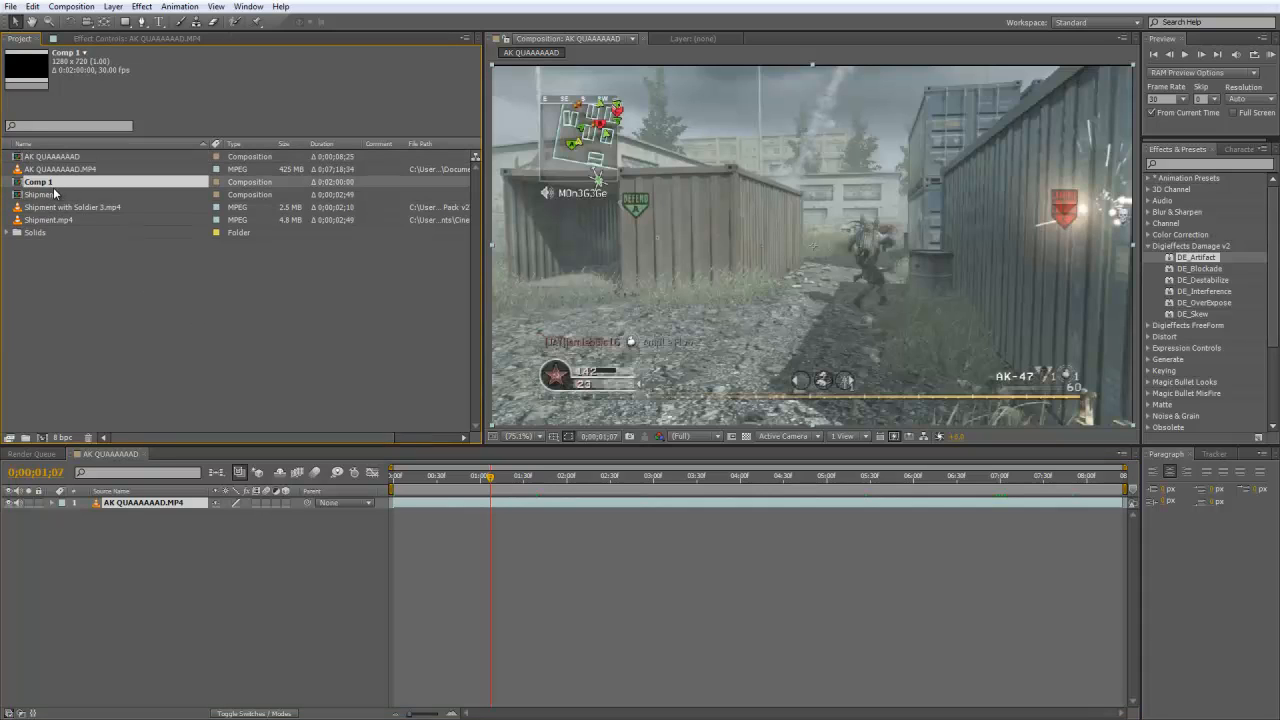
key("Delete")
left_click(48, 184)
key("Delete")
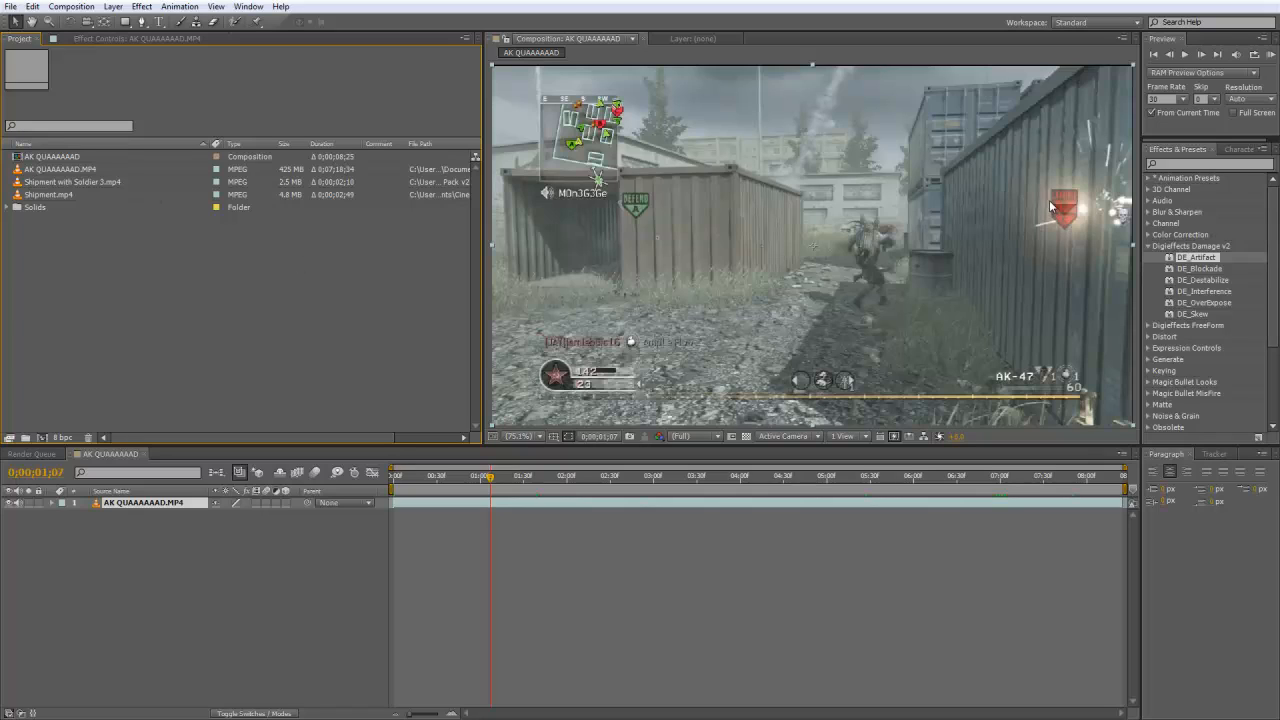
Step: Collapse the Digieffects Damage v2 effects category, scrub through the AK QUAAAAAAD composition, and return to its start
left_click(1149, 249)
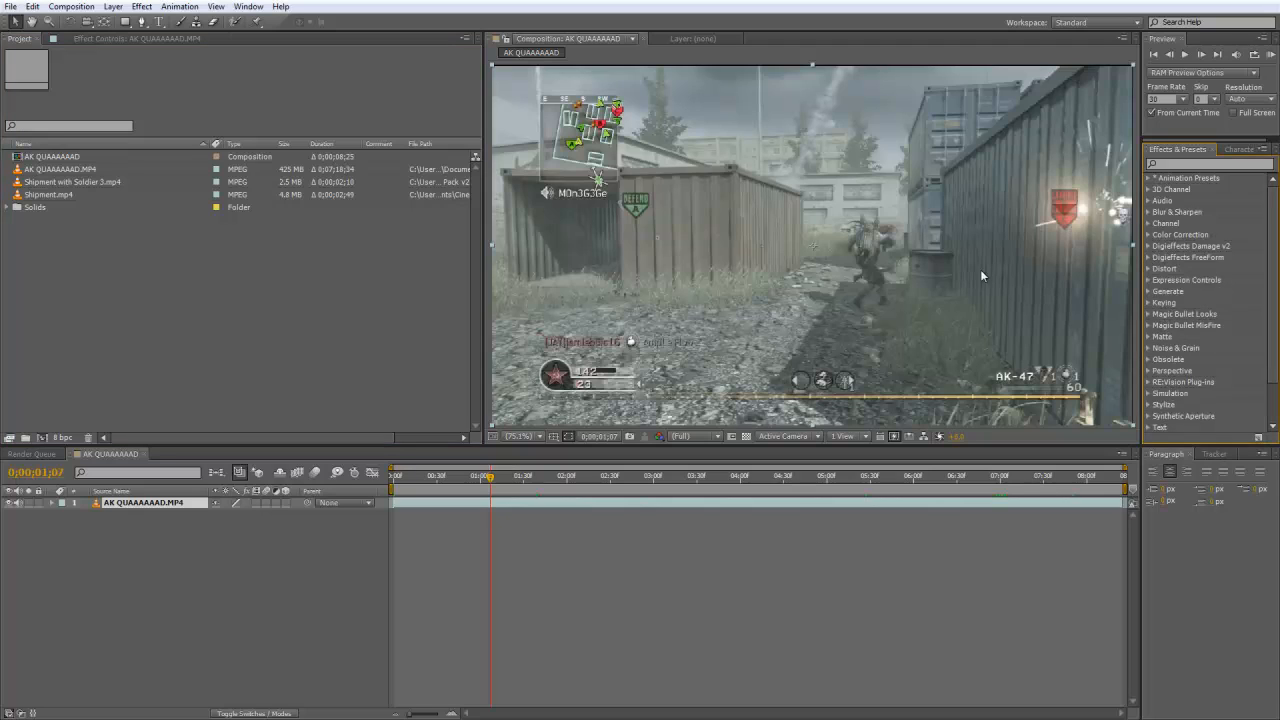
left_click(386, 307)
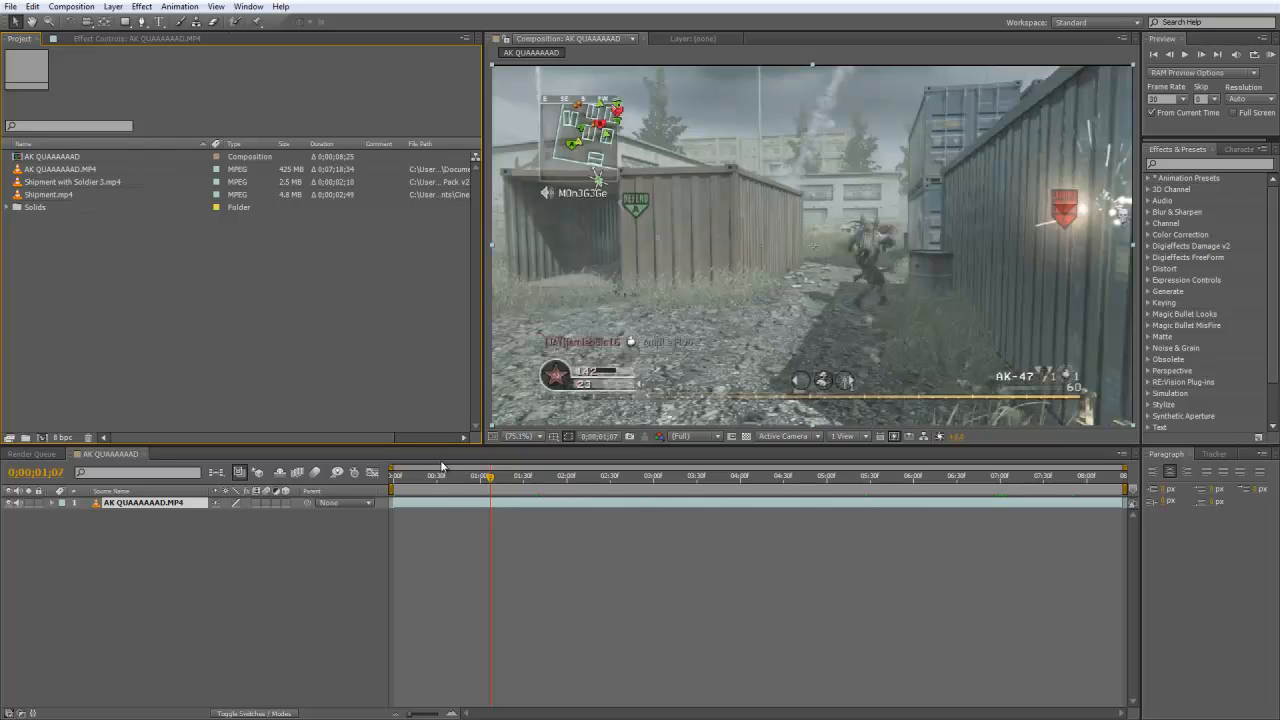
left_click_drag(409, 478, 790, 478)
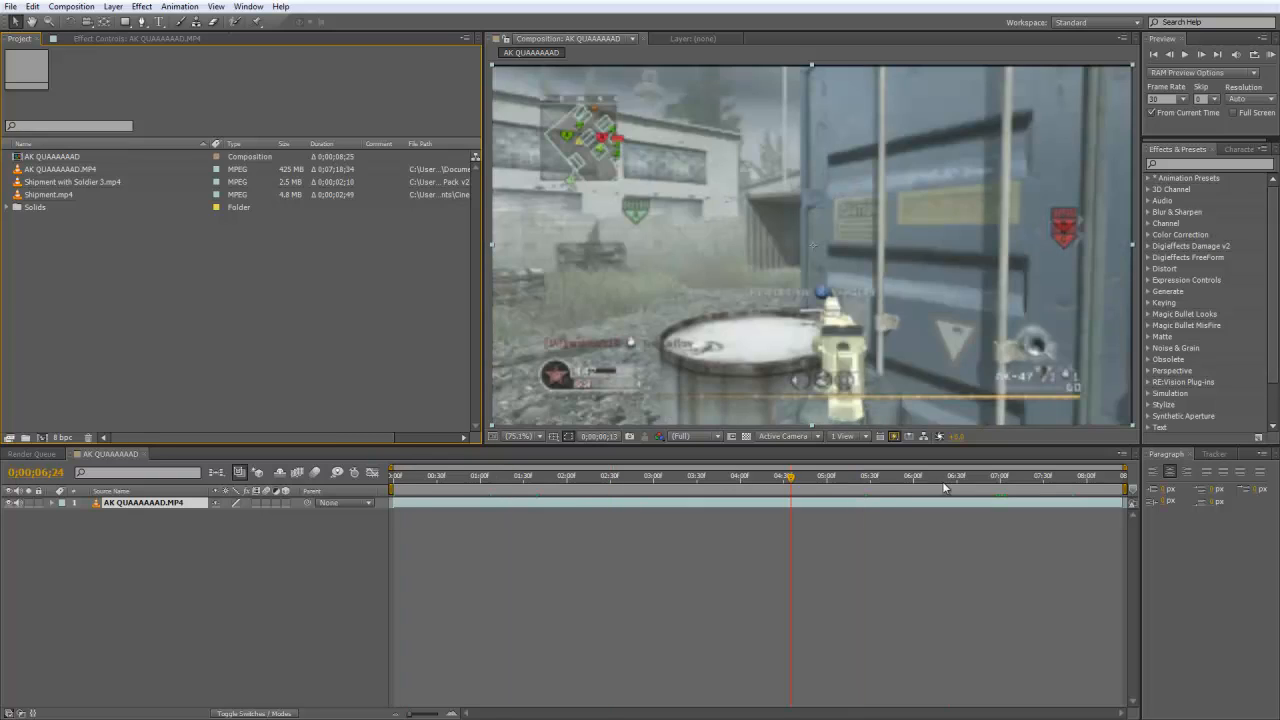
left_click_drag(944, 485, 252, 262)
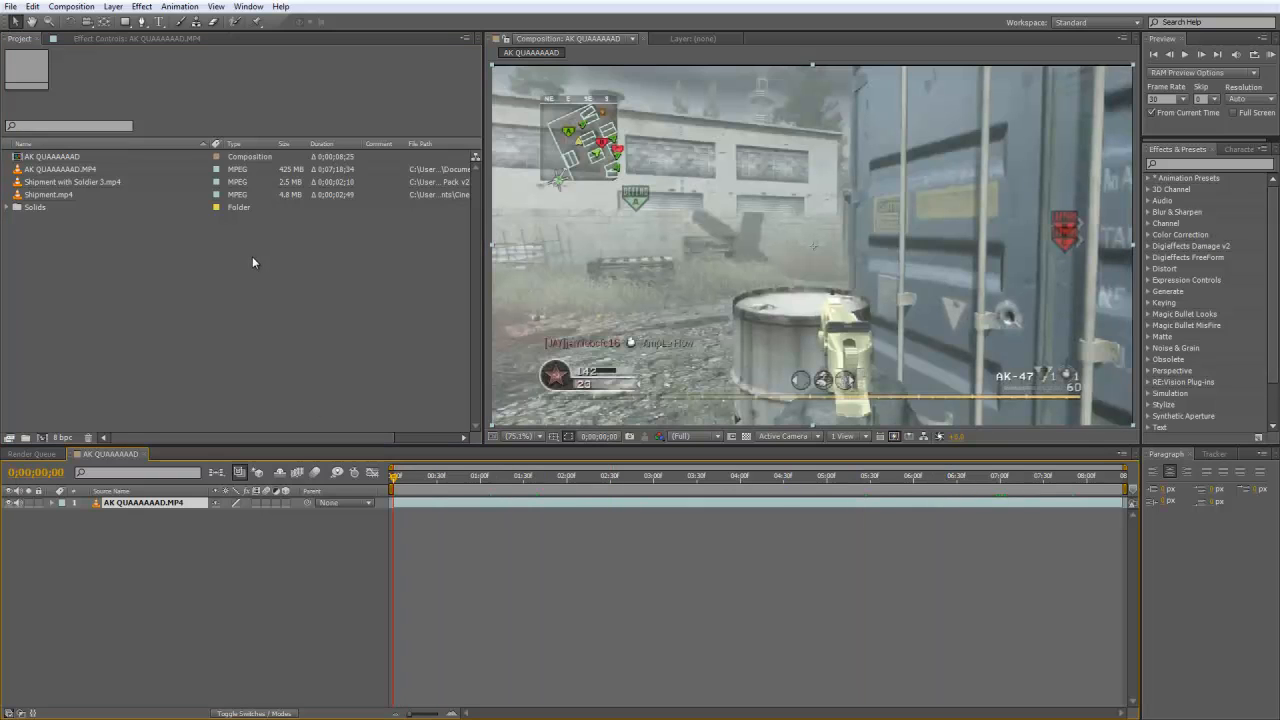
Step: Create a new composition from the Shipment.mp4 footage and scrub through its clip
left_click(79, 196)
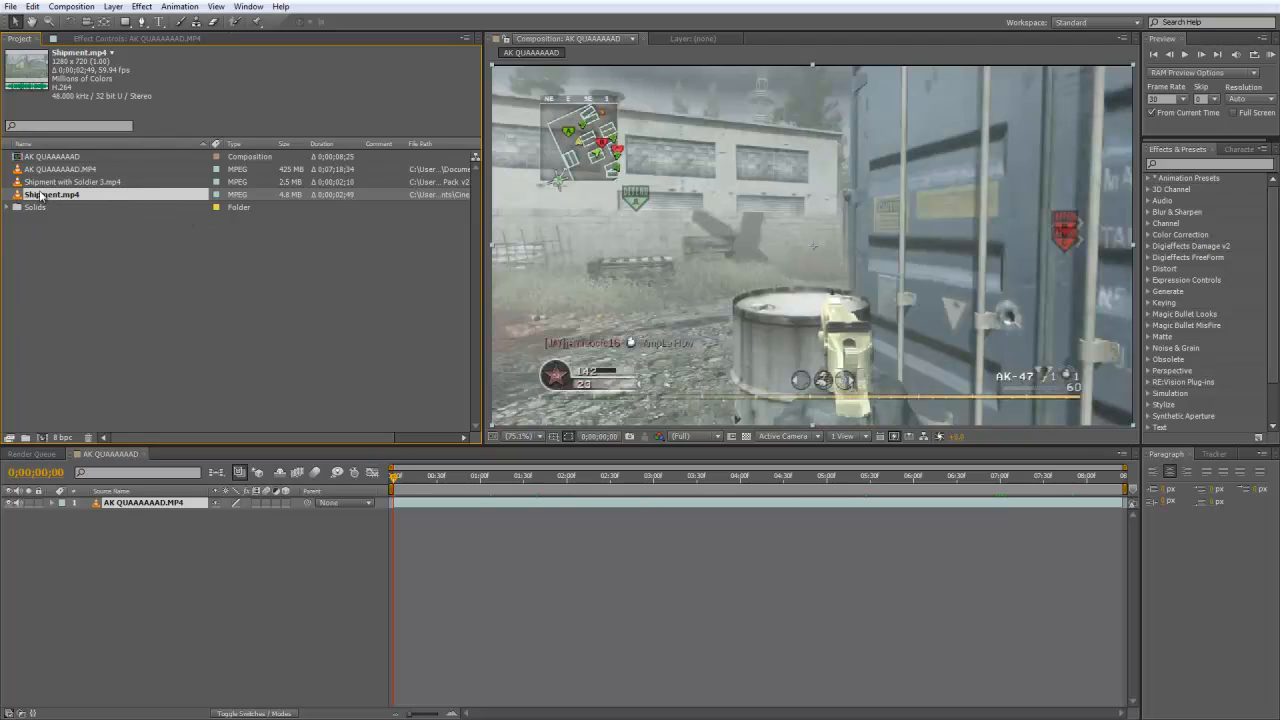
left_click_drag(72, 200, 41, 440)
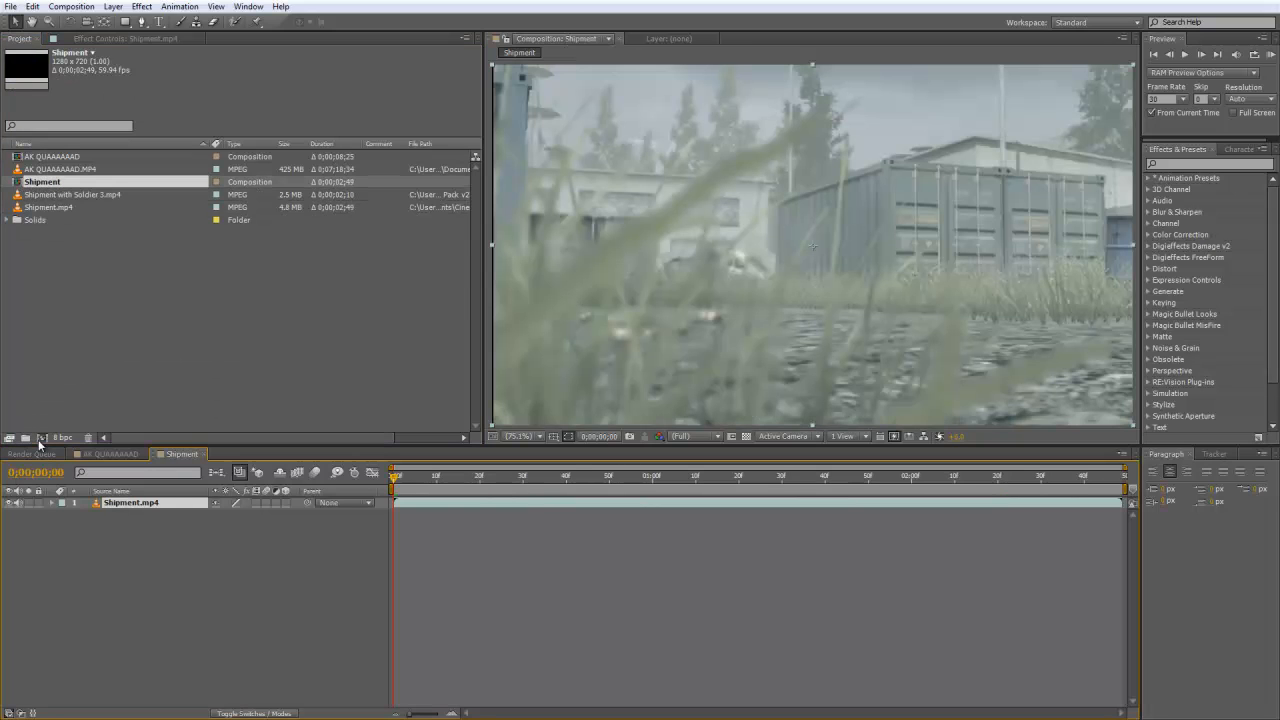
left_click_drag(427, 476, 929, 464)
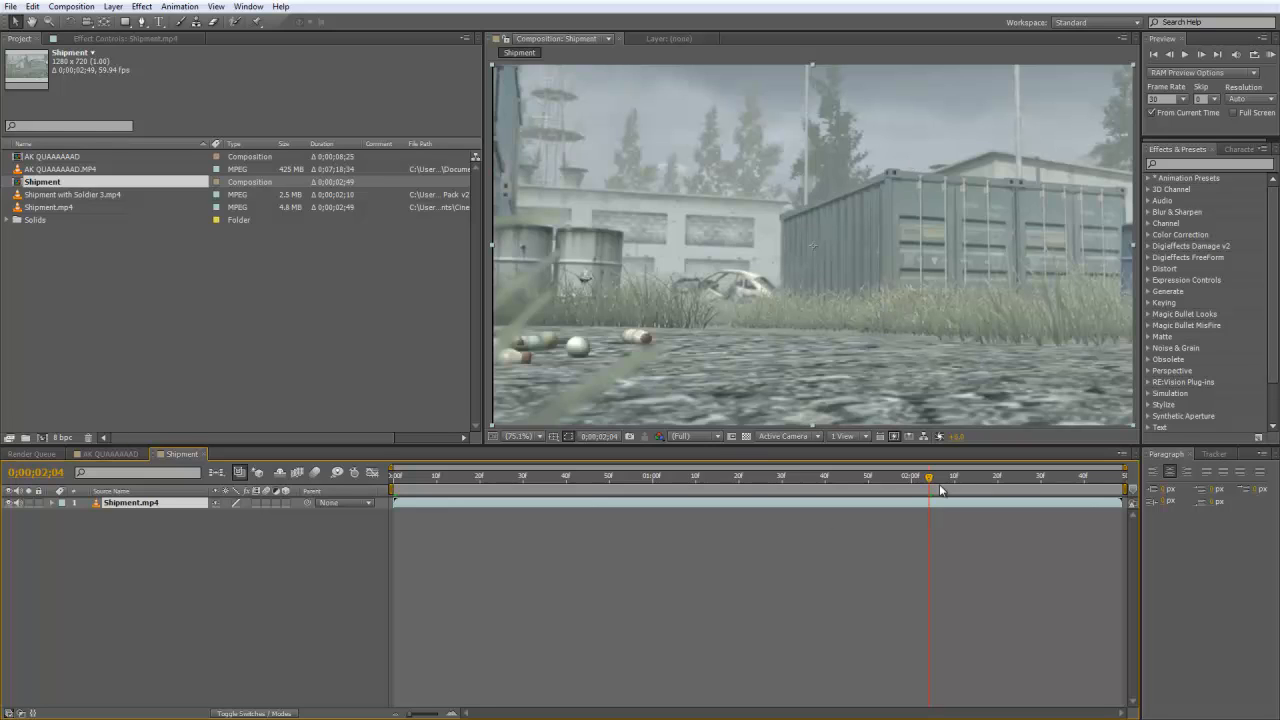
Step: Split the Shipment.mp4 layer at 0;00;02;02
mouse_move(929, 481)
left_mouse_down()
mouse_move(316, 490)
mouse_move(918, 478)
left_mouse_up()
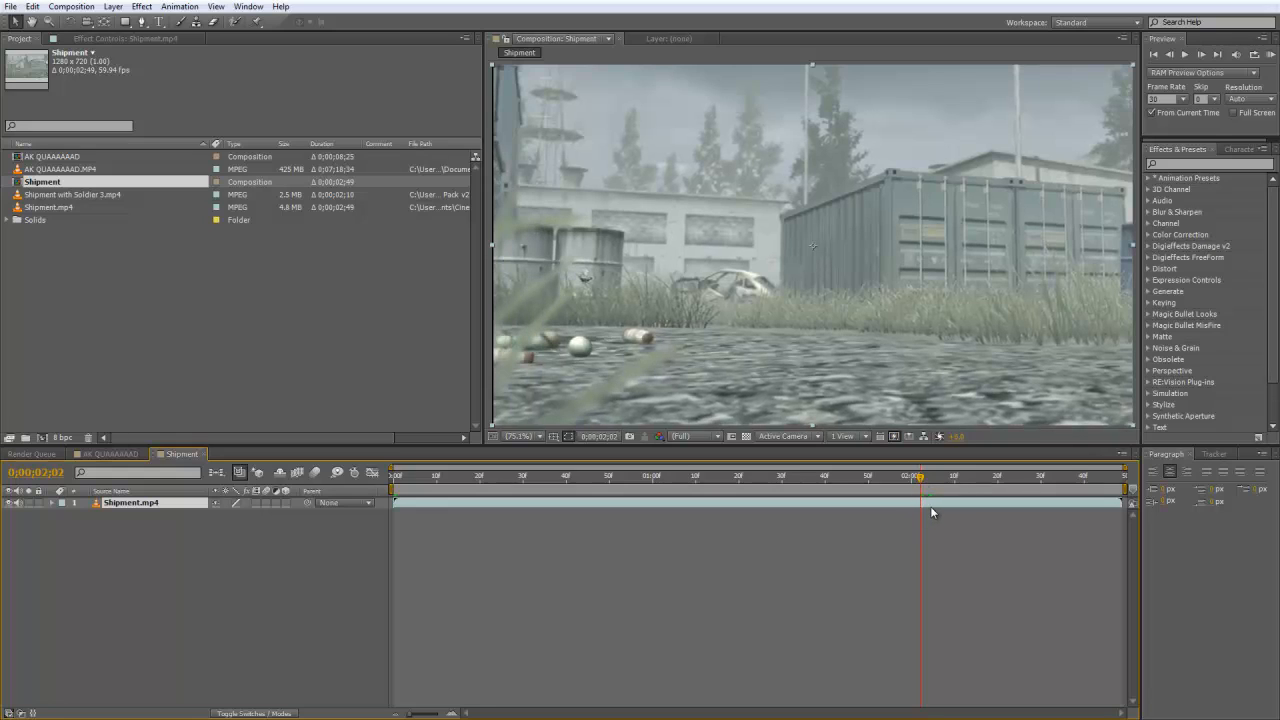
left_click(32, 6)
left_click(93, 166)
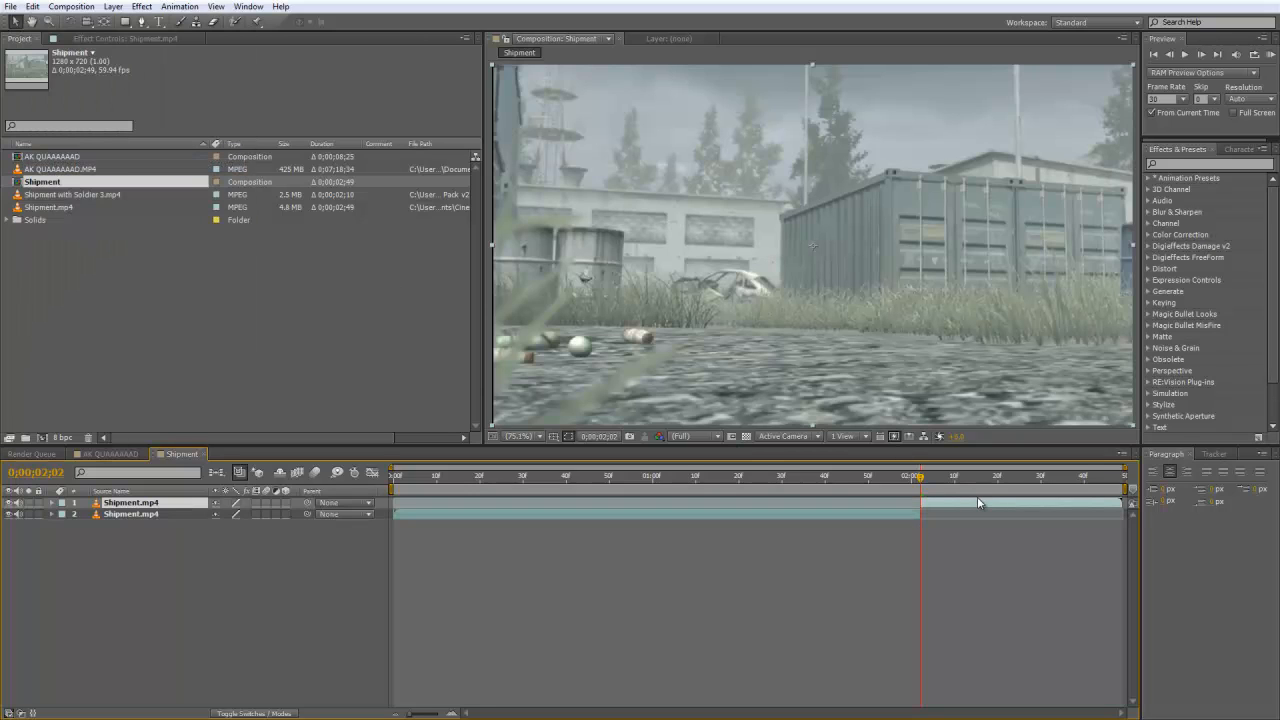
Step: Trim the Shipment composition to its work area, for a duration of 0;00;02;47
left_click_drag(923, 477, 1116, 481)
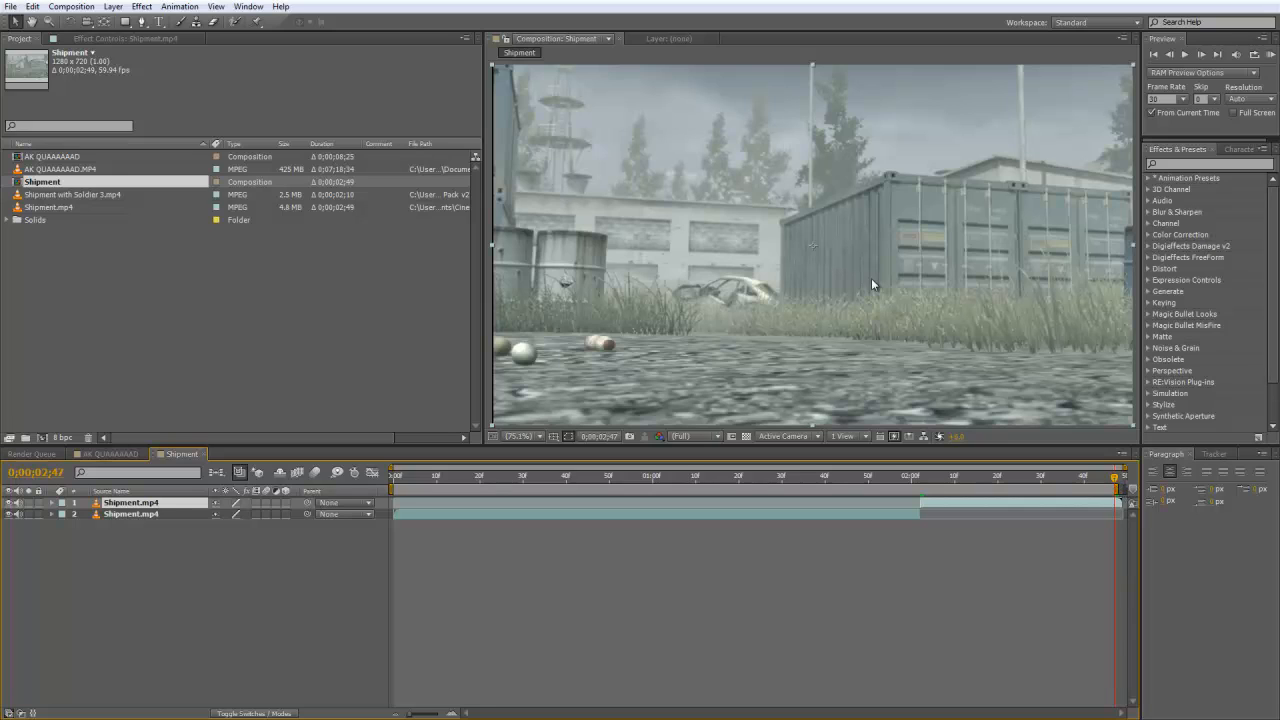
left_click(32, 6)
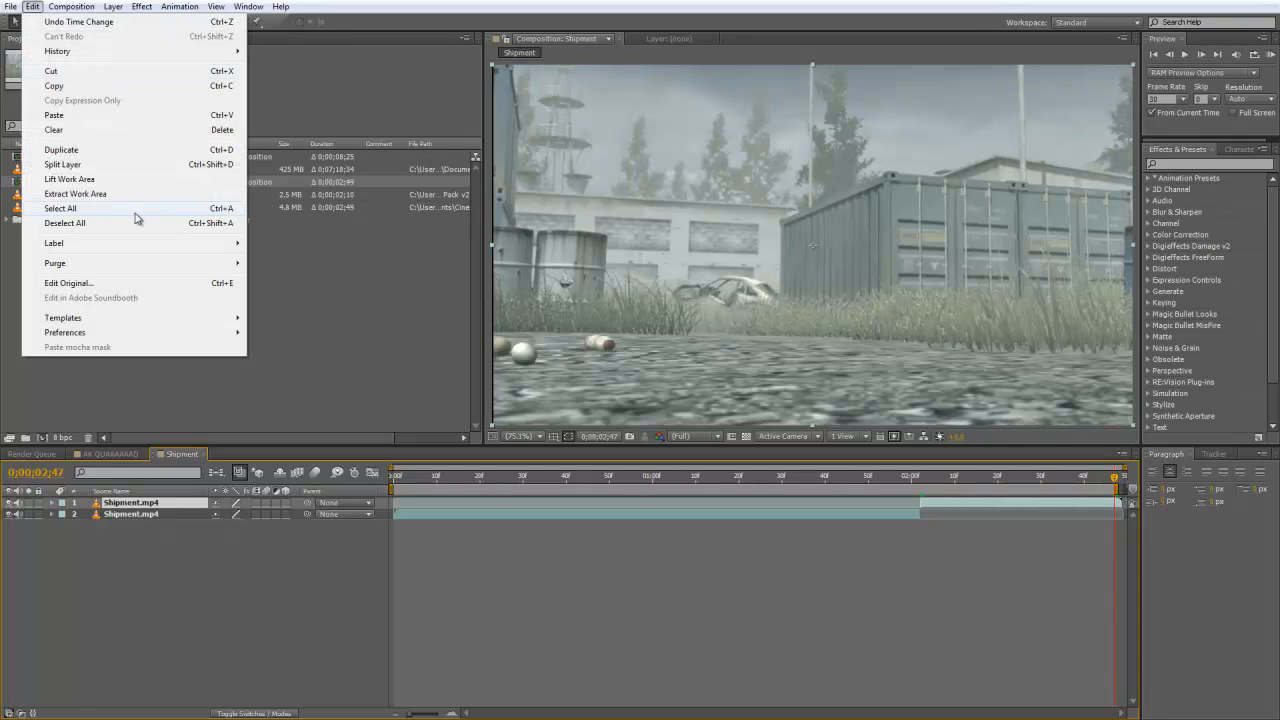
mouse_move(71, 6)
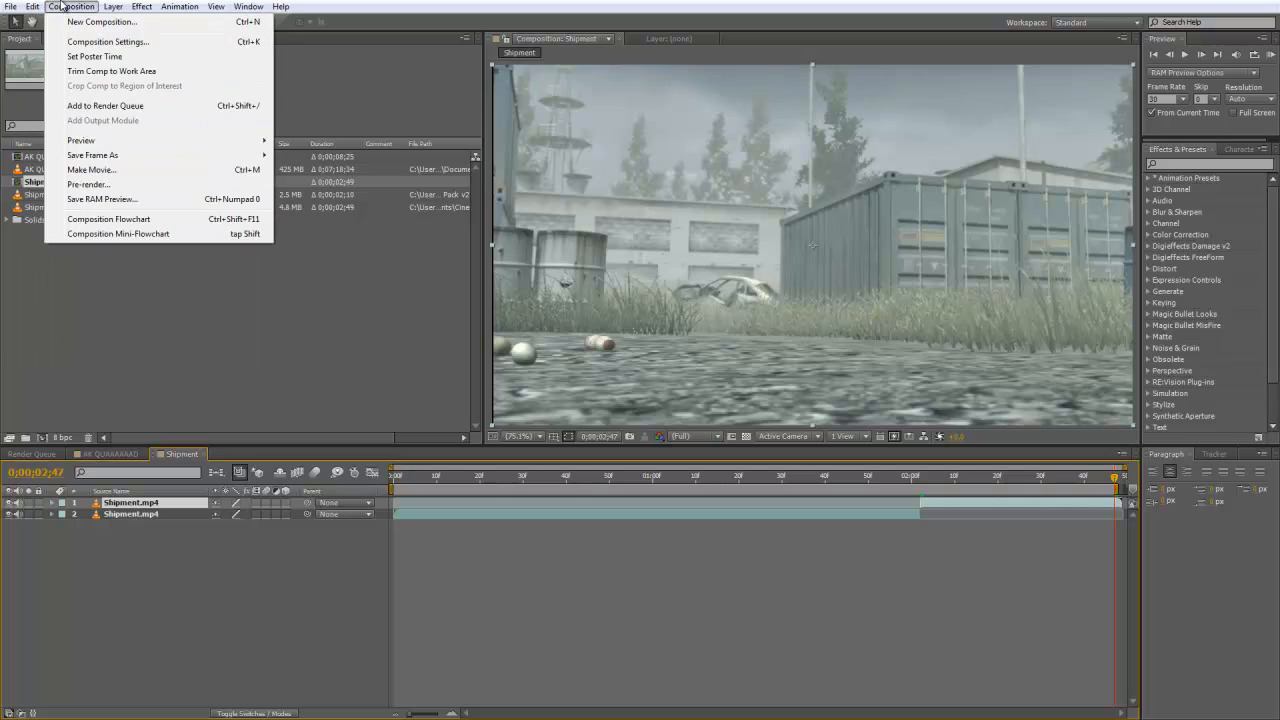
left_click(85, 68)
Step: Move the current time back to 0;00;02;03 and bring up the motion tracker controls
mouse_move(943, 476)
left_mouse_down()
mouse_move(1077, 484)
mouse_move(930, 488)
left_mouse_up()
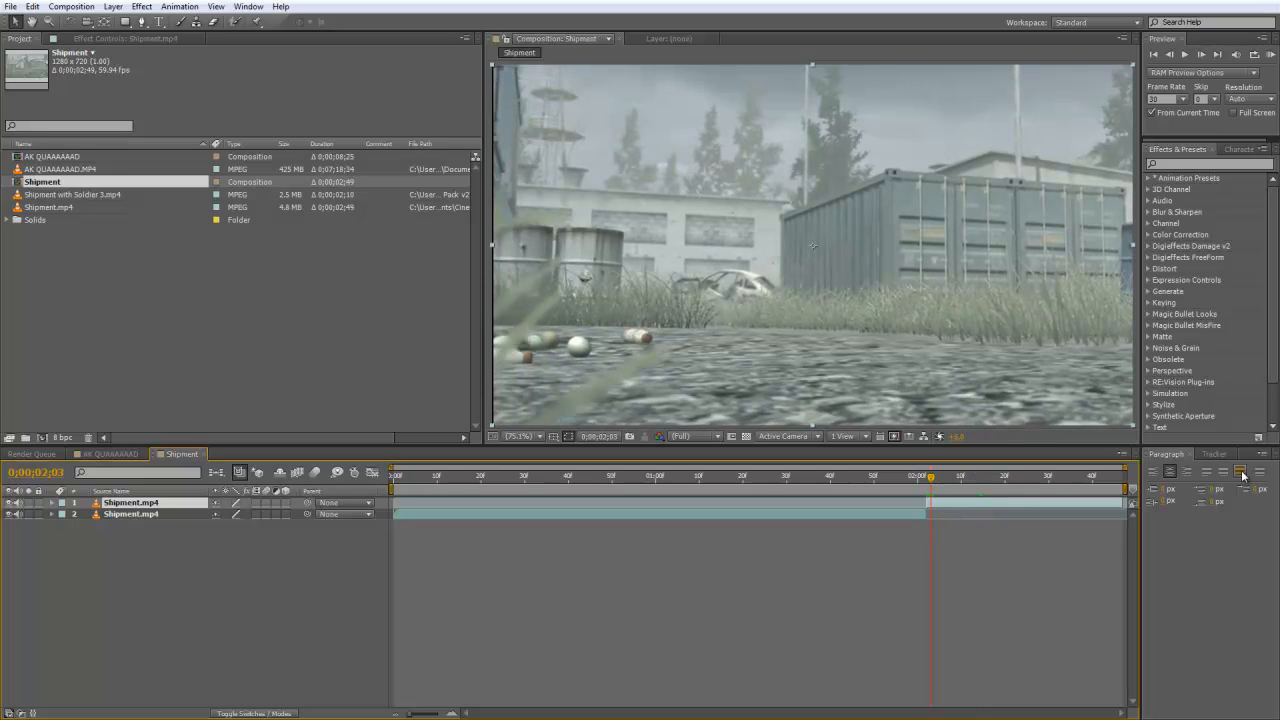
left_click(1214, 454)
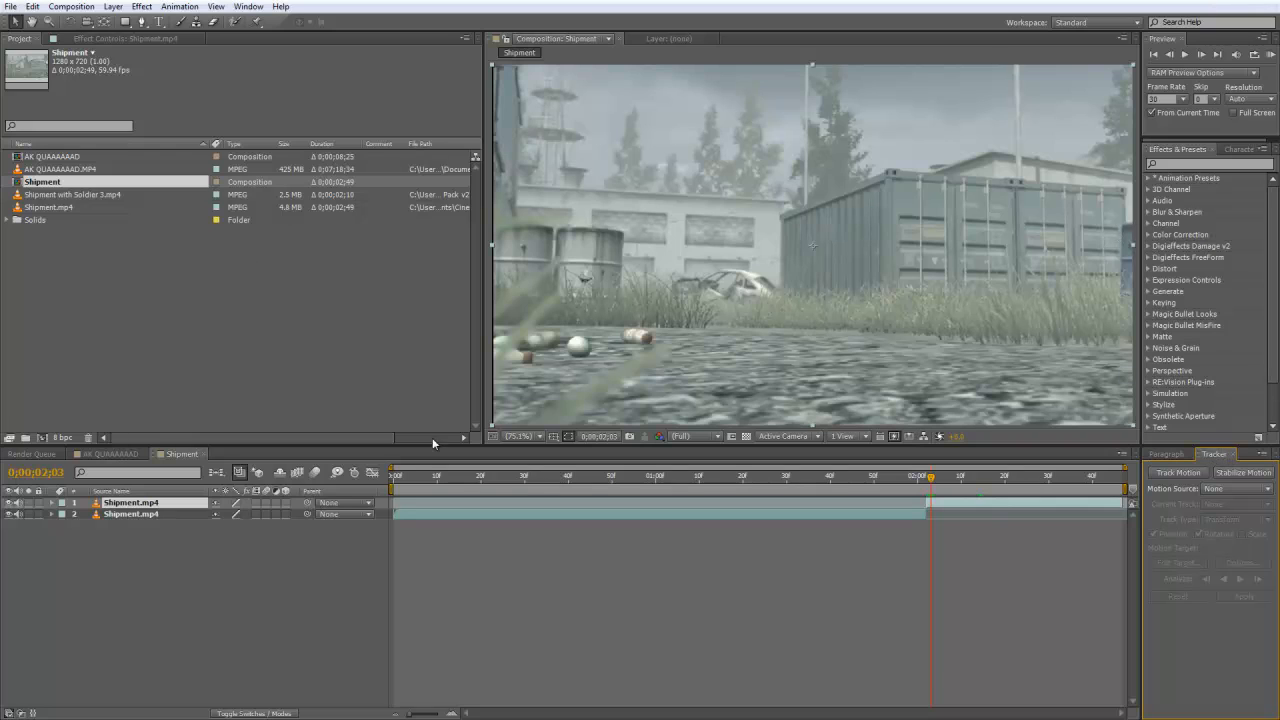
left_click(246, 7)
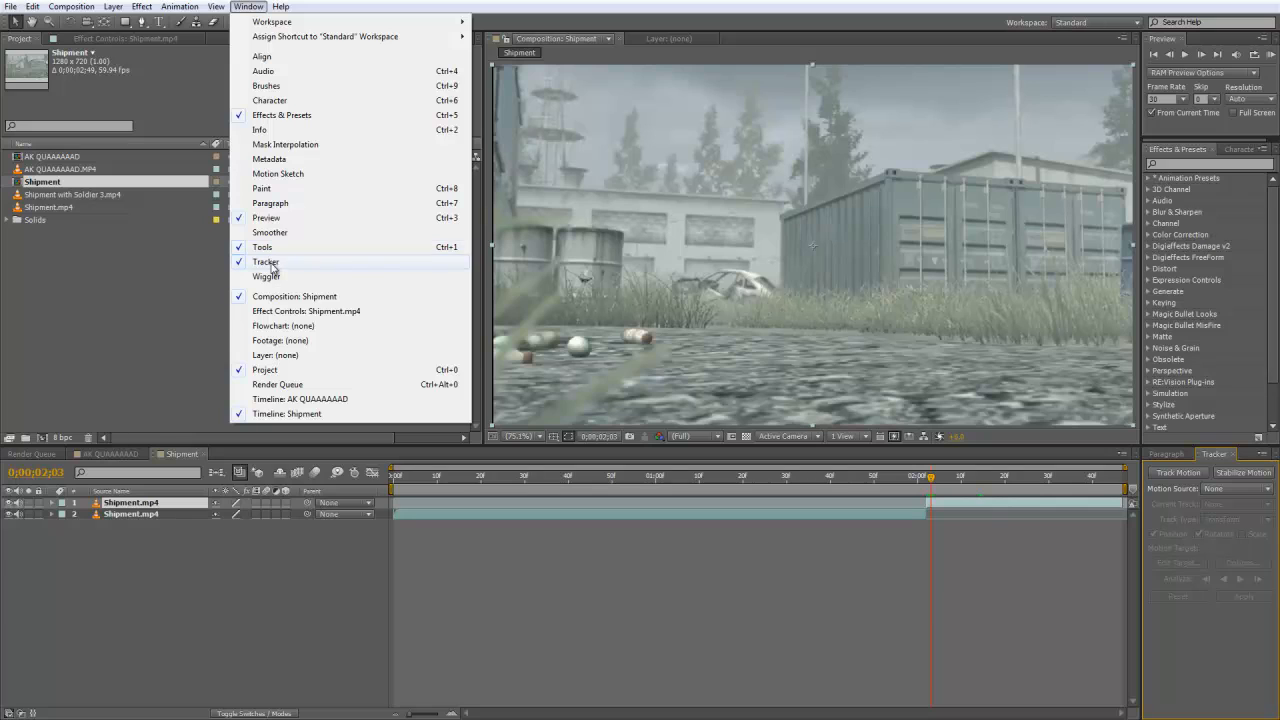
left_click(938, 507)
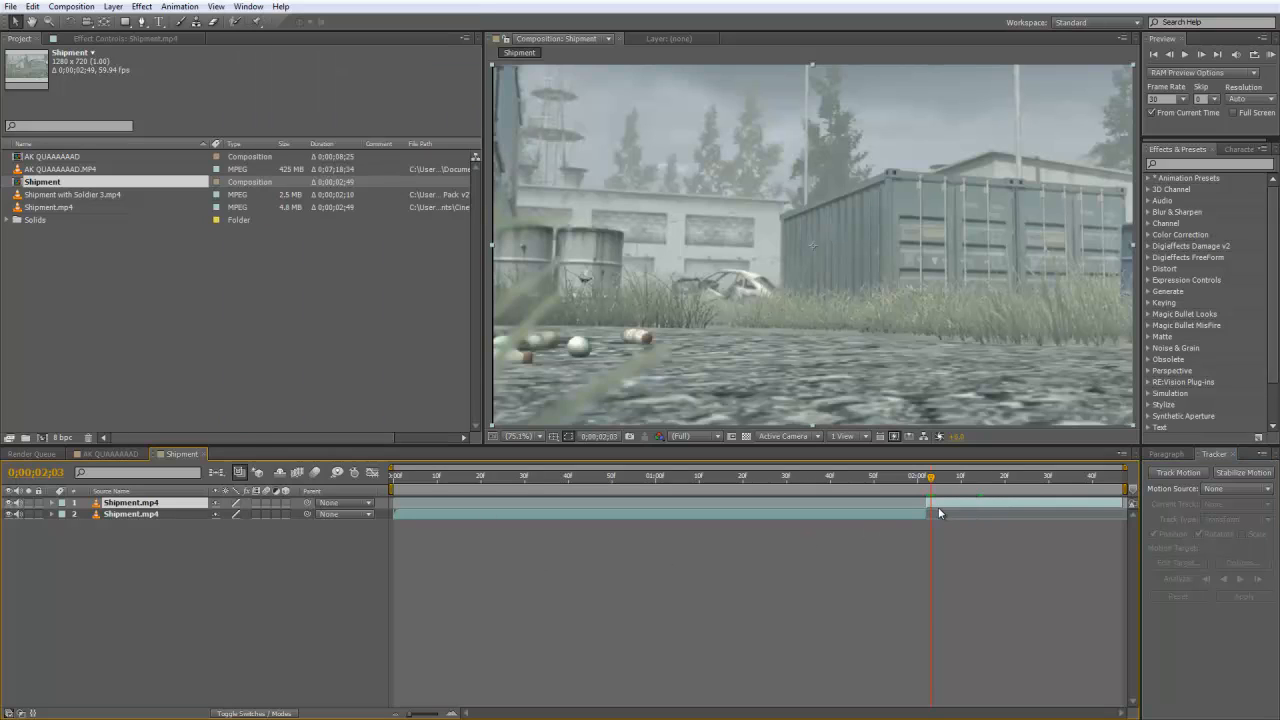
Step: Add a null object to the Shipment composition
right_click(926, 567)
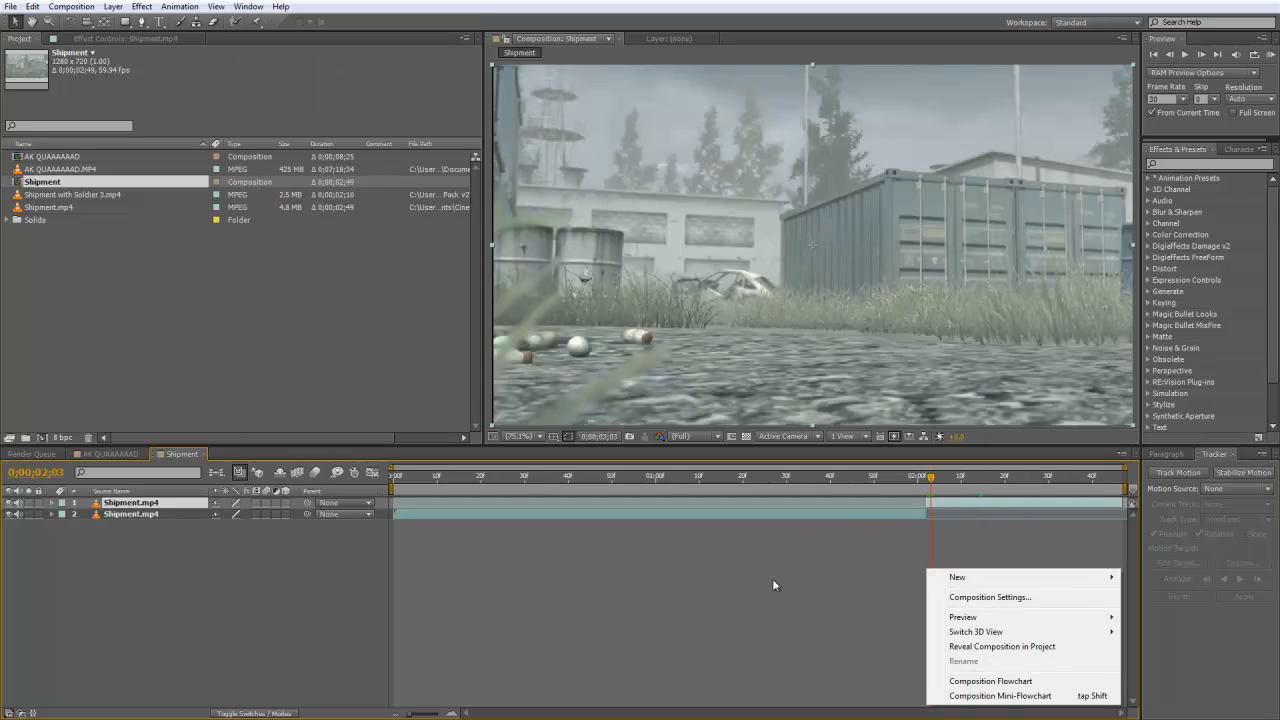
right_click(312, 579)
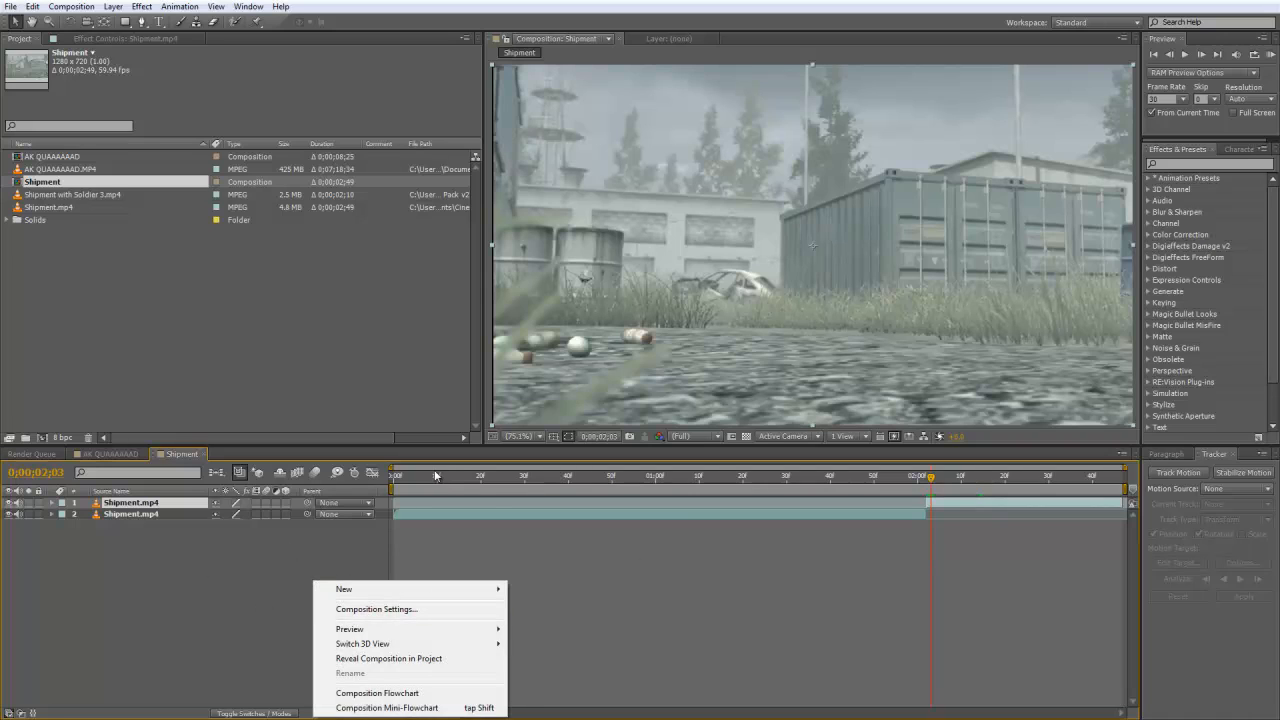
right_click(330, 359)
right_click(260, 643)
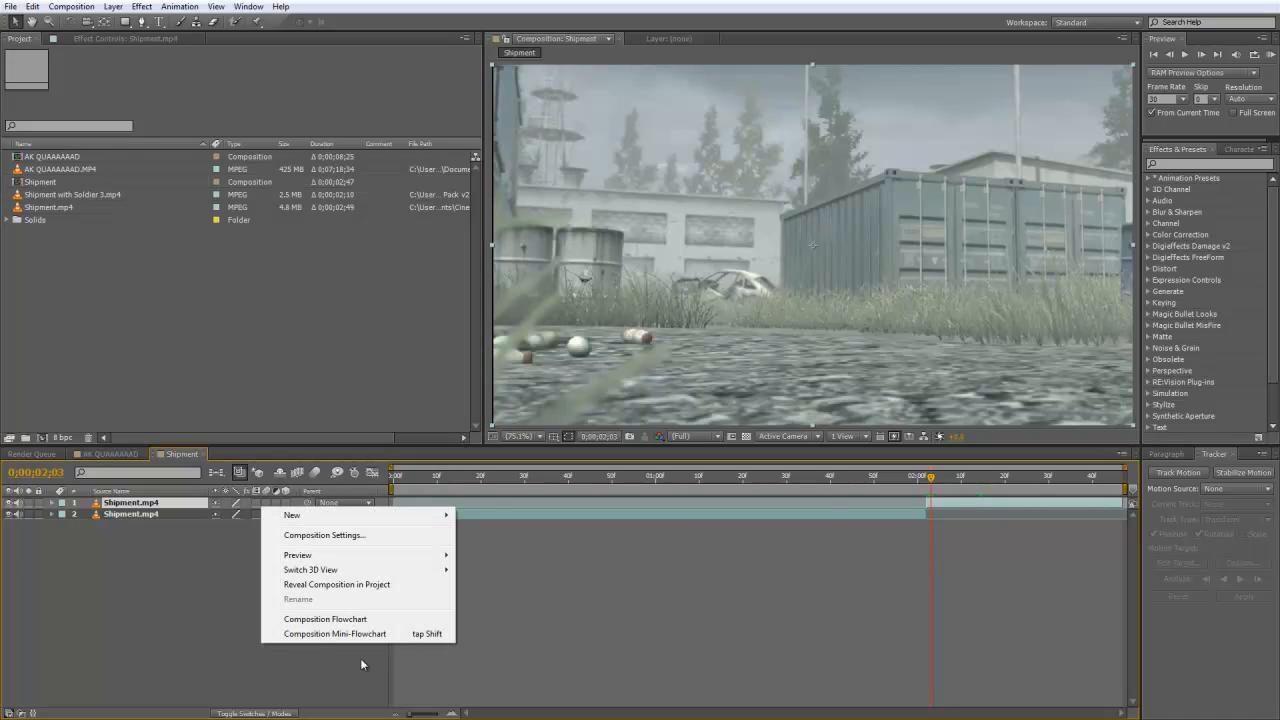
right_click(641, 636)
mouse_move(791, 511)
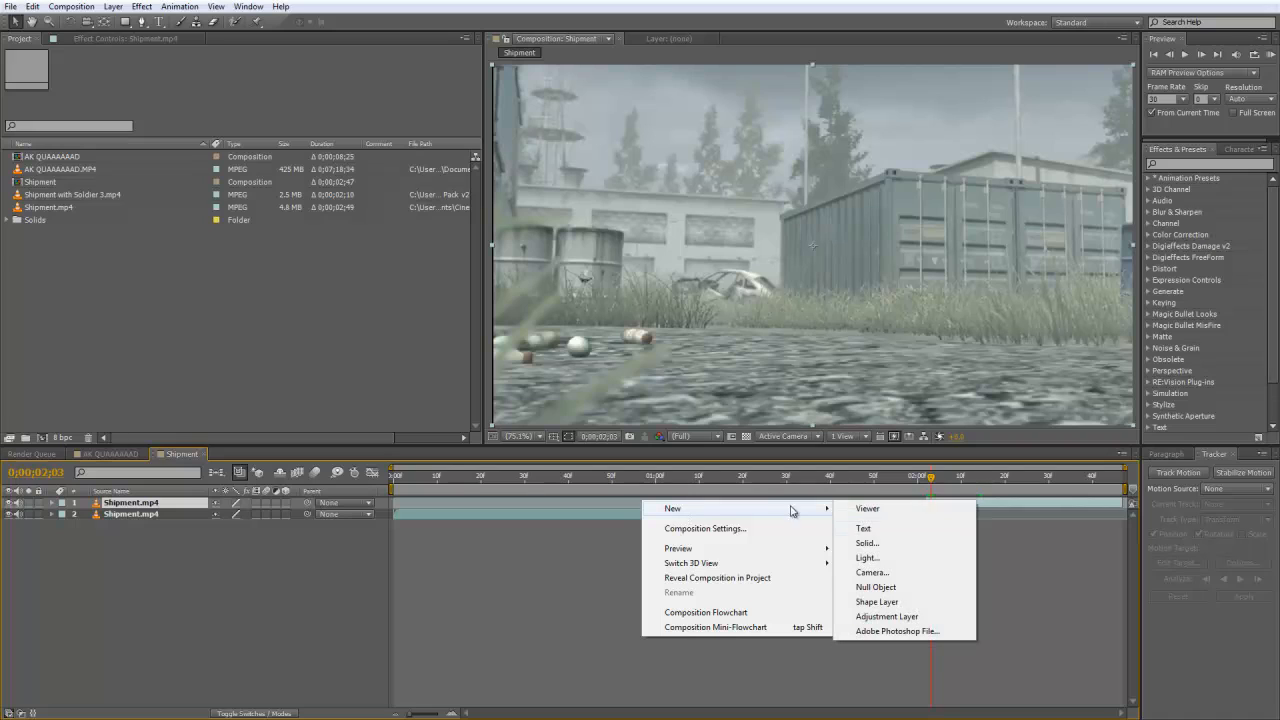
left_click(882, 588)
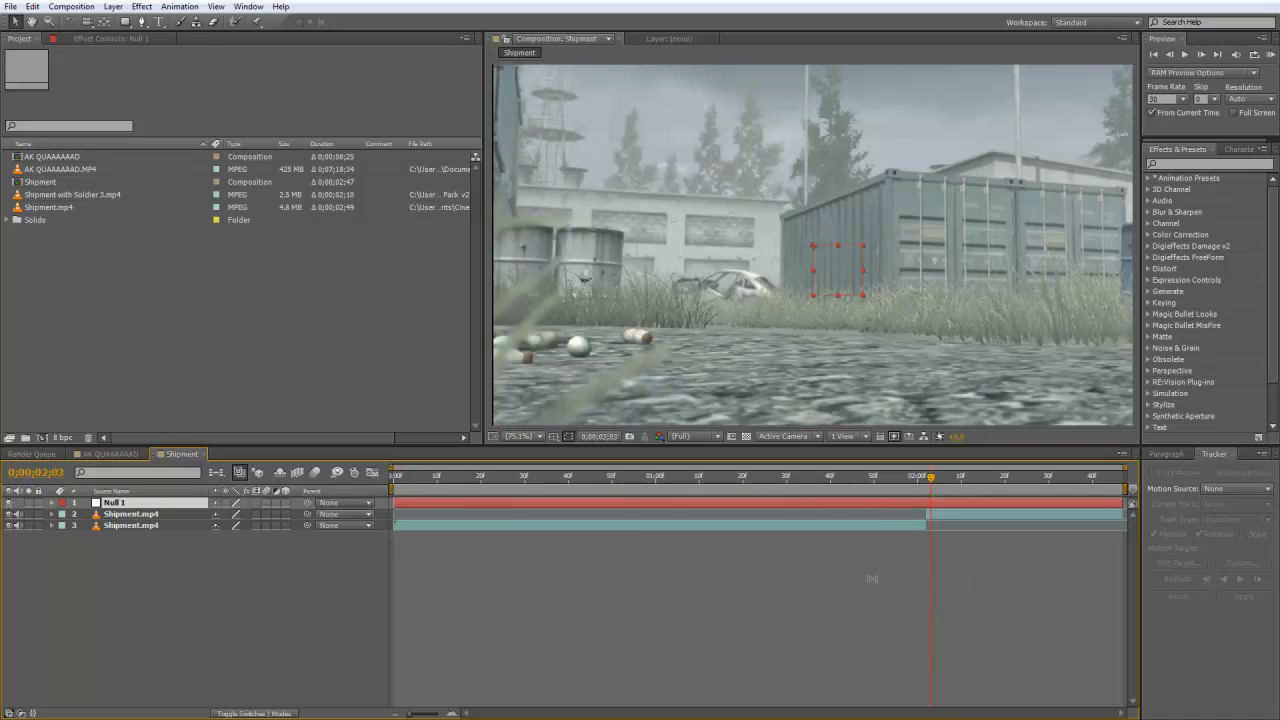
Step: Move the null object onto the upper front corner of the blue shipping container in the footage
left_click_drag(846, 248, 863, 190)
key("ctrl+z")
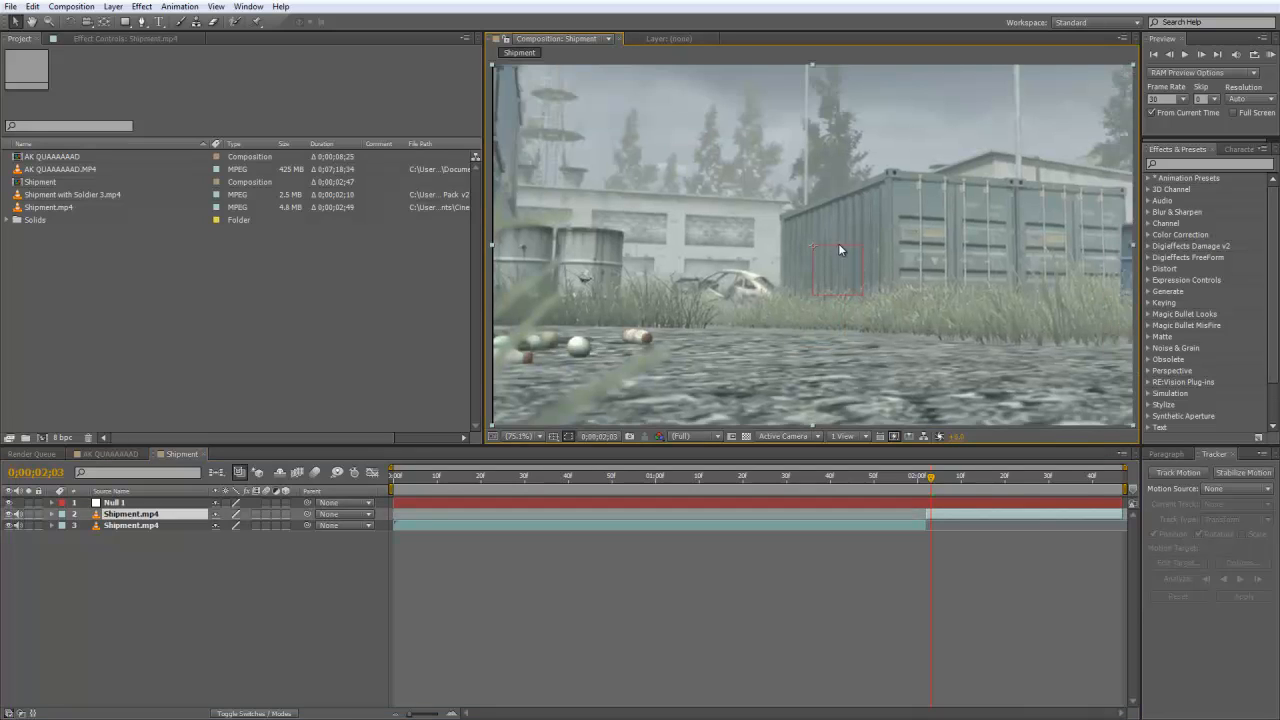
left_click(847, 504)
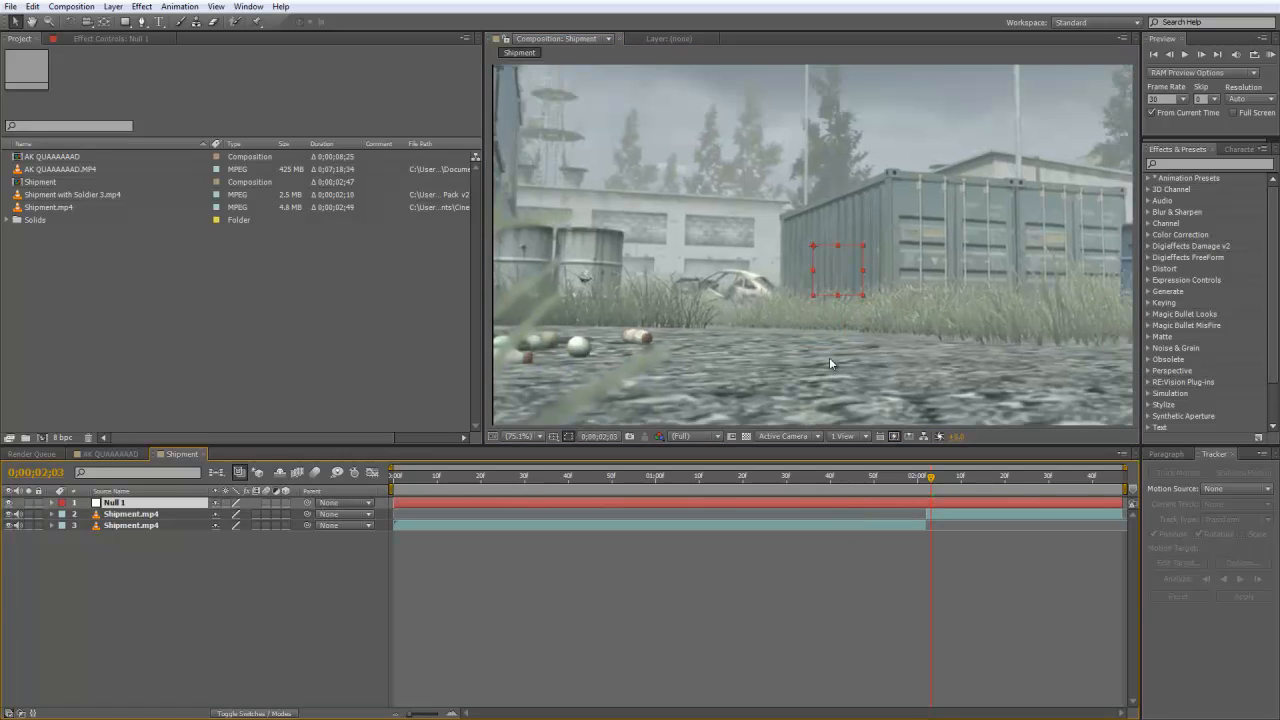
left_click(854, 240)
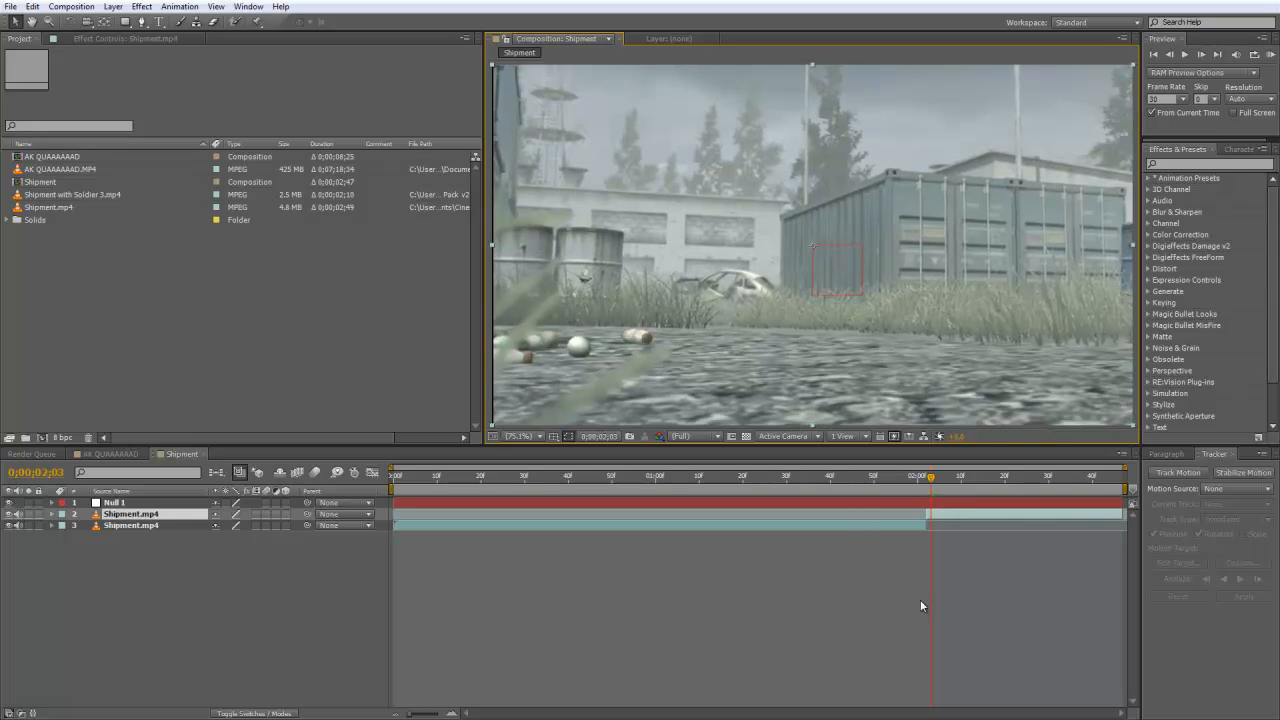
left_click(909, 503)
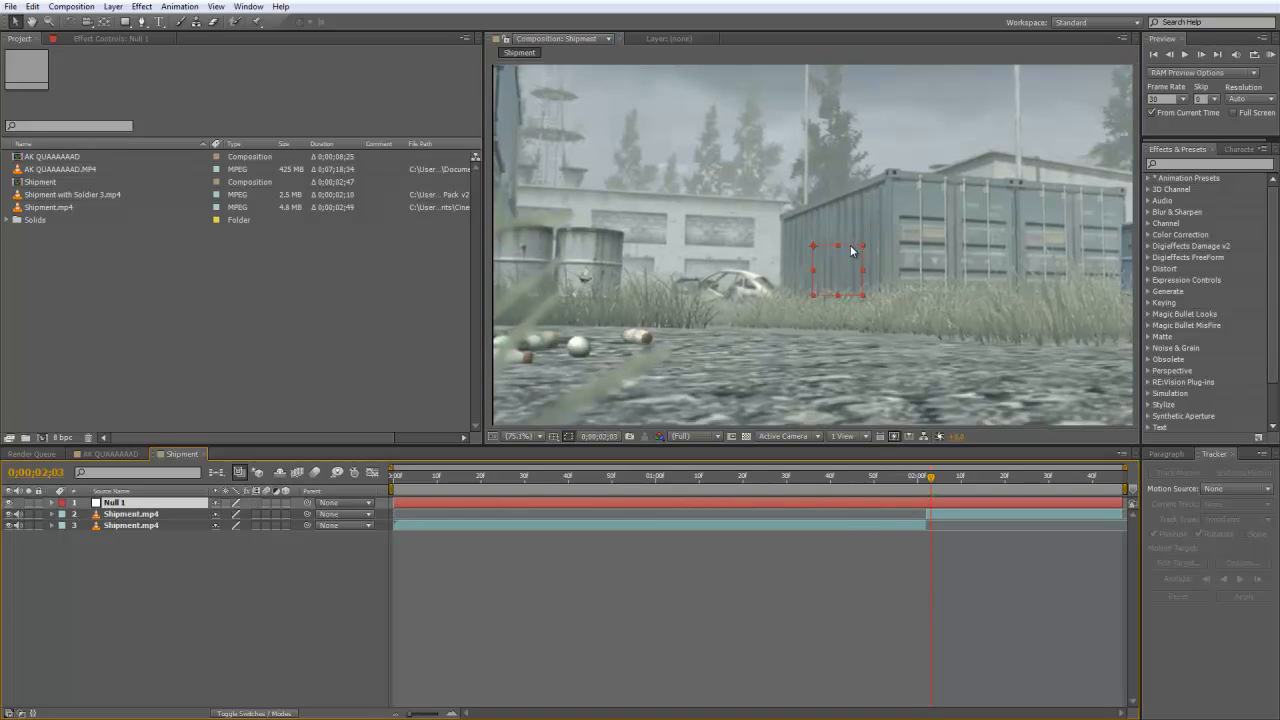
left_click_drag(852, 251, 903, 152)
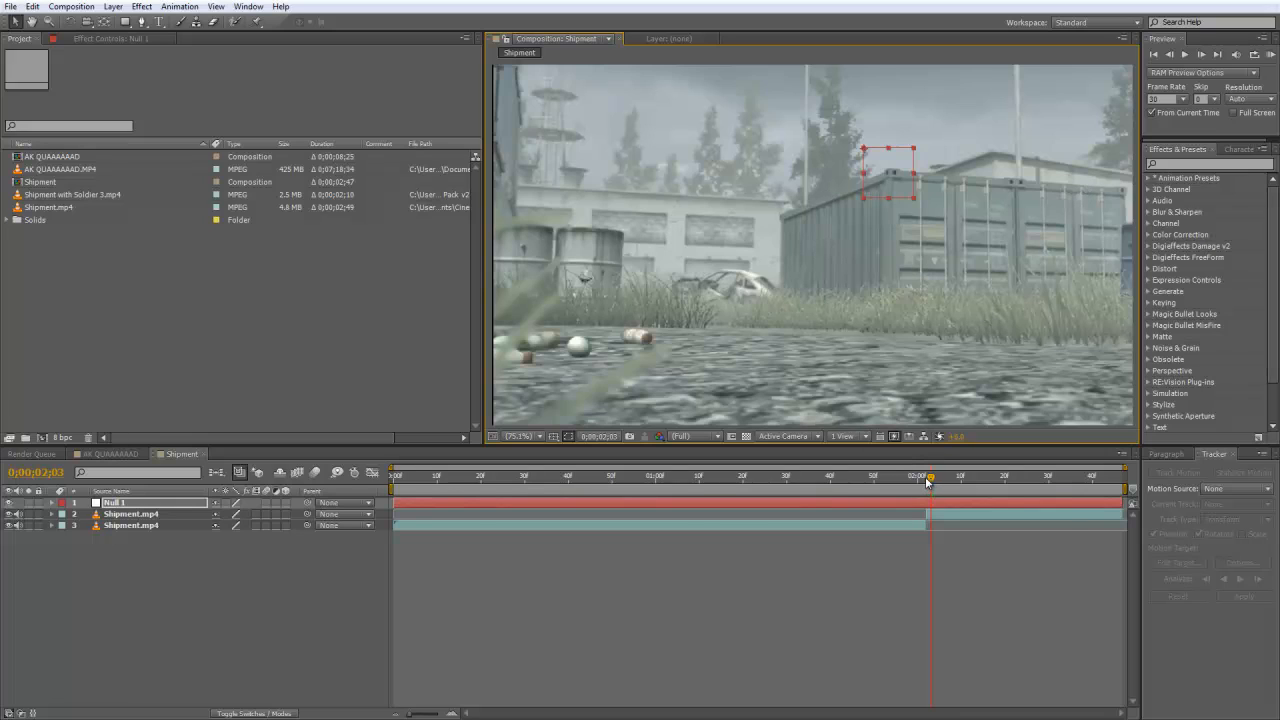
Step: Split the null layer at 0;00;02;02 and delete the part before that time
left_click_drag(927, 482, 924, 484)
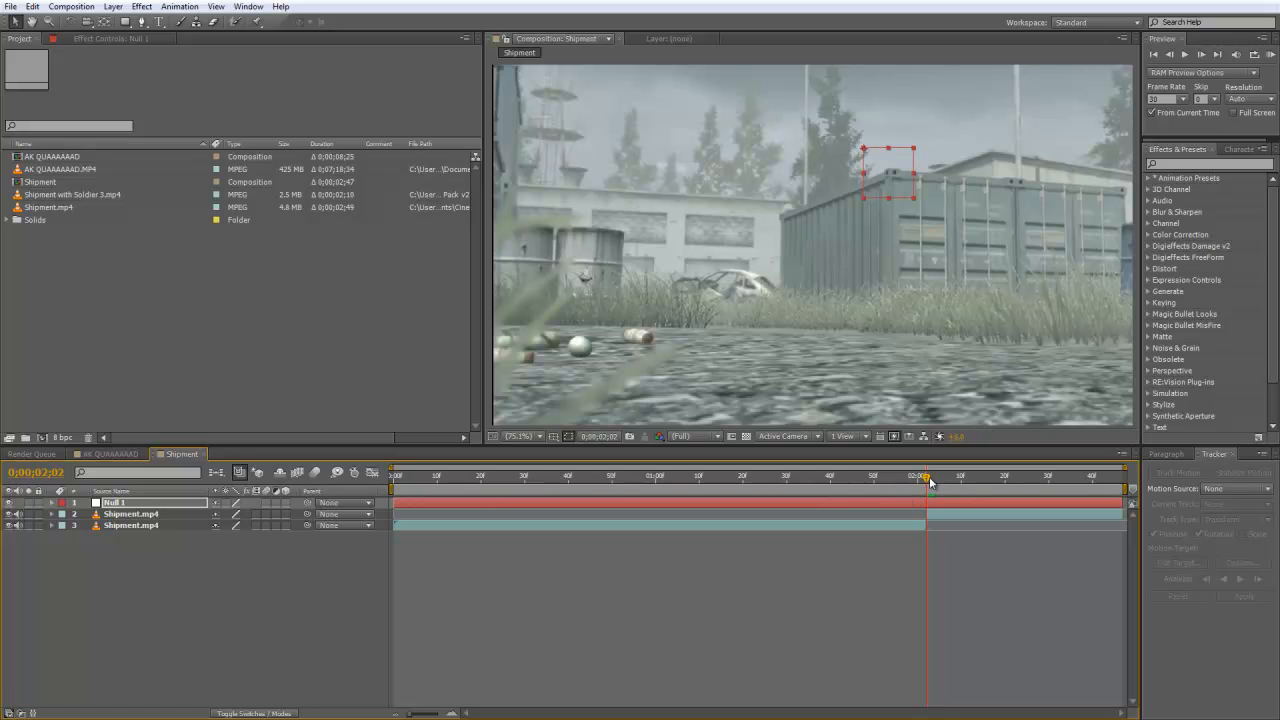
mouse_move(931, 483)
left_mouse_down()
mouse_move(400, 480)
mouse_move(929, 488)
left_mouse_up()
left_click(32, 6)
left_click(80, 165)
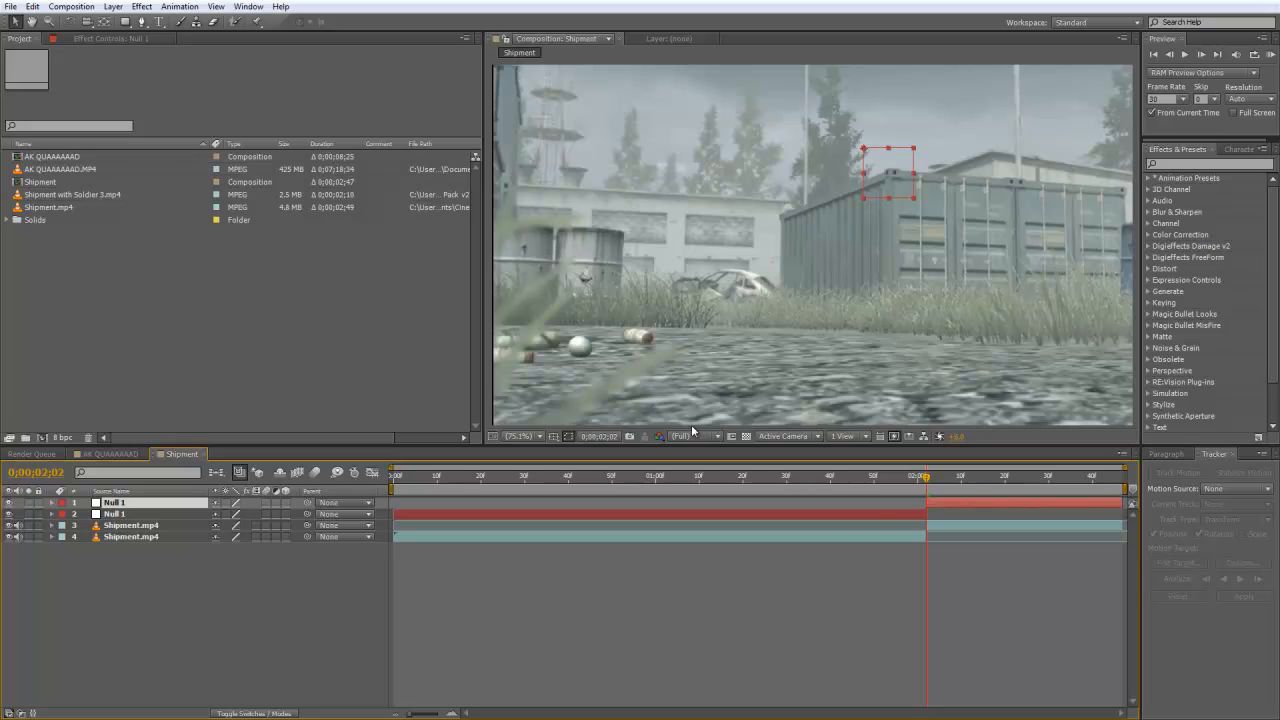
left_click(875, 514)
key("Delete")
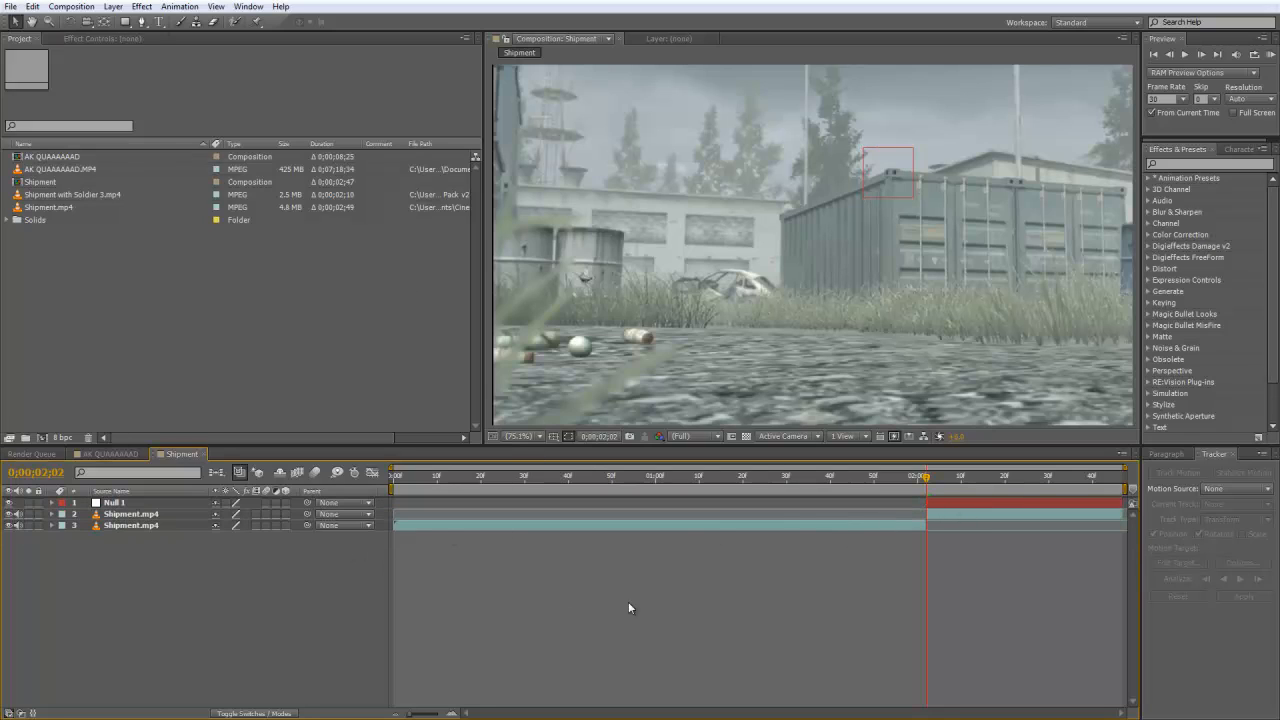
Step: Set up a position and rotation motion track on the second Shipment clip, placing the track points on the container's two upper side corners
left_click(1039, 516)
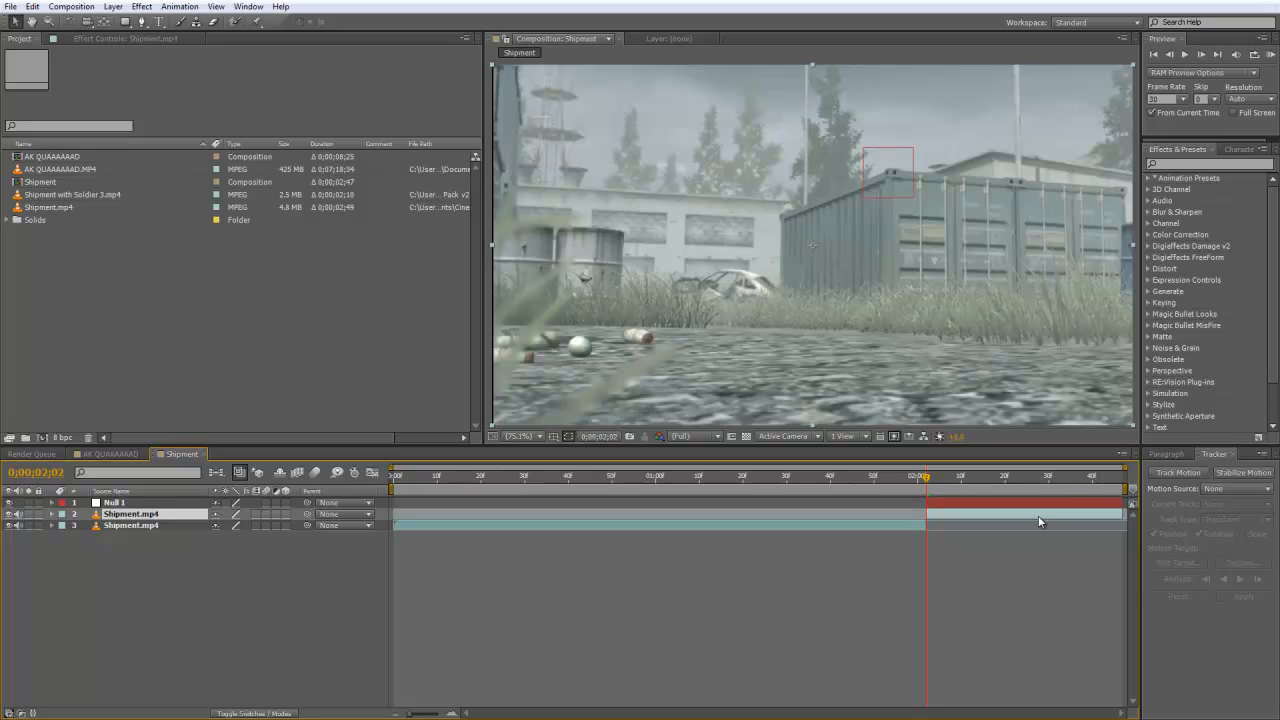
left_click(1180, 476)
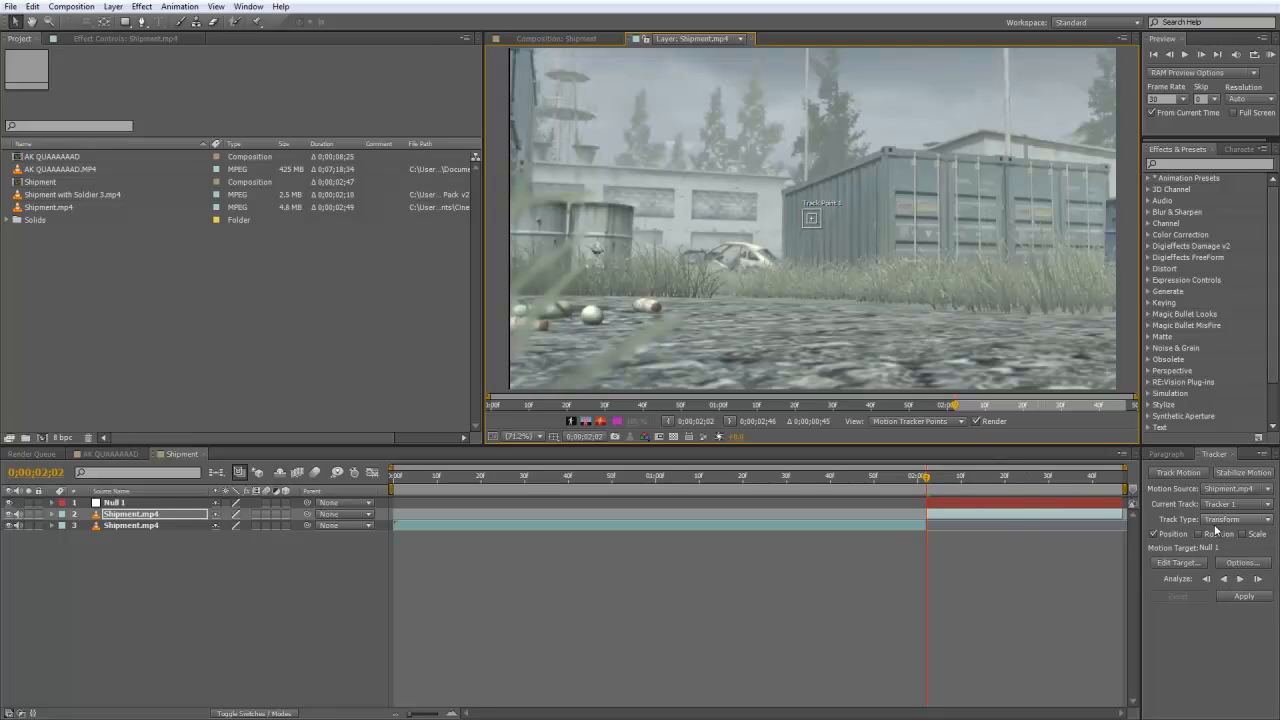
left_click(1199, 534)
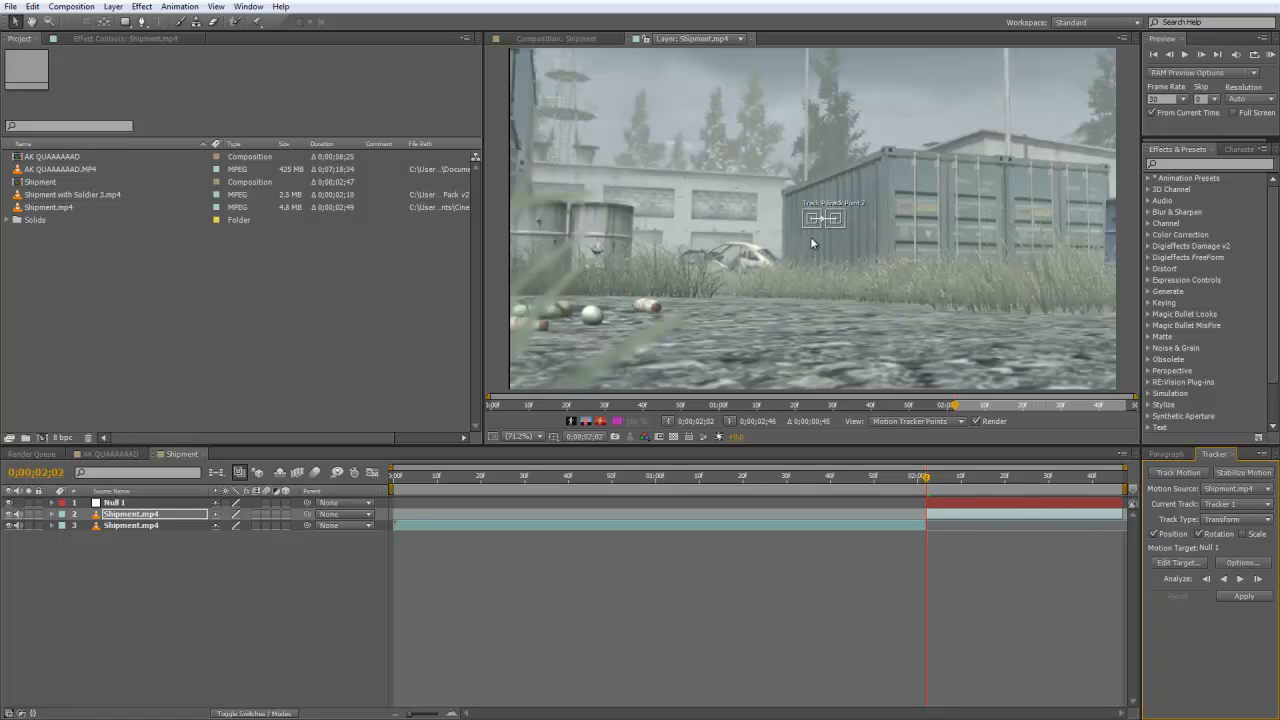
left_click_drag(806, 226, 885, 146)
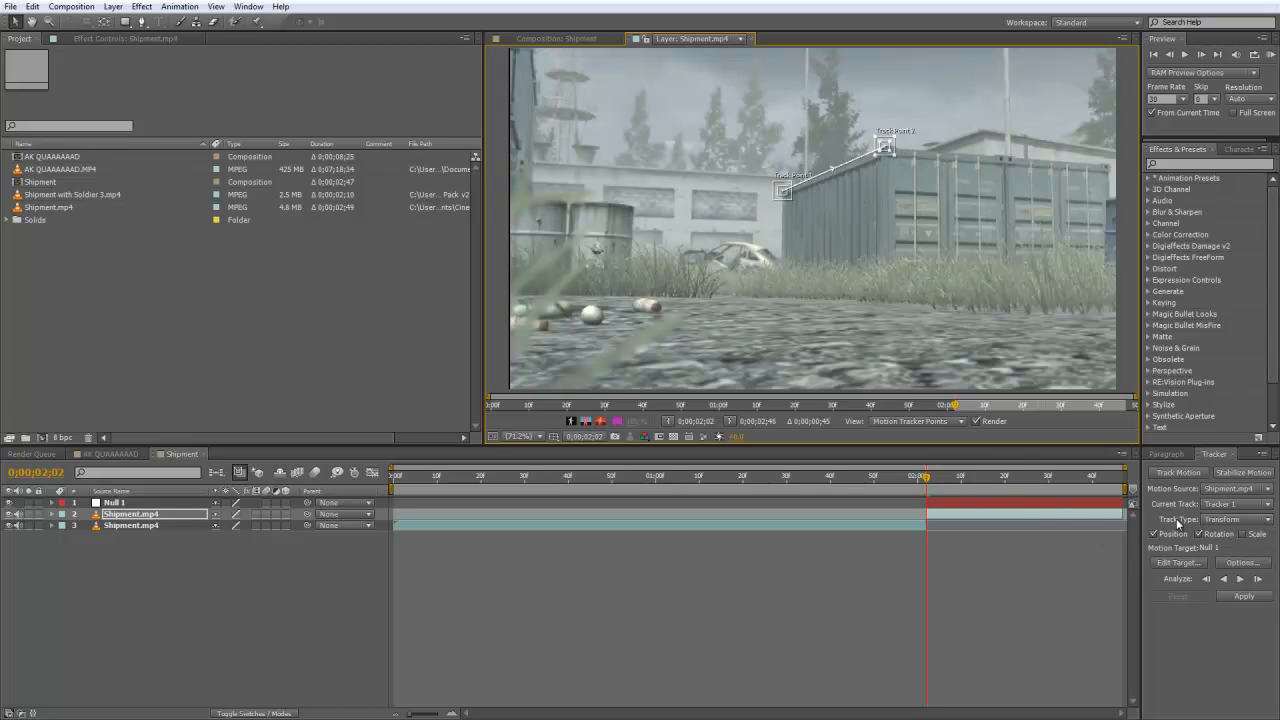
left_click(1243, 534)
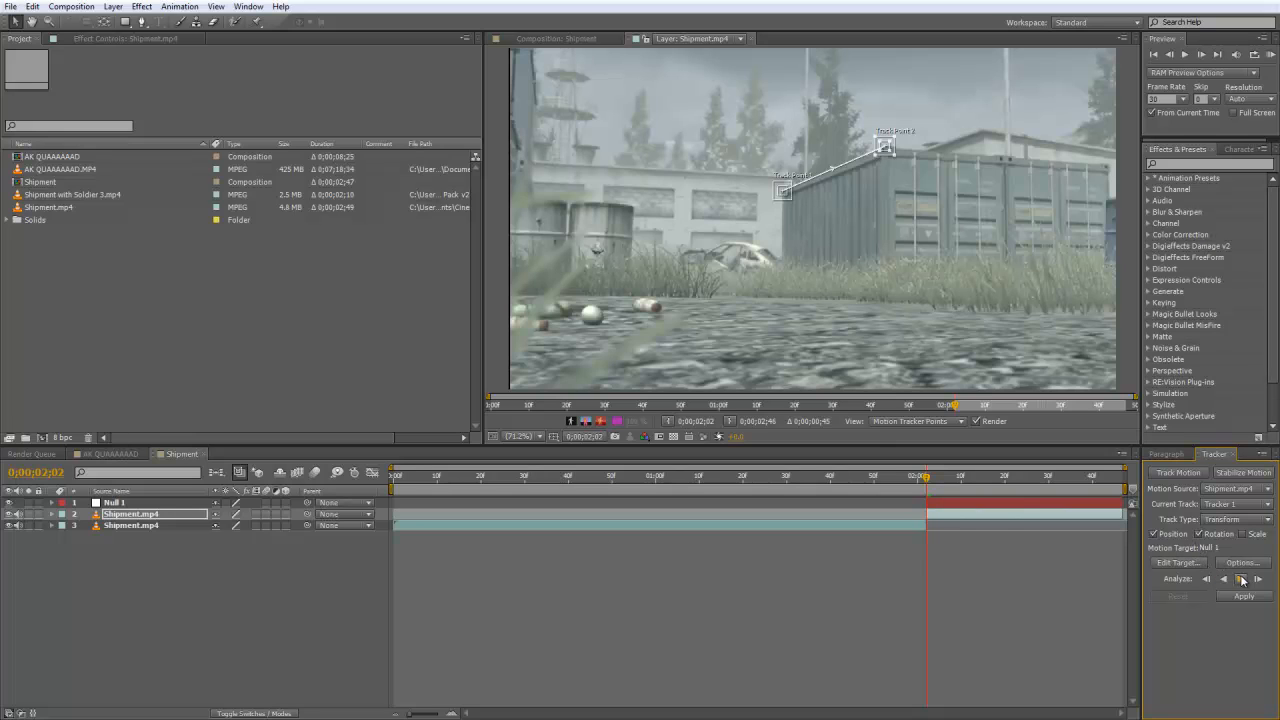
Step: Analyze the track forward, return to 0;00;02;02, and apply the tracking data to the null in X and Y
left_click(1241, 579)
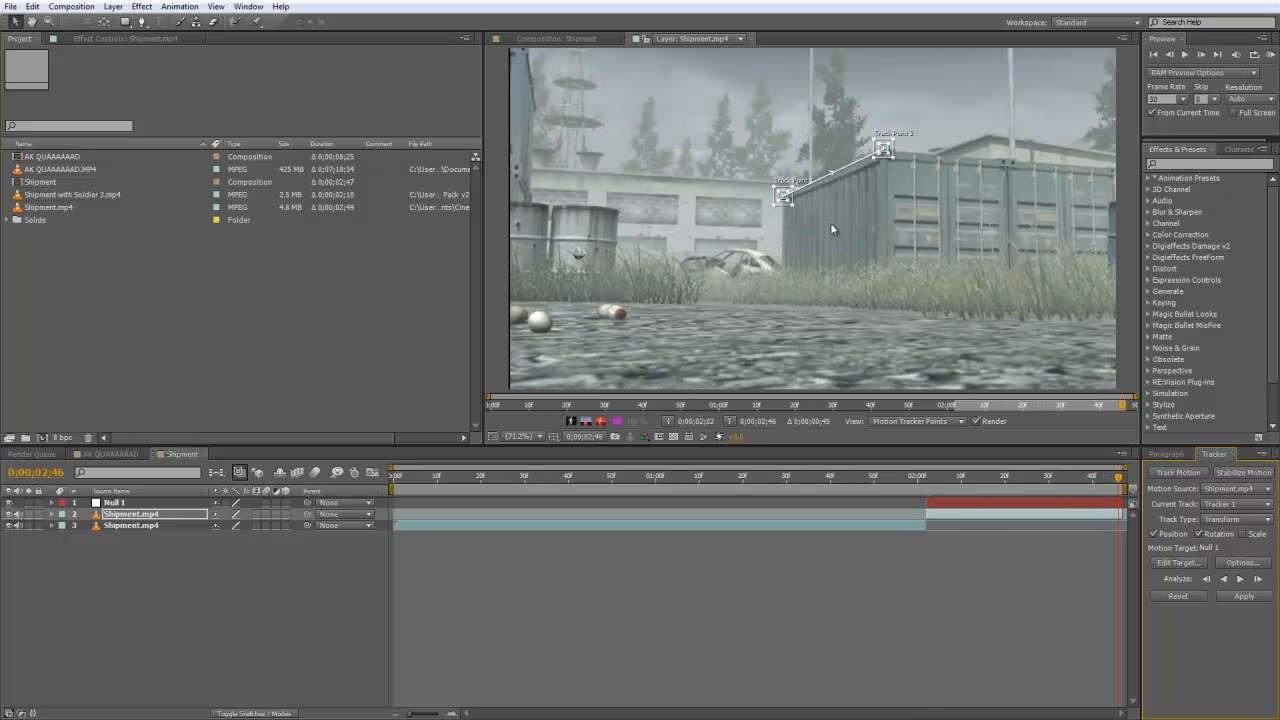
left_click(922, 470)
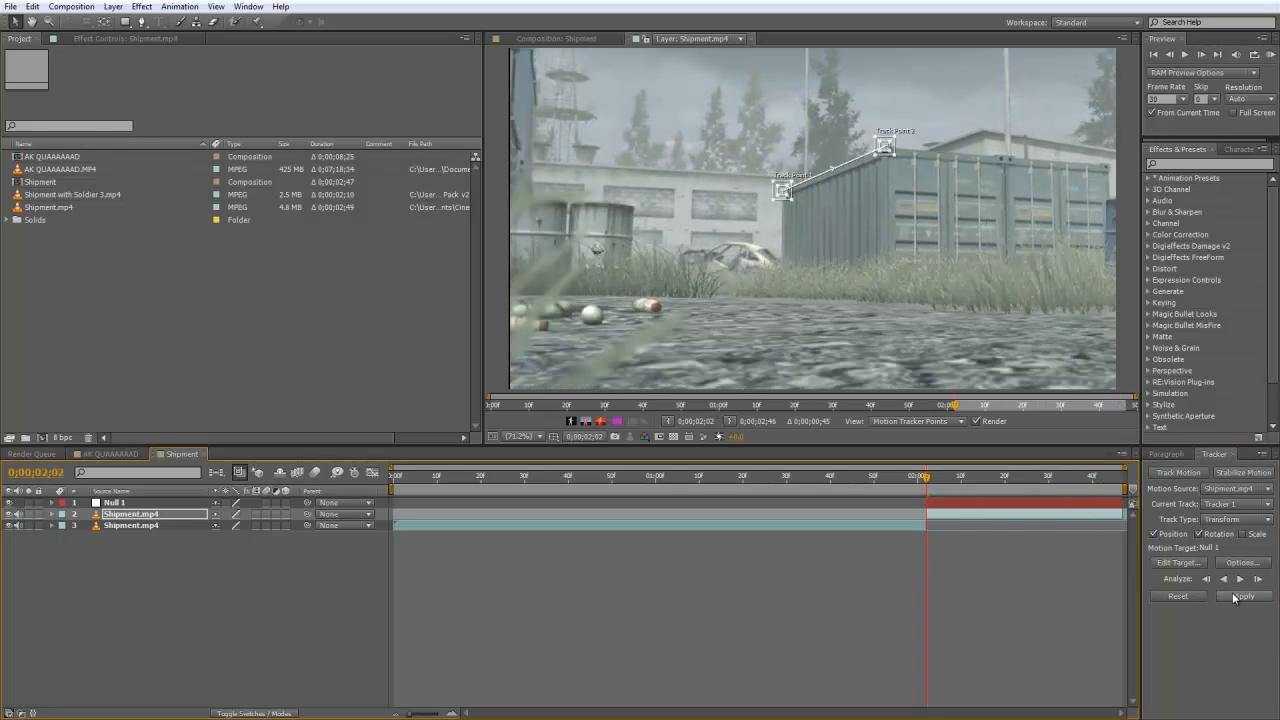
left_click(1240, 596)
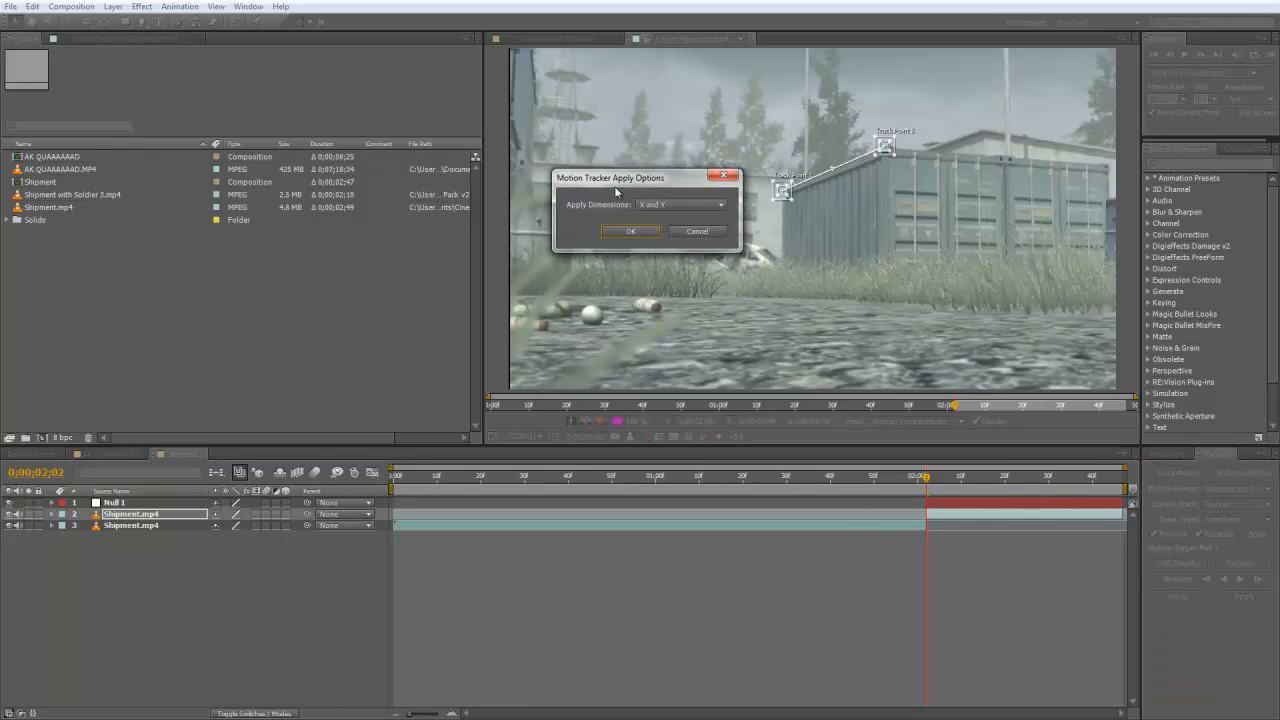
left_click(624, 231)
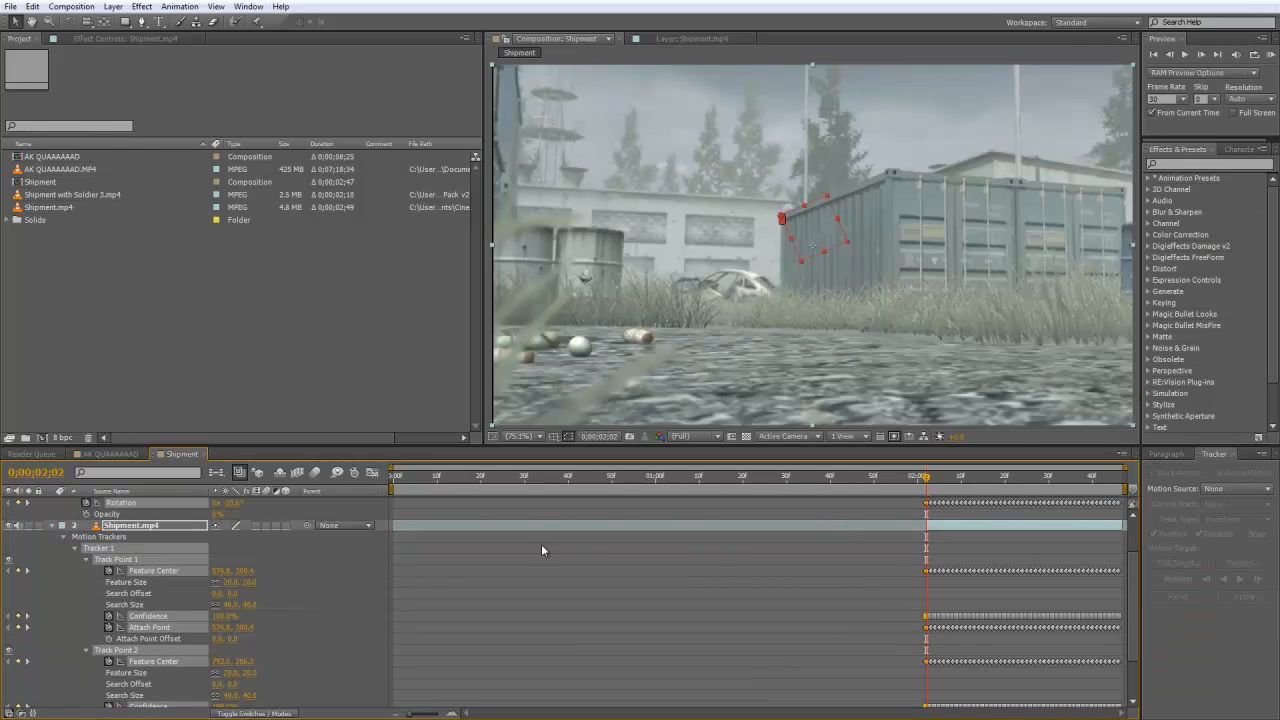
Step: Keep the current time at 0;00;02;02, collapse the expanded layer properties, and deselect all layers
mouse_move(932, 477)
left_mouse_down()
mouse_move(1125, 482)
mouse_move(934, 482)
mouse_move(1100, 488)
mouse_move(929, 500)
left_mouse_up()
mouse_move(930, 479)
left_mouse_down()
mouse_move(1047, 463)
mouse_move(1124, 480)
mouse_move(898, 503)
mouse_move(927, 500)
left_mouse_up()
left_click(53, 526)
left_click(155, 596)
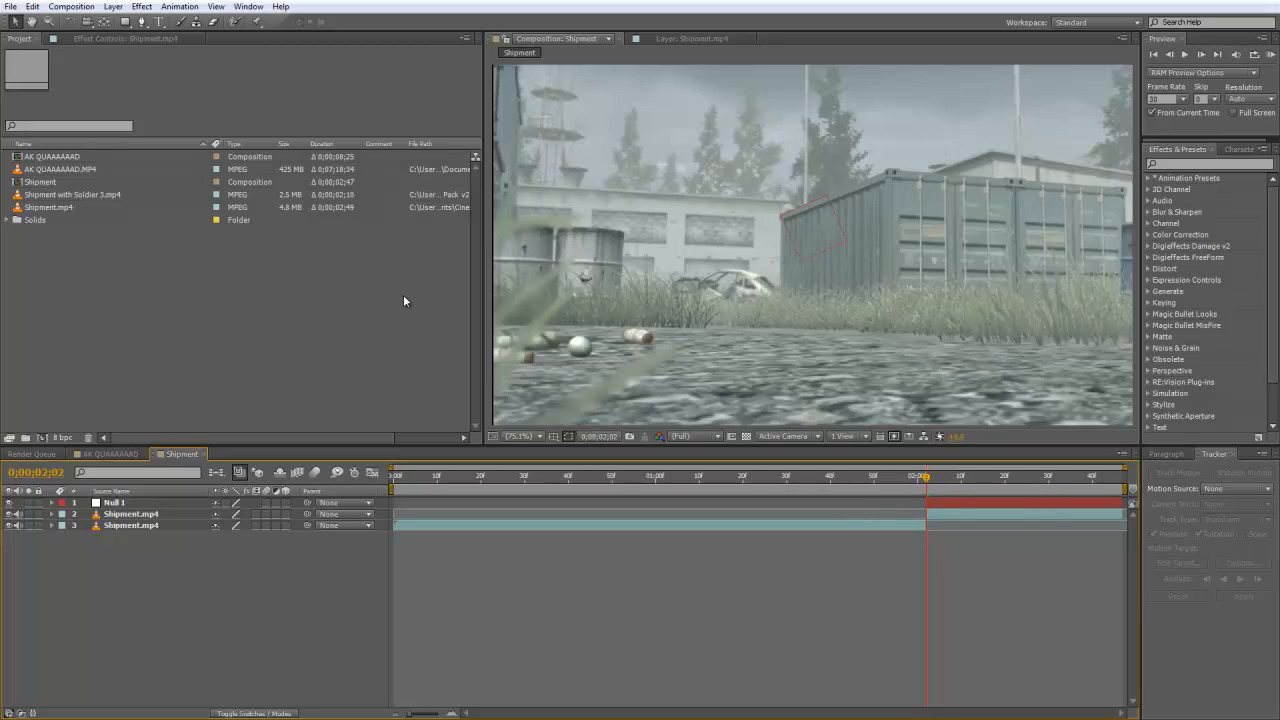
Step: Add the text "AK-47" in white, enlarge it to several times its size, and place it over the container's upper edge
key("ctrl+t")
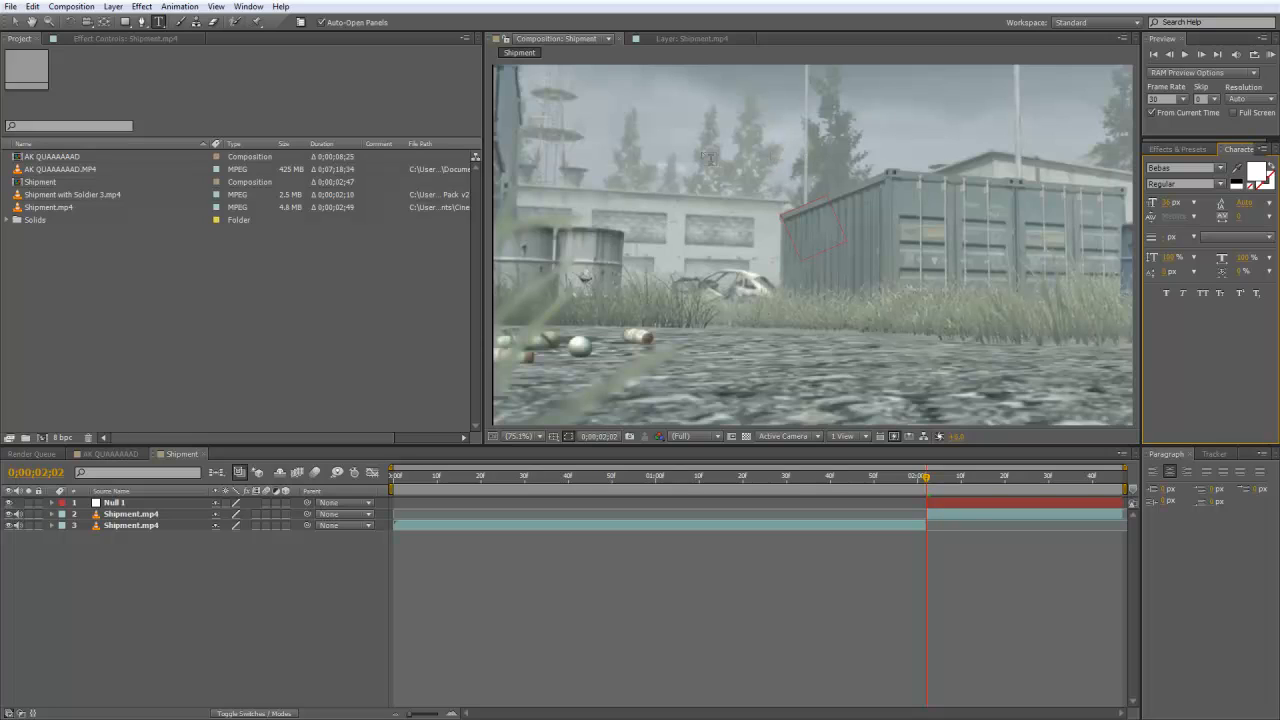
left_click(705, 152)
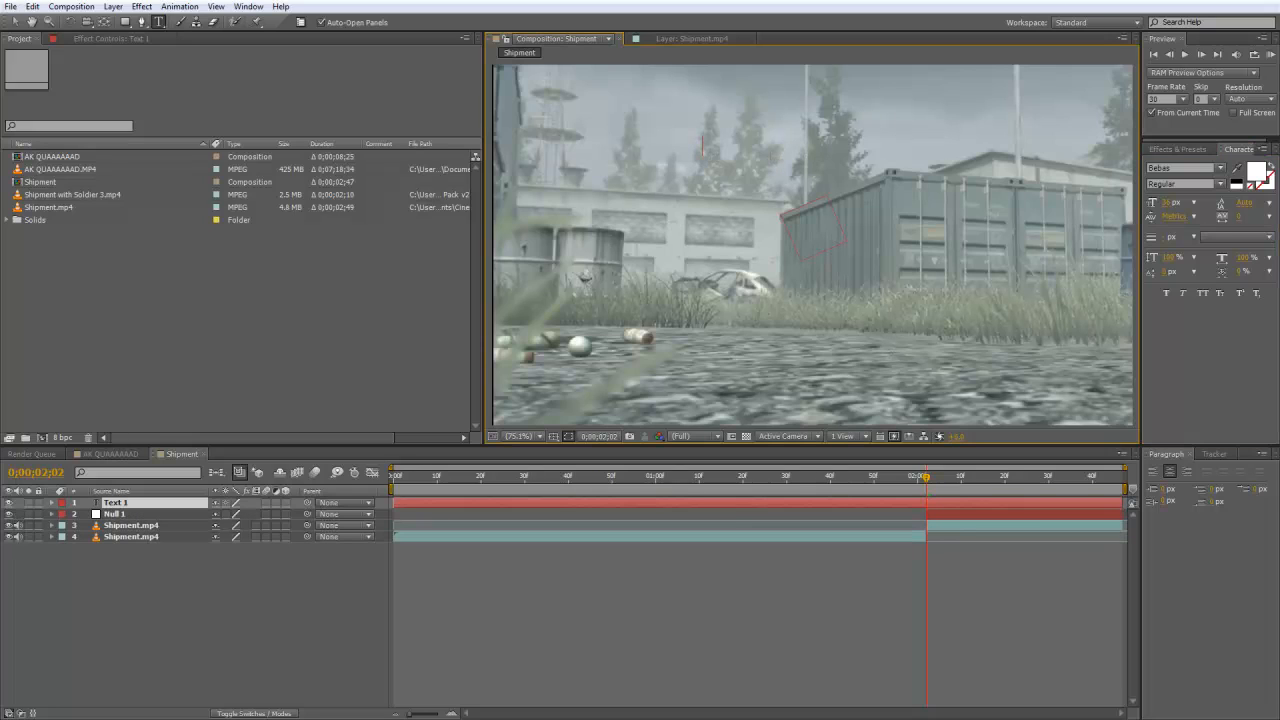
type("AK-47")
left_click(14, 21)
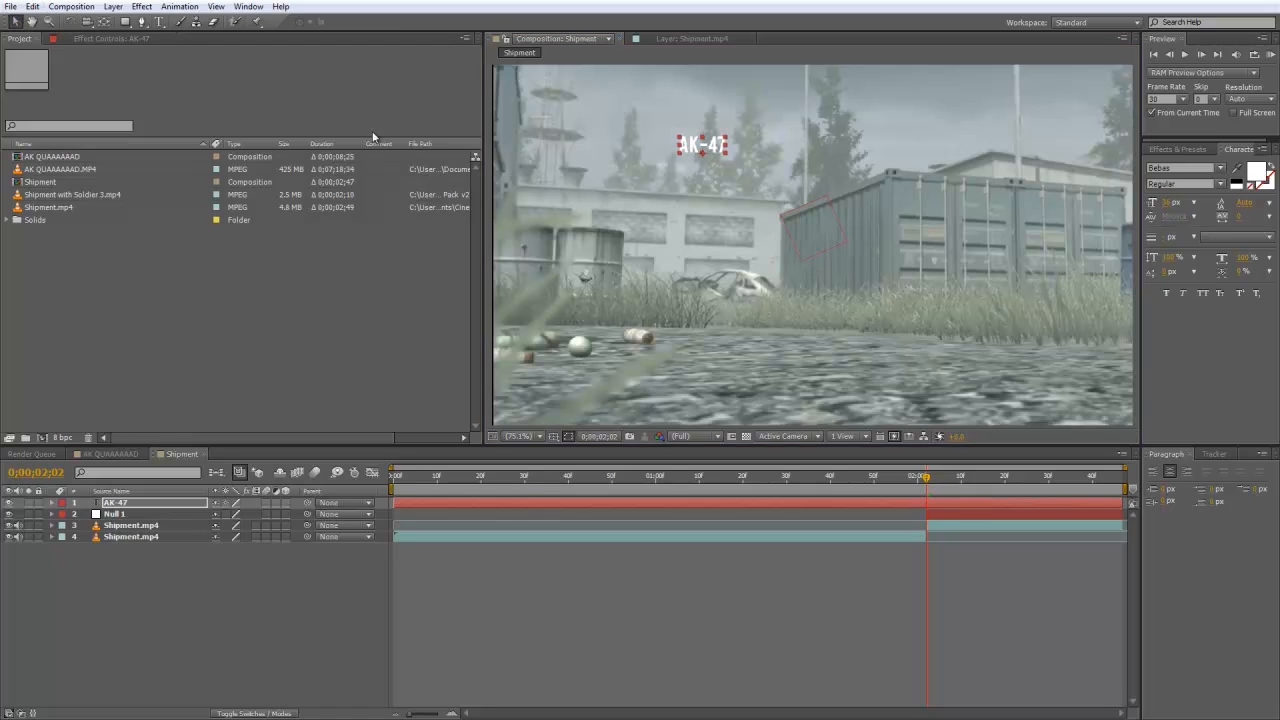
left_click_drag(727, 154, 810, 222)
left_click_drag(781, 88, 896, 145)
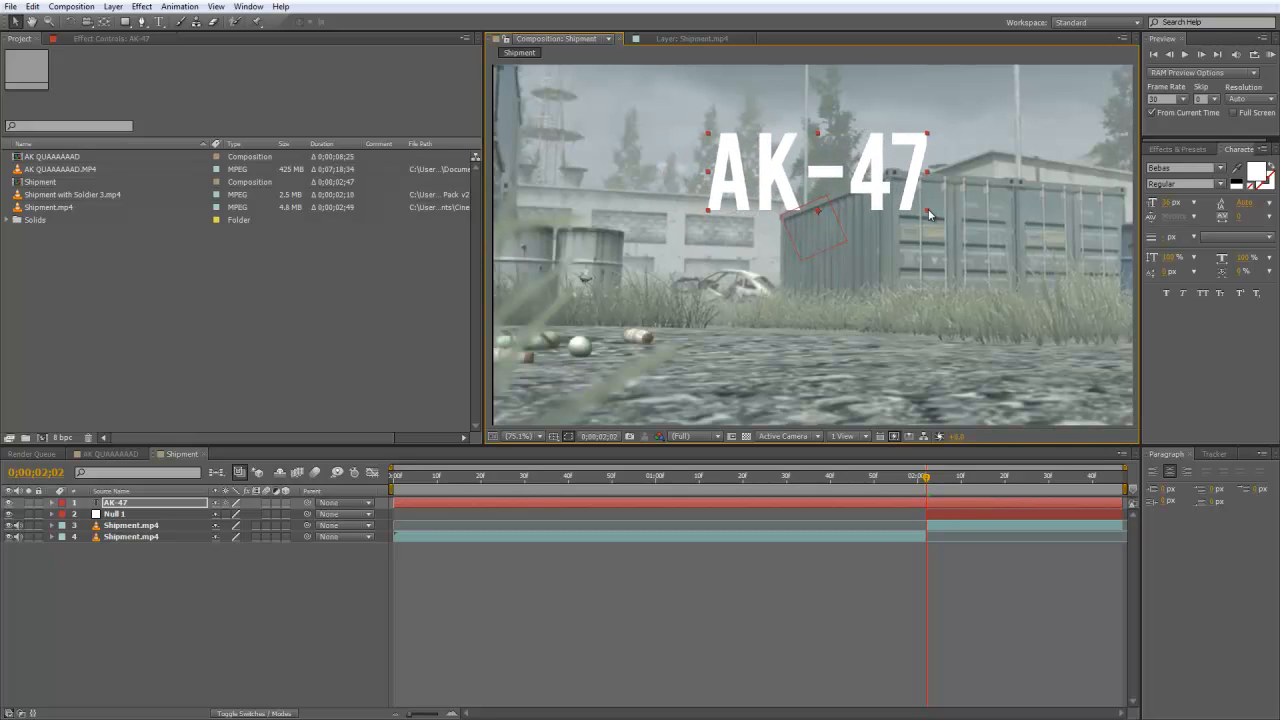
Step: Split the AK-47 text layer at 0;00;02;02 and delete the part before that time
left_click(926, 503)
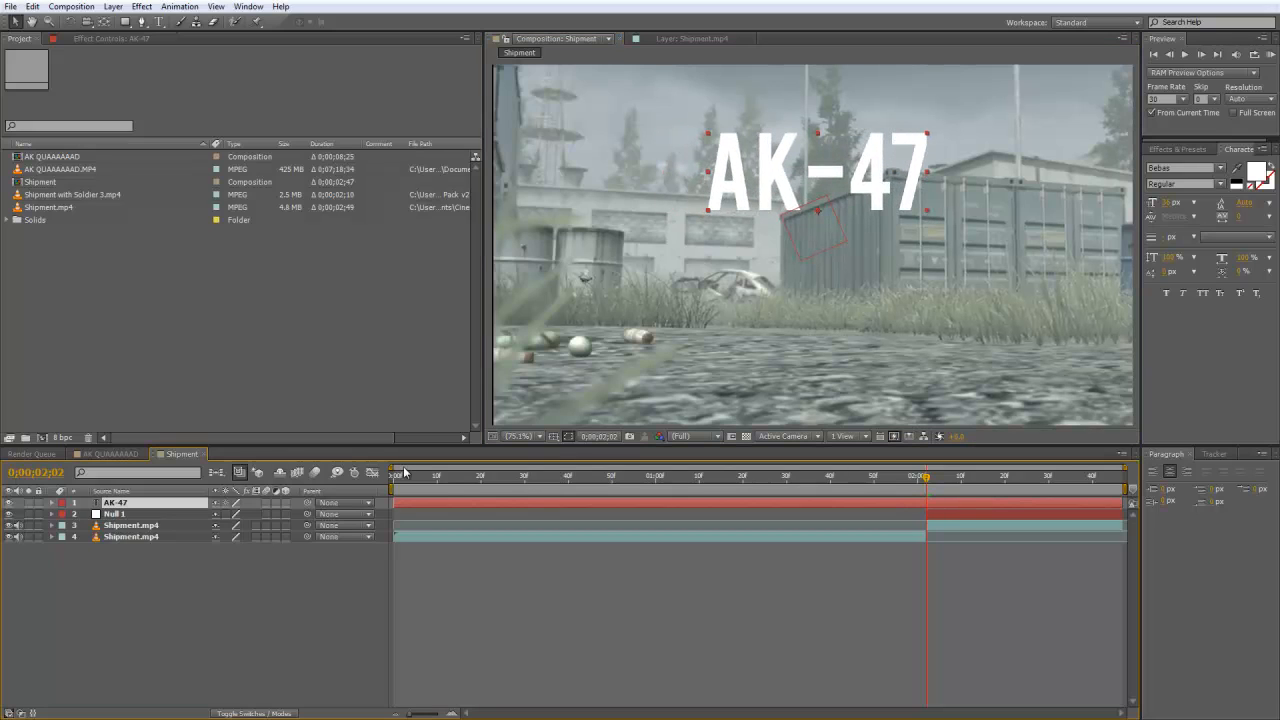
left_click(44, 7)
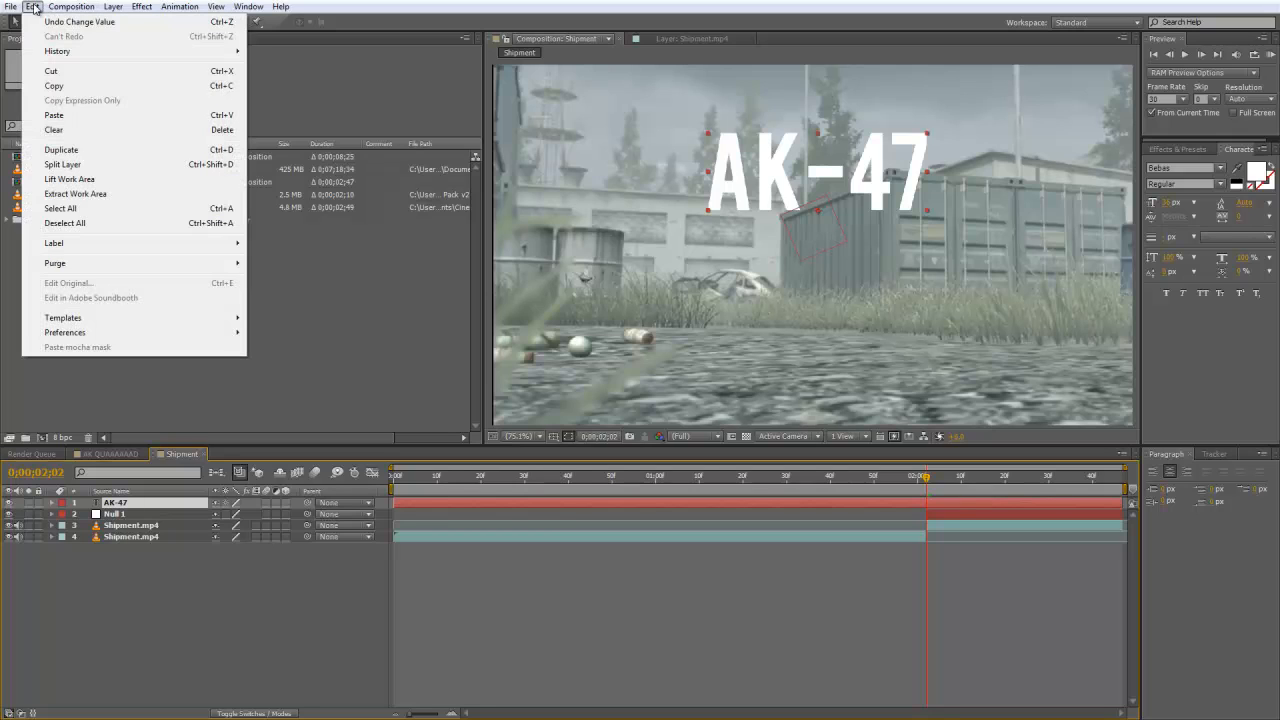
left_click(70, 164)
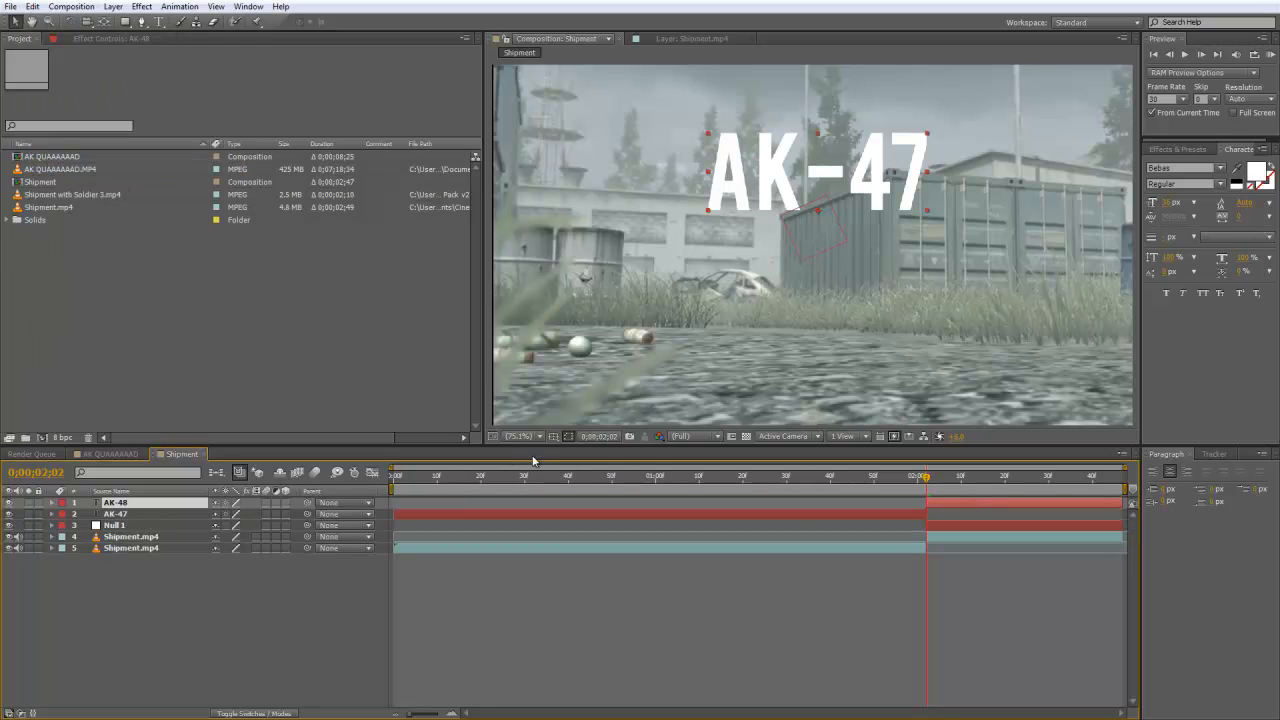
left_click(792, 513)
key("Delete")
Step: Set the remaining text layer's blending mode to Overlay, with the current time at 0;00;02;02
left_click(918, 479)
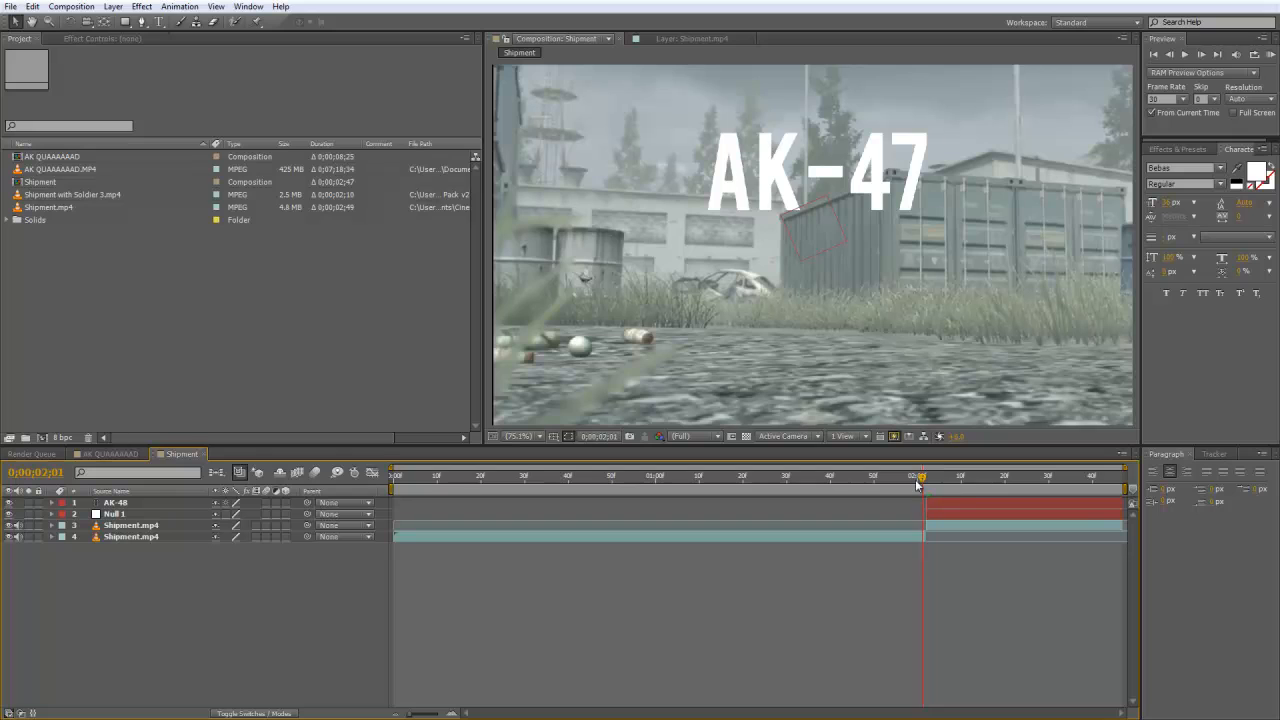
left_click_drag(916, 481, 928, 485)
left_click(115, 502)
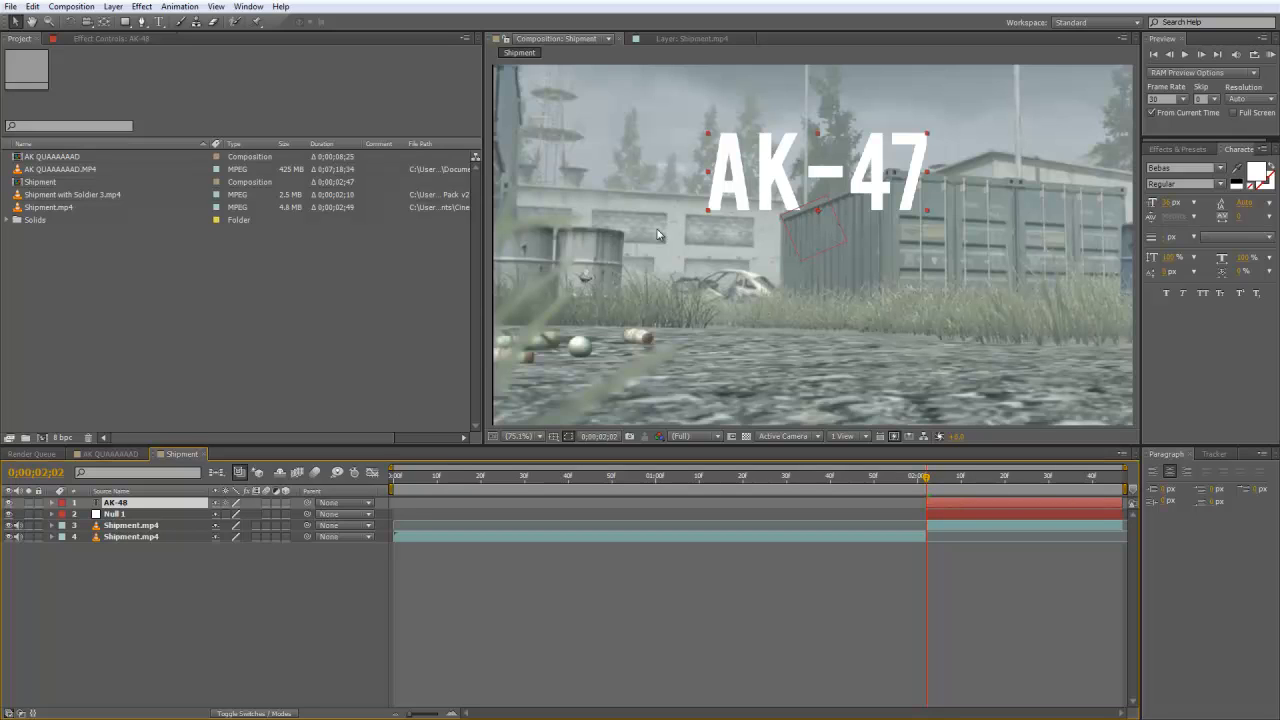
right_click(165, 511)
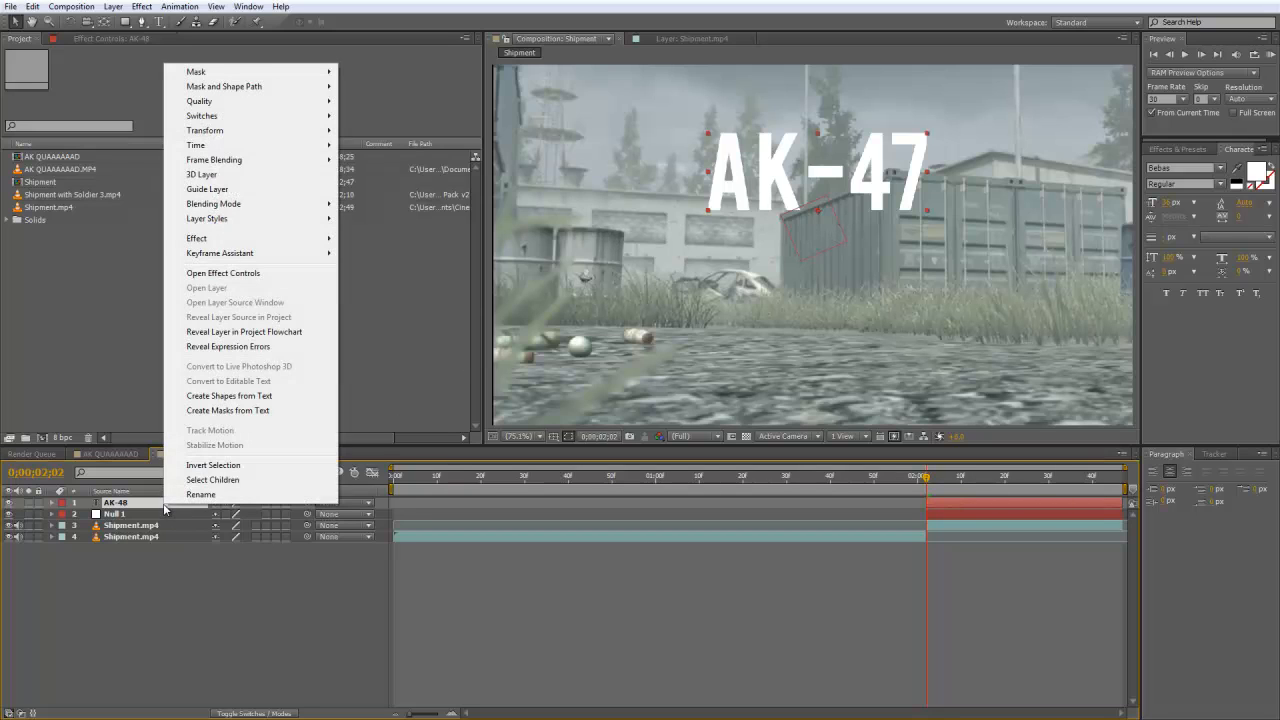
mouse_move(273, 209)
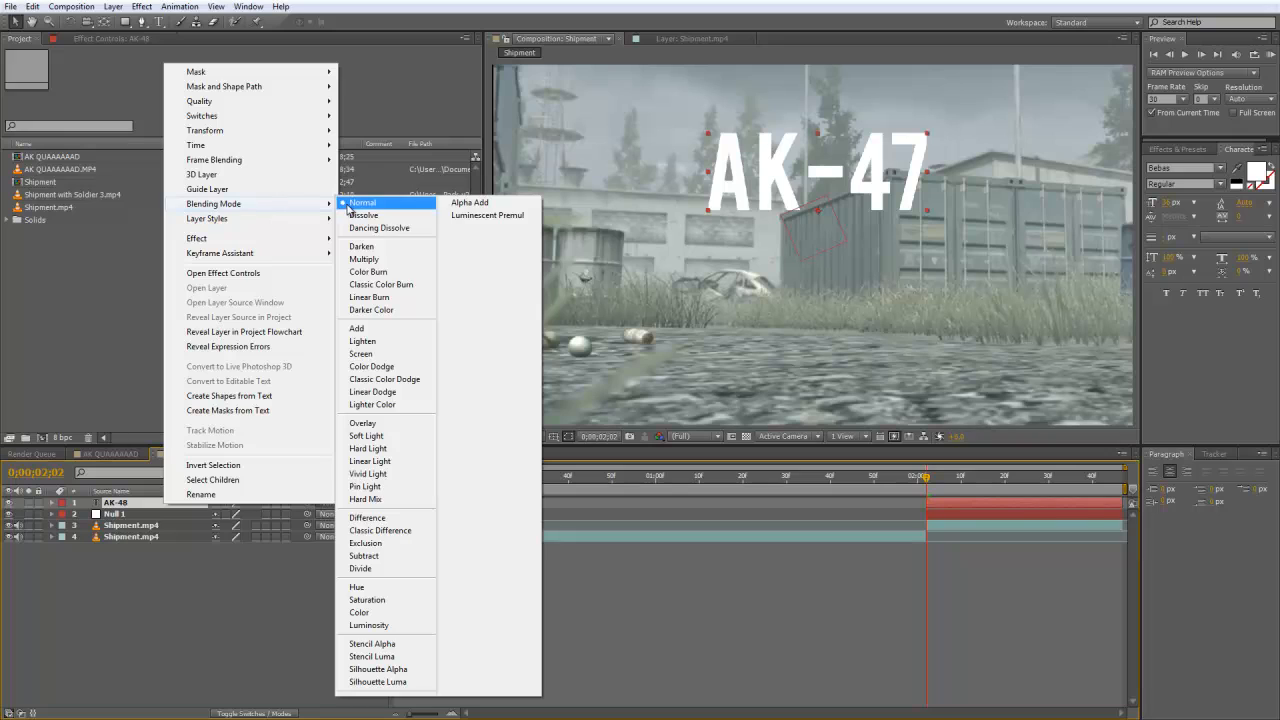
left_click(404, 425)
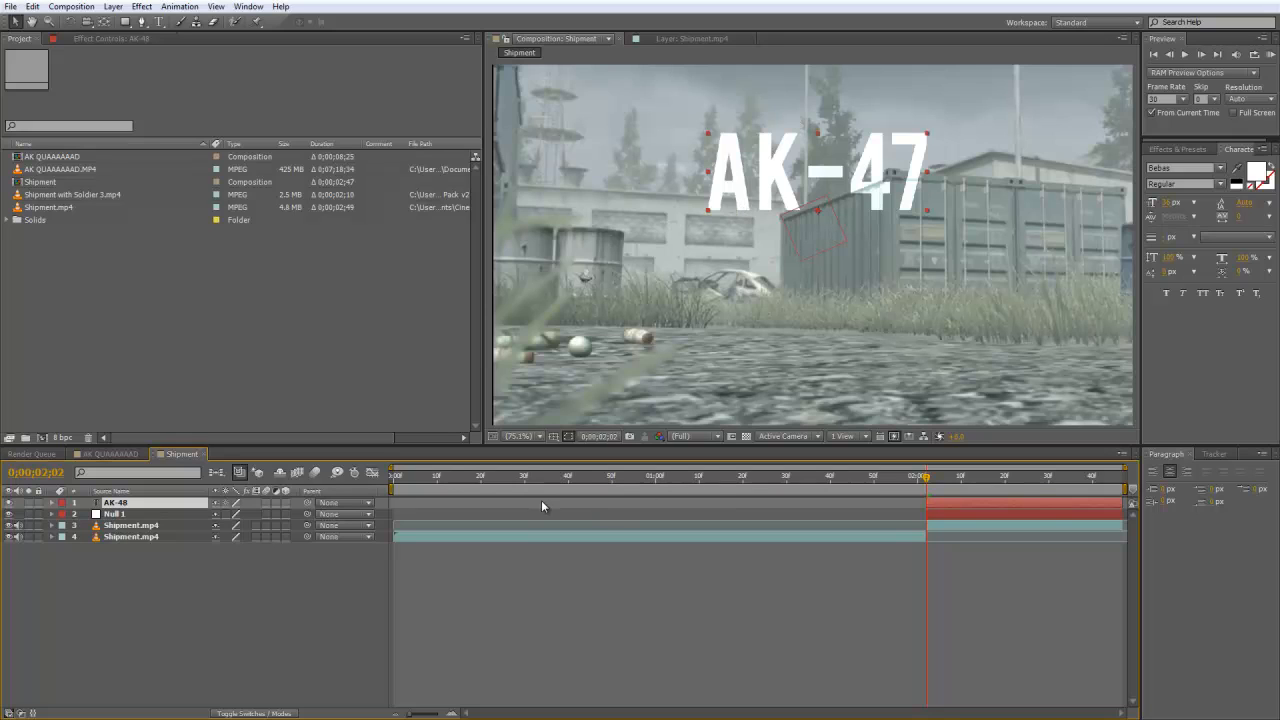
Step: Make the text layer a 3D layer and expand its transform properties
right_click(133, 508)
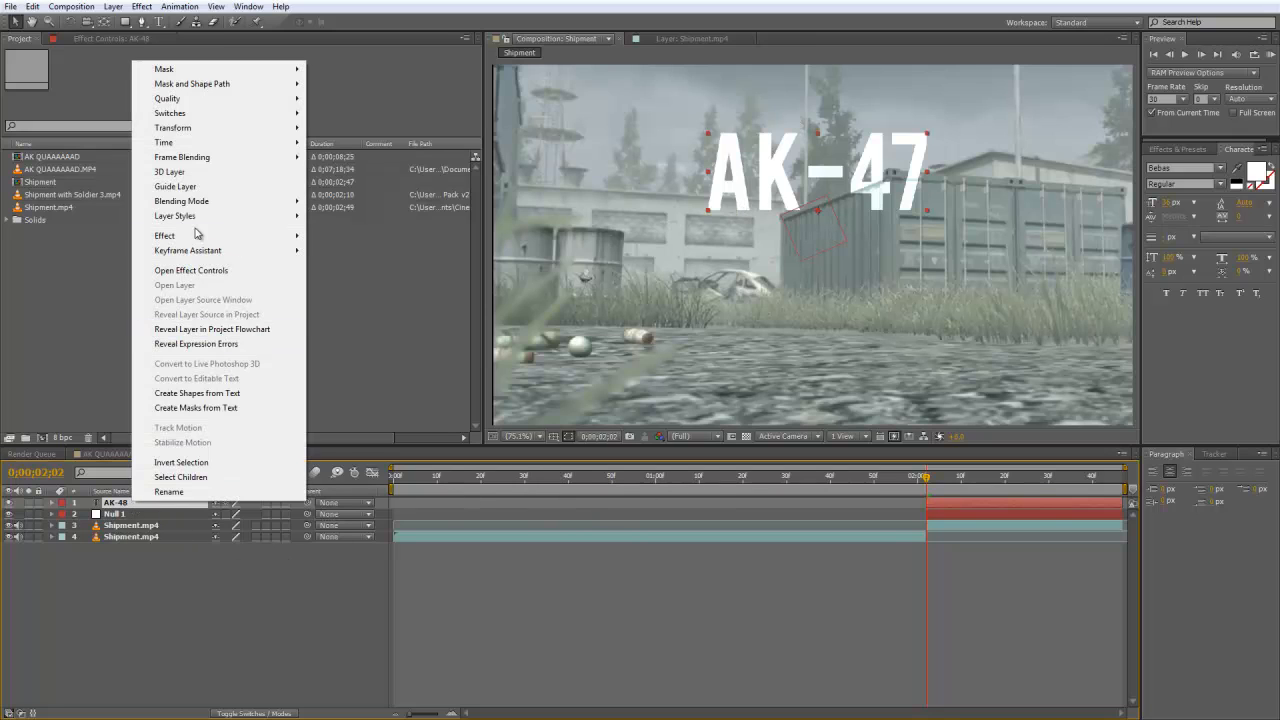
left_click(193, 173)
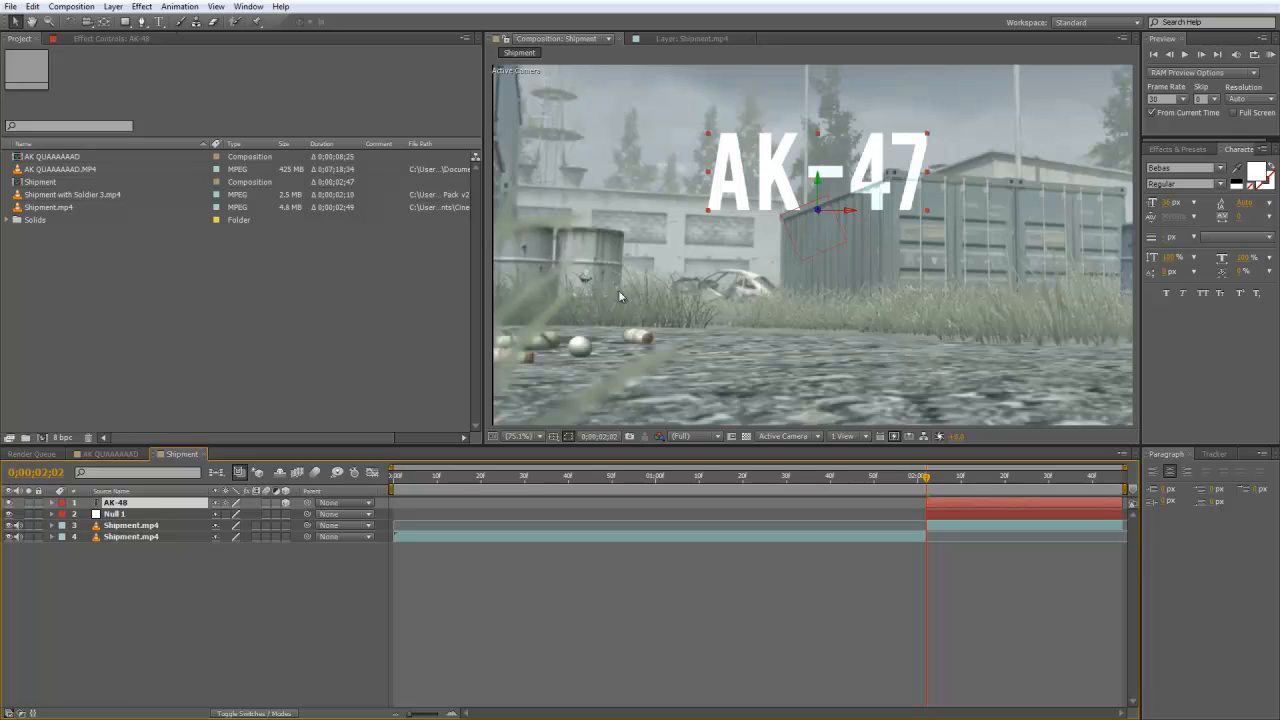
left_click(49, 505)
left_click(53, 502)
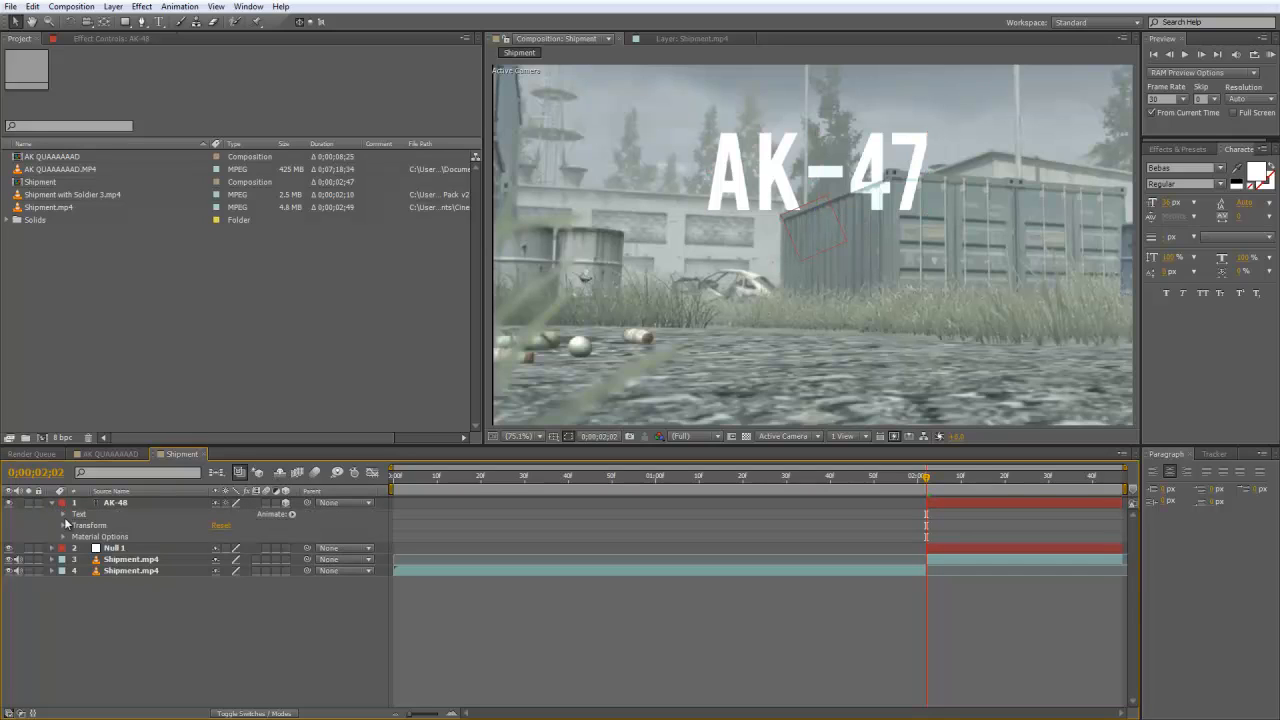
left_click(64, 525)
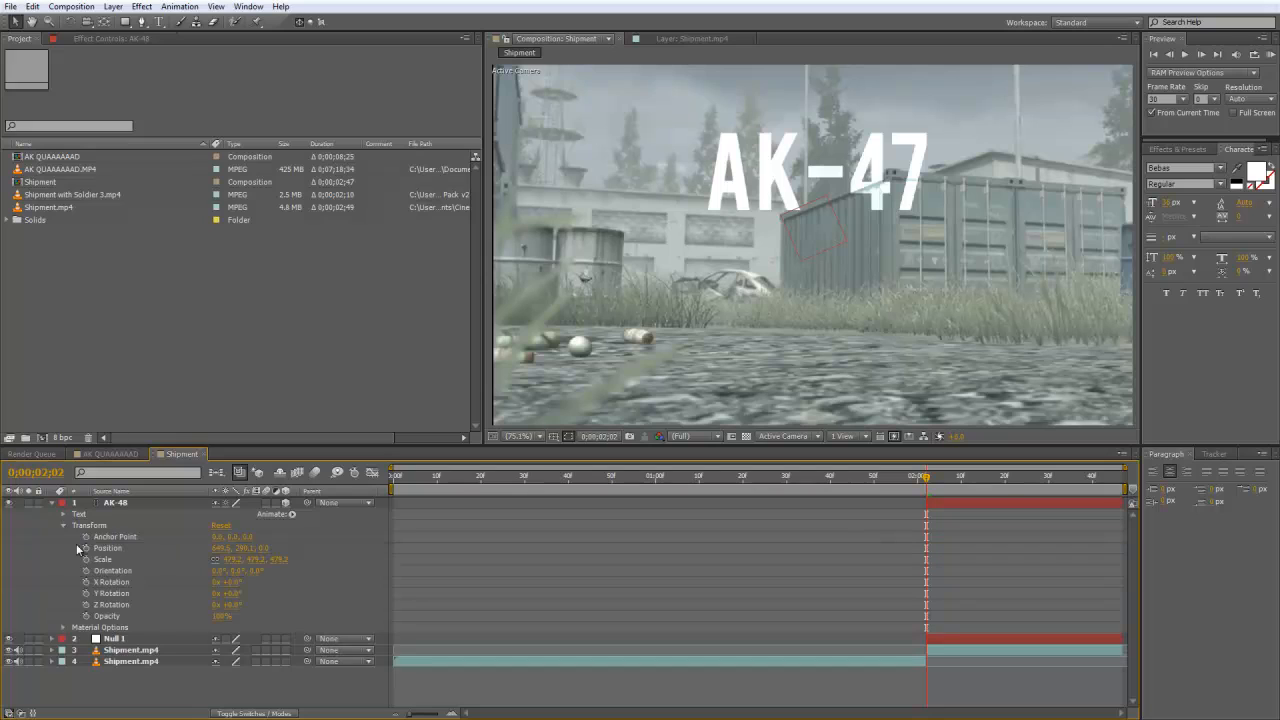
Step: Set the text layer's X rotation to -11° and its Y rotation to about 55°
mouse_move(232, 580)
left_mouse_down()
mouse_move(220, 581)
mouse_move(232, 588)
left_mouse_up()
left_click(232, 593)
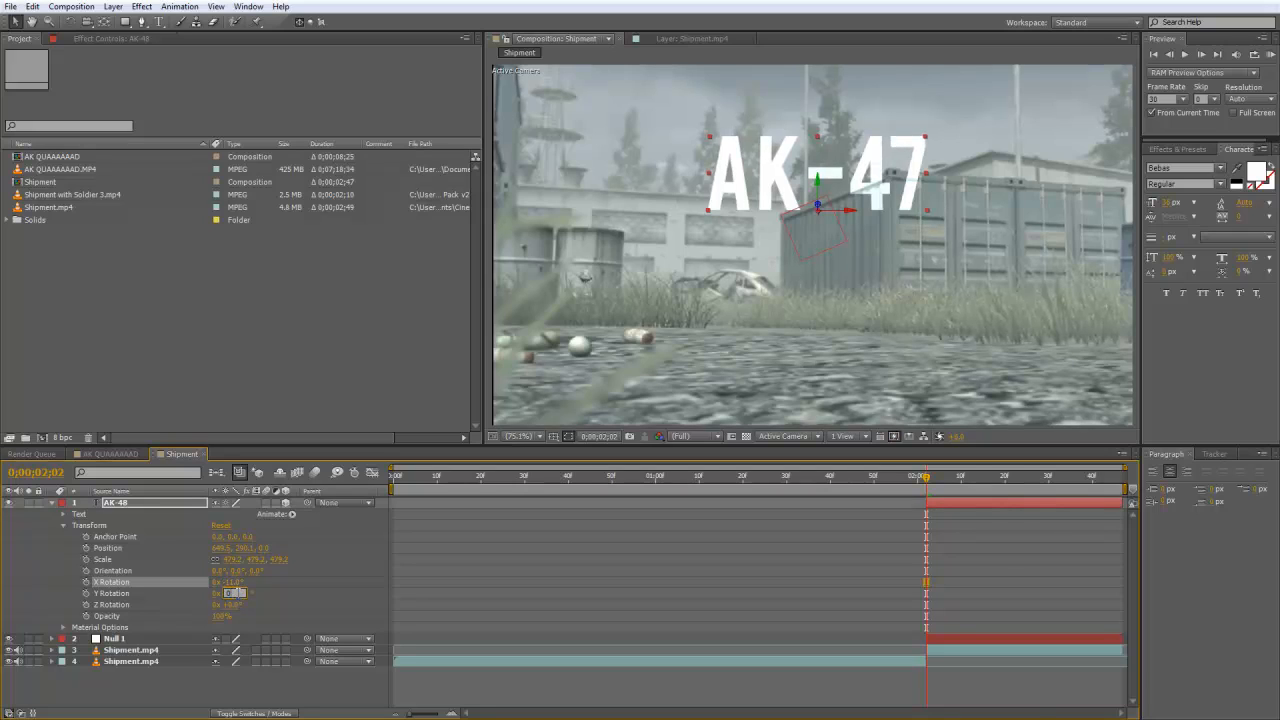
left_click(253, 592)
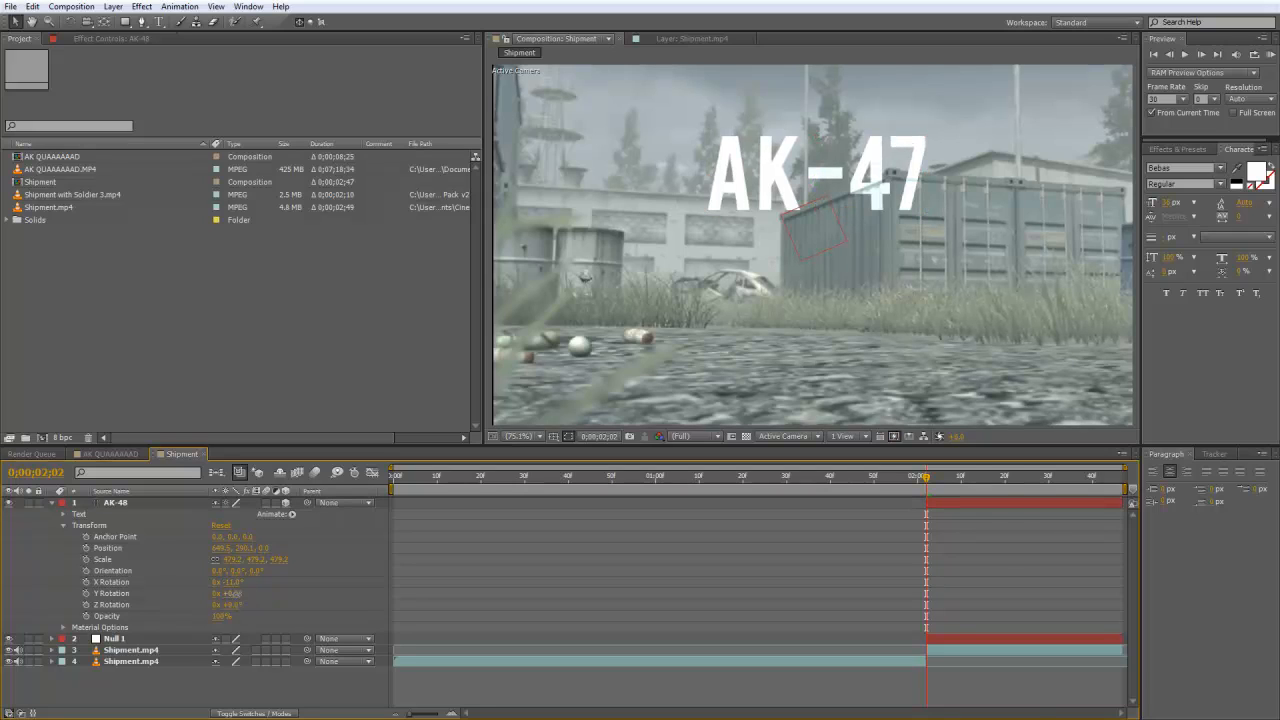
left_click_drag(230, 593, 268, 593)
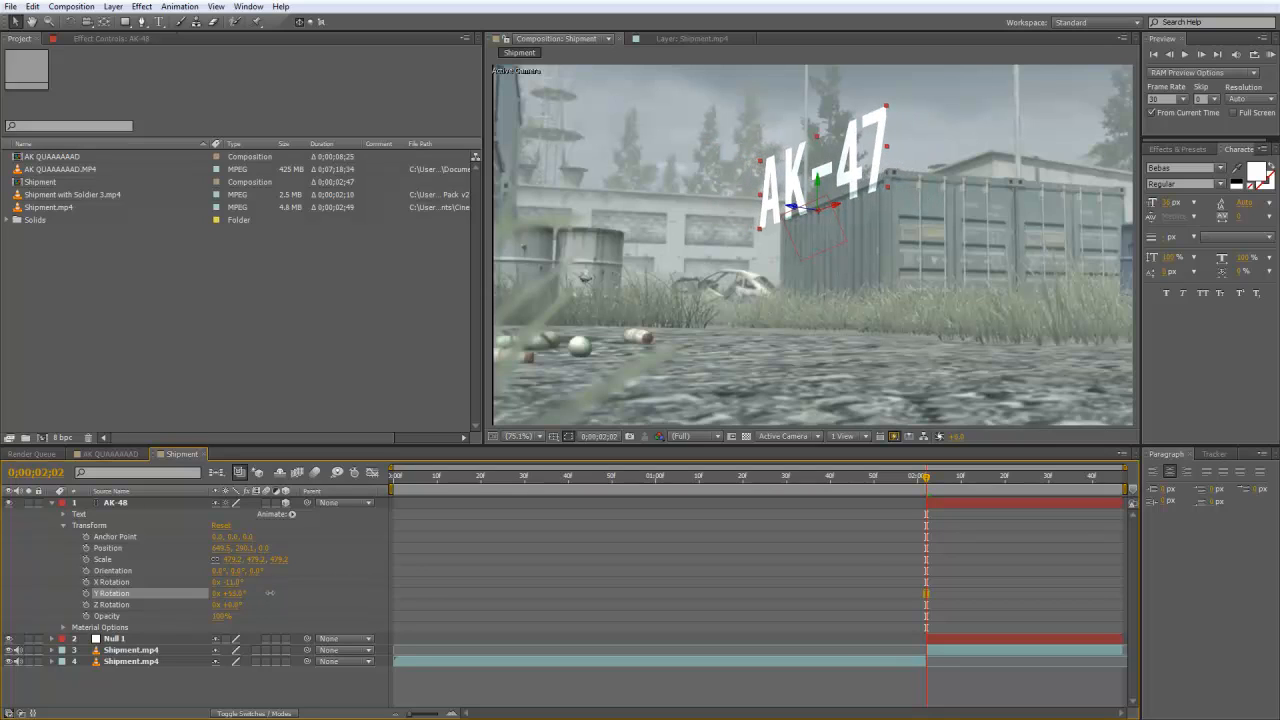
key("Return")
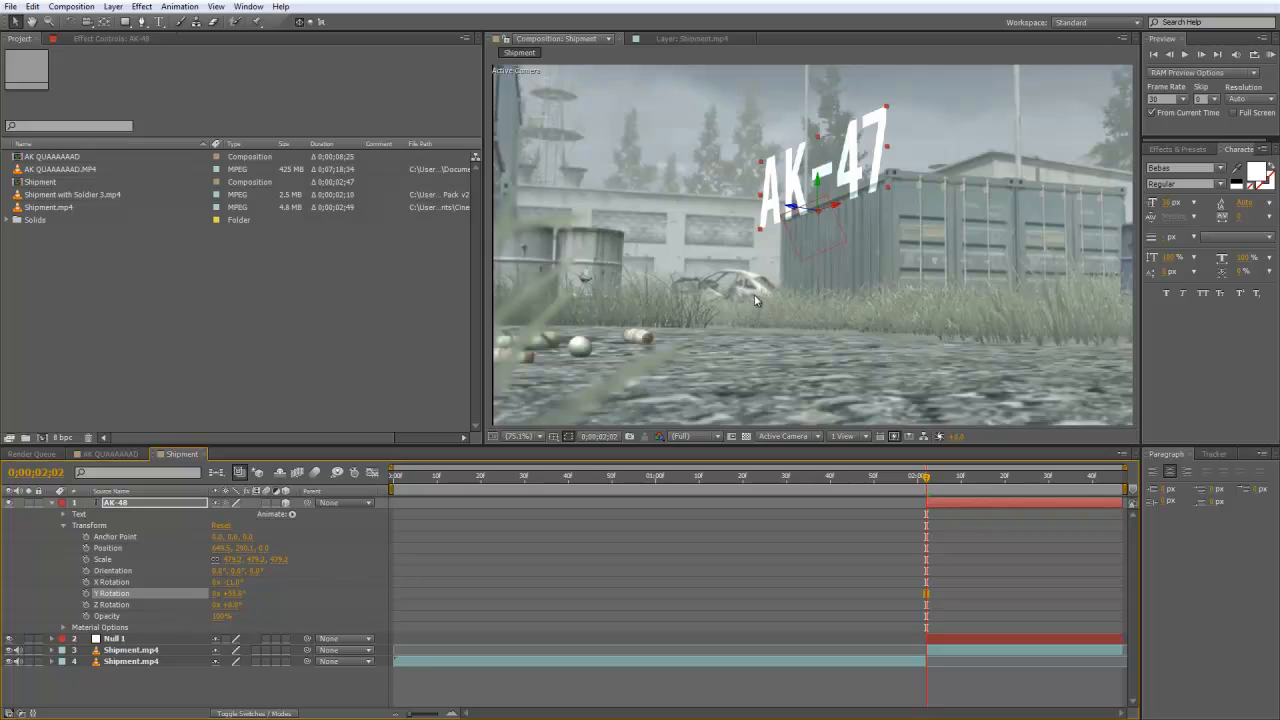
Step: Move the AK-47 text onto the upper side edge of the container and adjust its Z rotation to follow that edge
left_click_drag(832, 187, 813, 207)
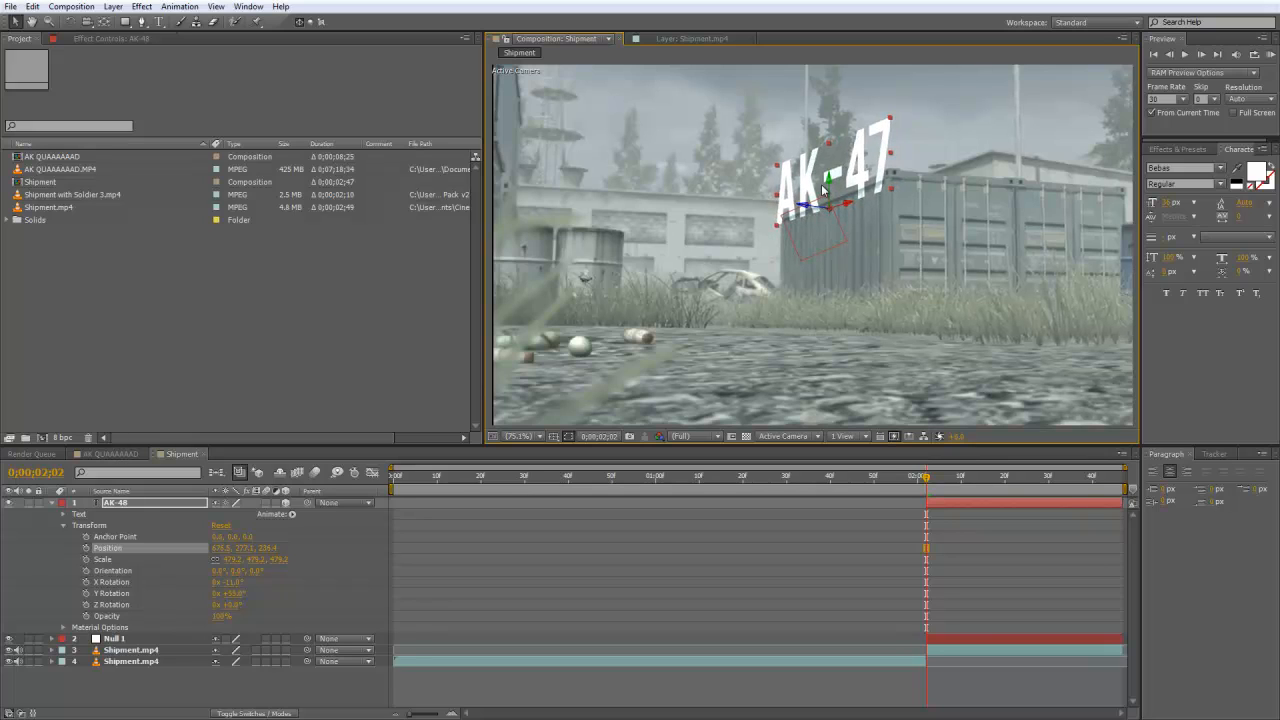
mouse_move(829, 176)
left_mouse_down()
mouse_move(829, 160)
mouse_move(822, 188)
mouse_move(868, 195)
mouse_move(790, 200)
mouse_move(972, 204)
mouse_move(861, 234)
mouse_move(834, 205)
mouse_move(832, 156)
left_mouse_up()
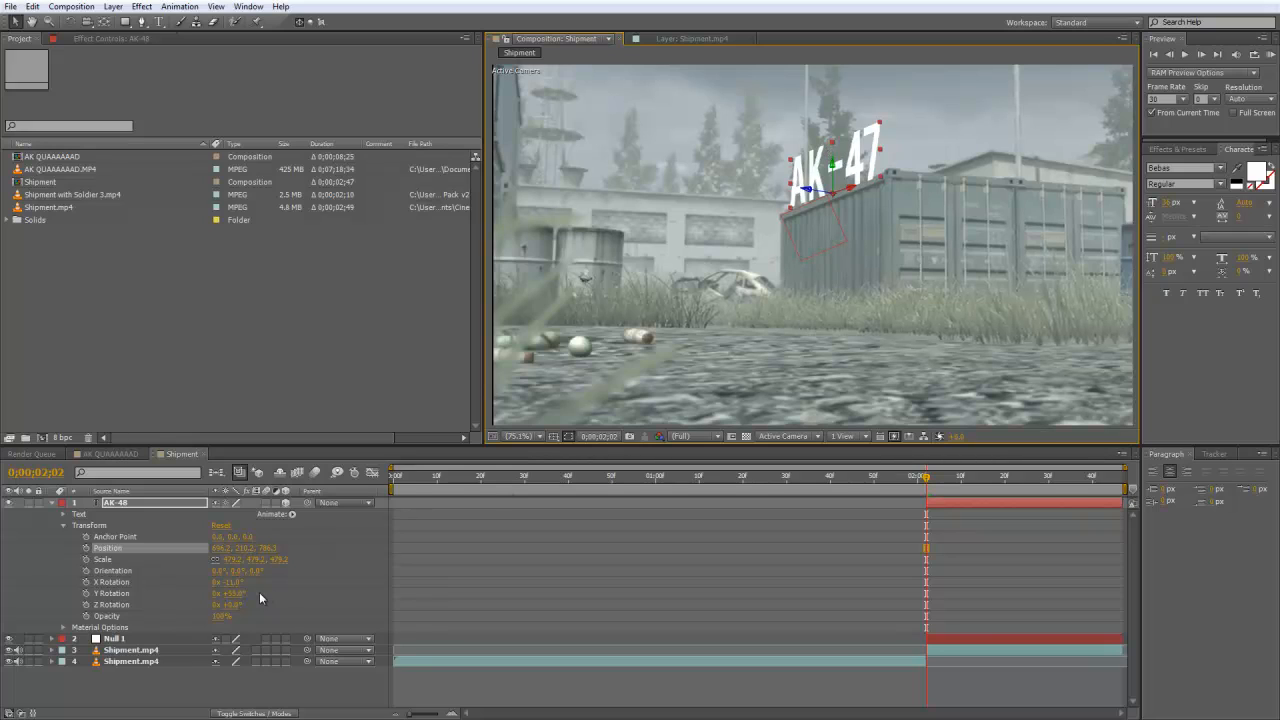
mouse_move(229, 605)
left_mouse_down()
mouse_move(248, 605)
mouse_move(232, 605)
left_mouse_up()
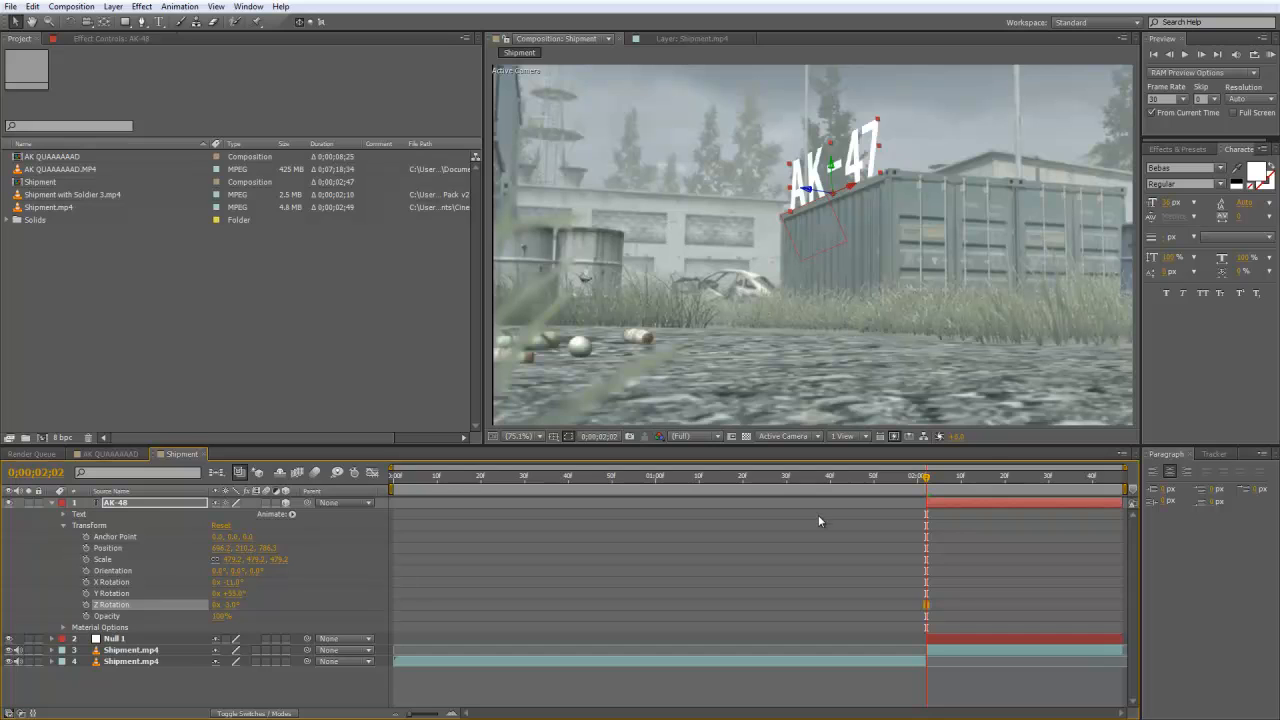
Step: Add an Outer Glow layer style to the AK-47 text layer, with the current time at 0;00;02;03
mouse_move(916, 479)
left_mouse_down()
mouse_move(1095, 476)
mouse_move(931, 480)
left_mouse_up()
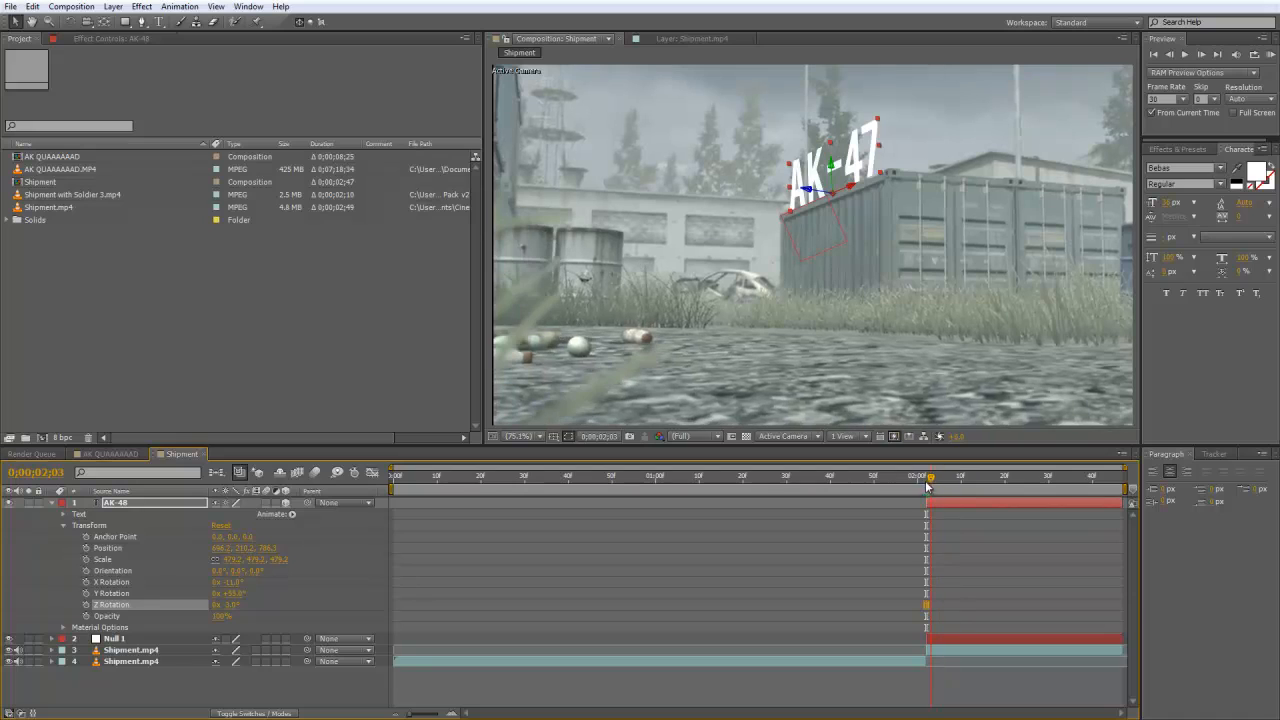
right_click(144, 510)
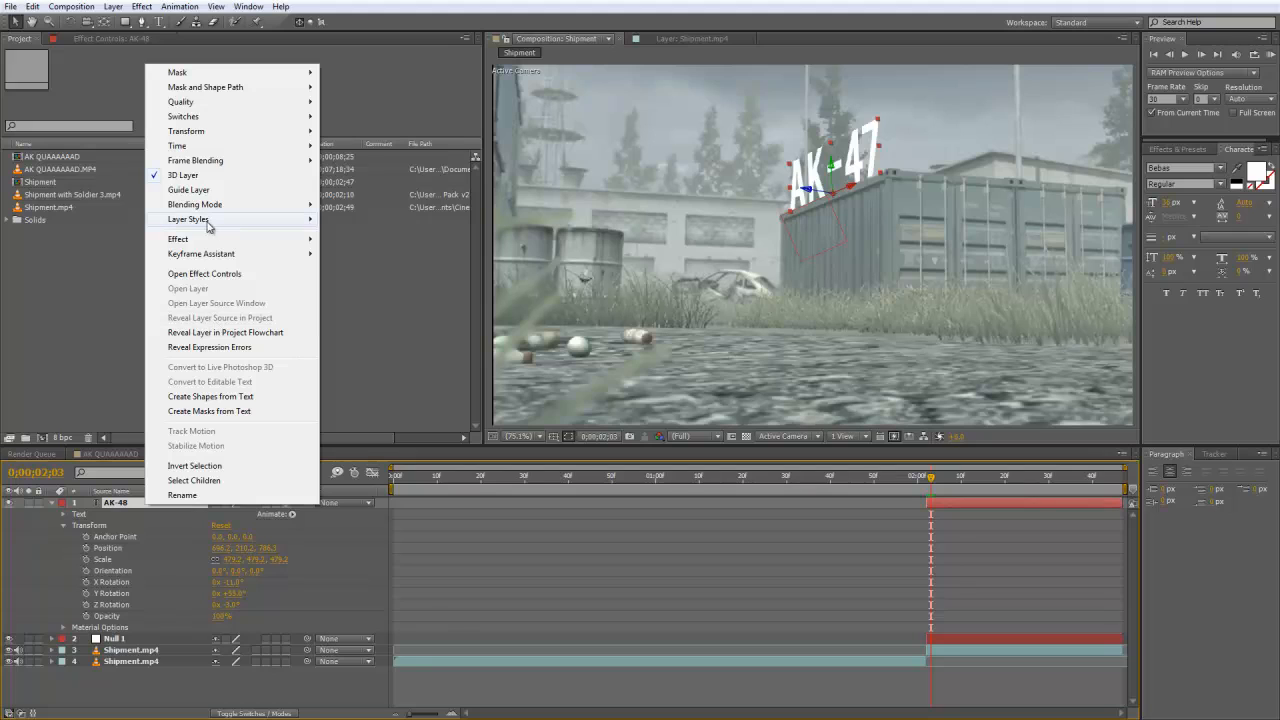
mouse_move(229, 219)
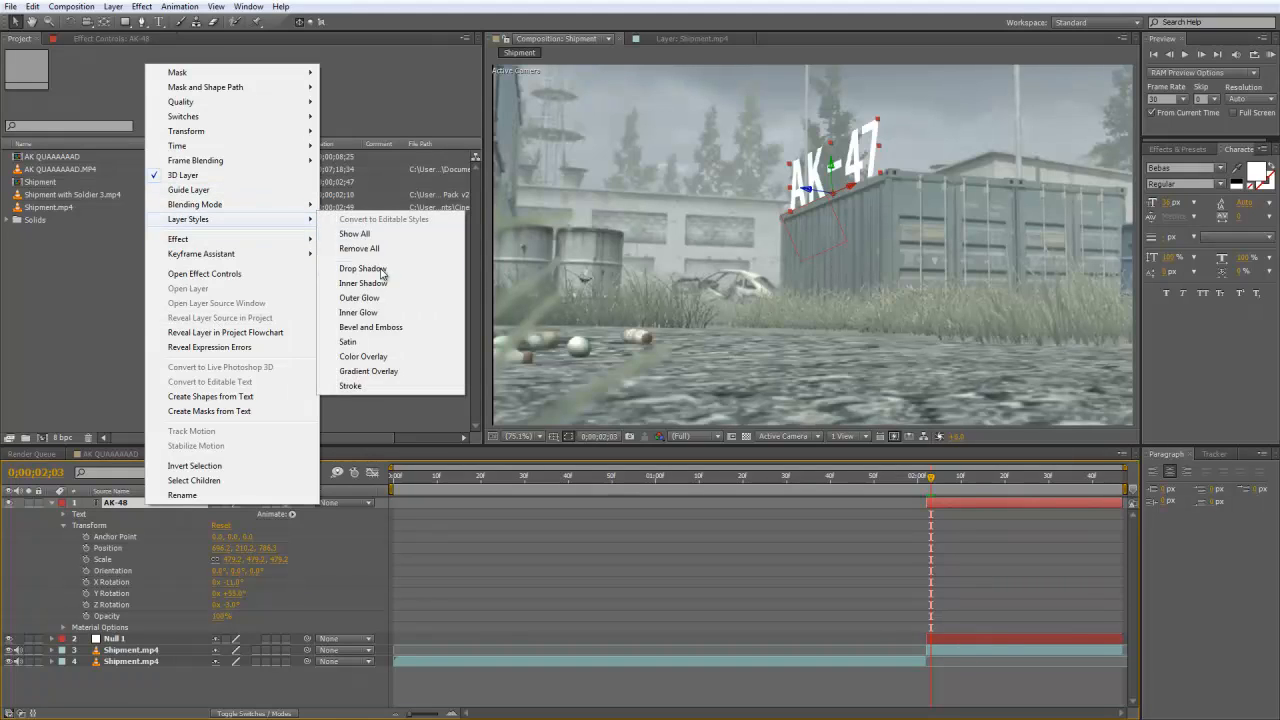
left_click(392, 299)
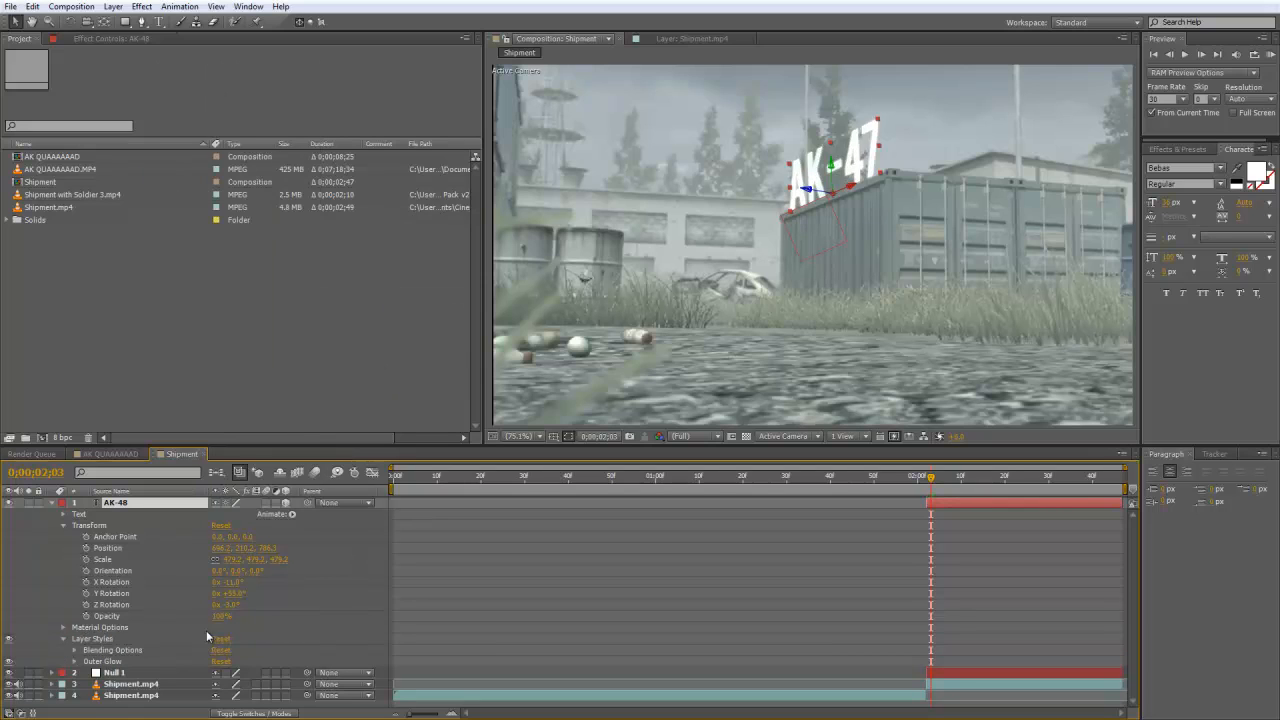
Step: Set the text's Outer Glow color to white and adjust the glow size
left_click(75, 661)
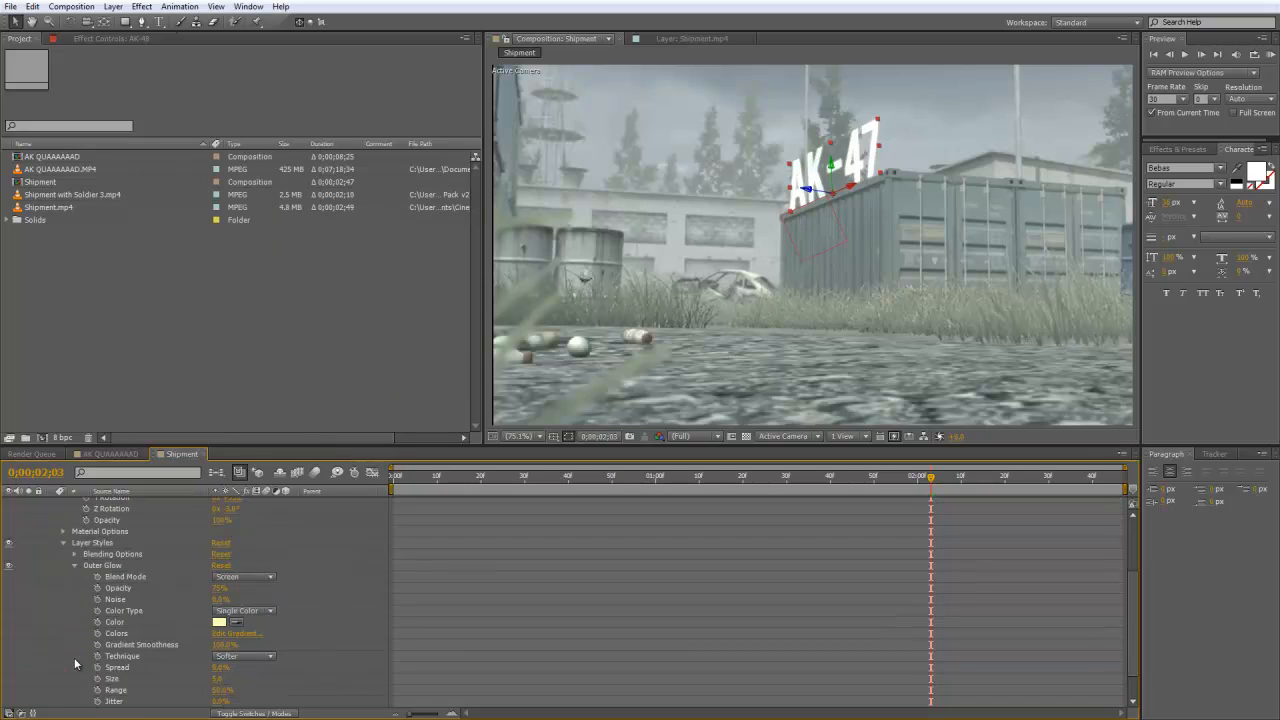
left_click(219, 622)
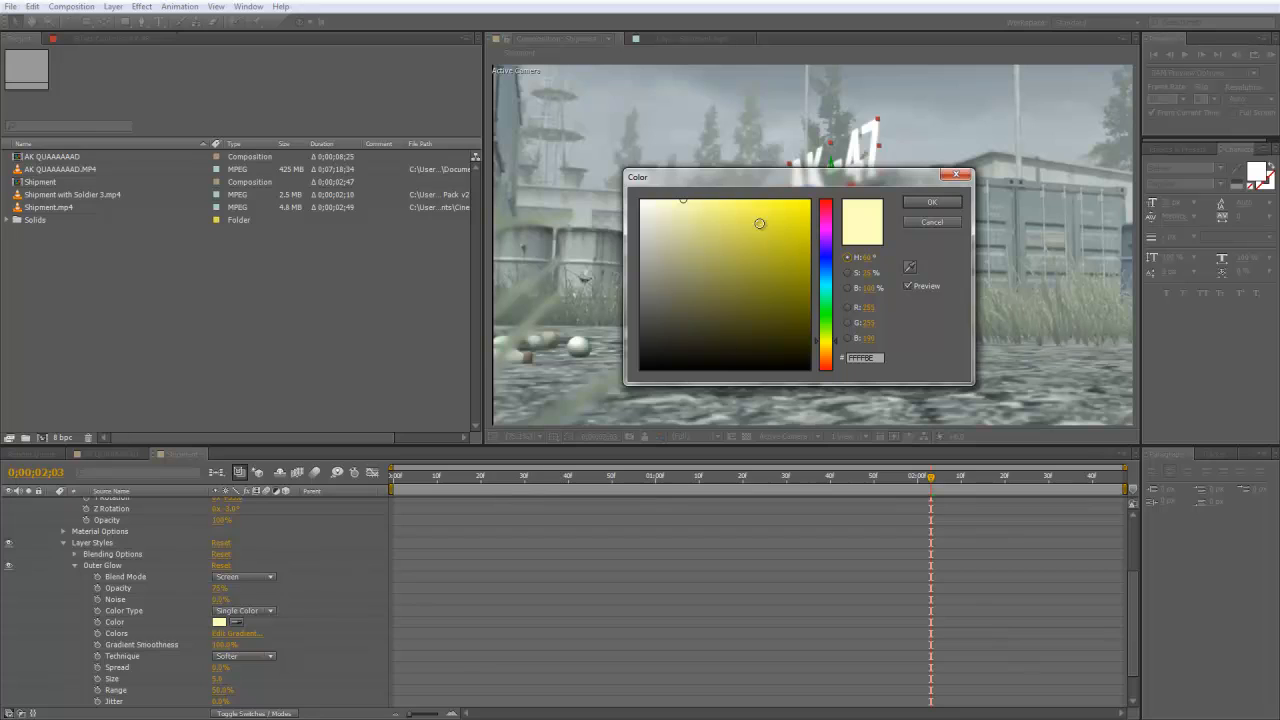
left_click_drag(760, 217, 589, 180)
left_click(931, 203)
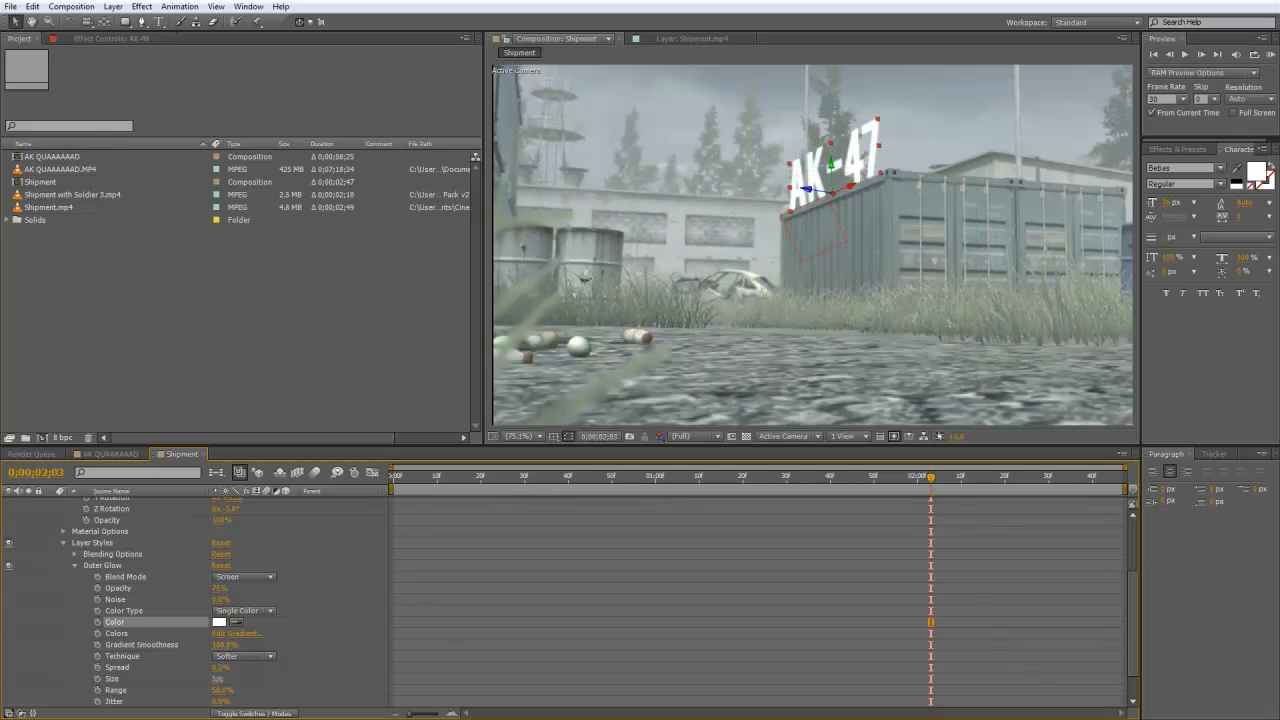
mouse_move(217, 679)
left_mouse_down()
mouse_move(236, 680)
mouse_move(222, 680)
left_mouse_up()
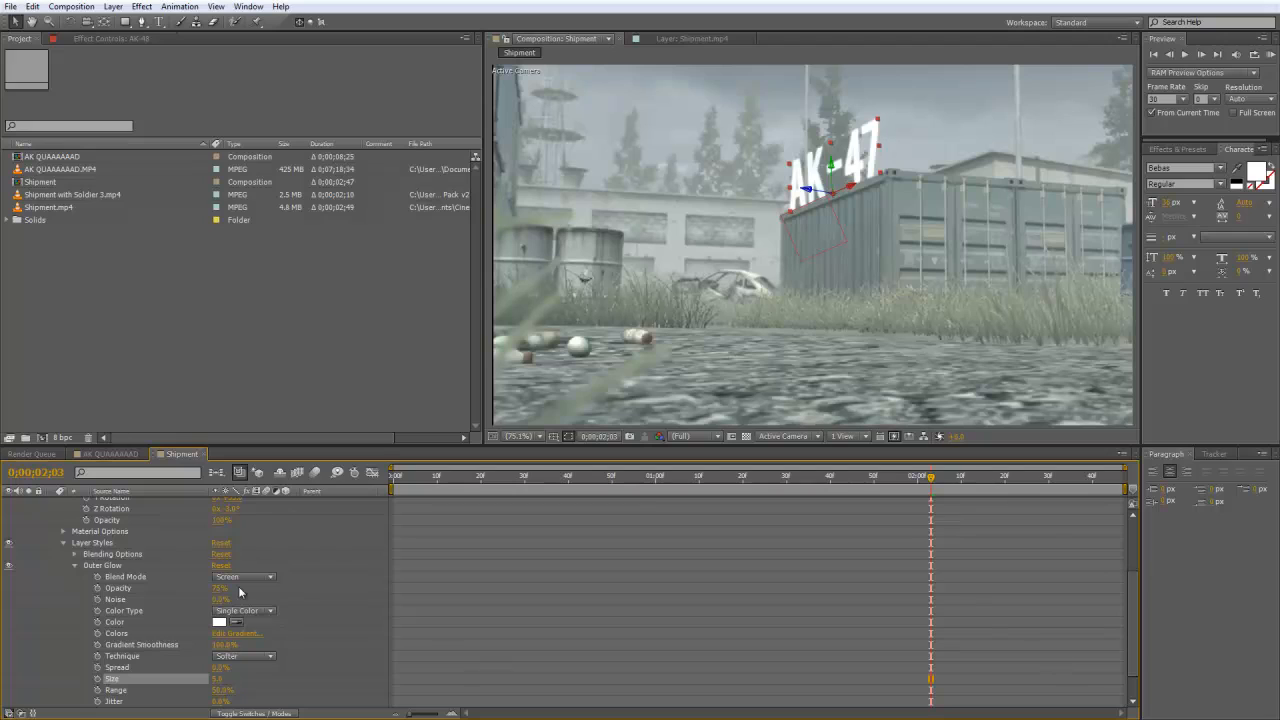
Step: Collapse the text layer's properties, parent the layer to Null 1, and return the current time to 0;00;02;02
left_click(64, 542)
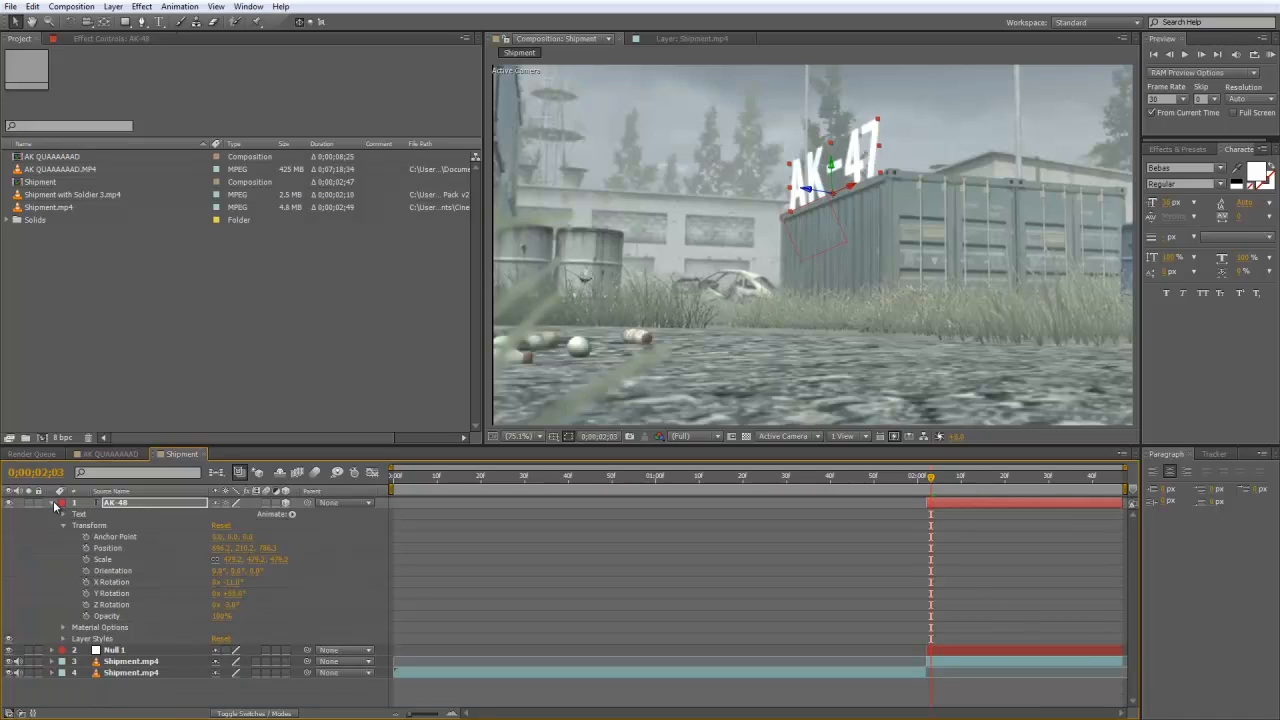
left_click(54, 503)
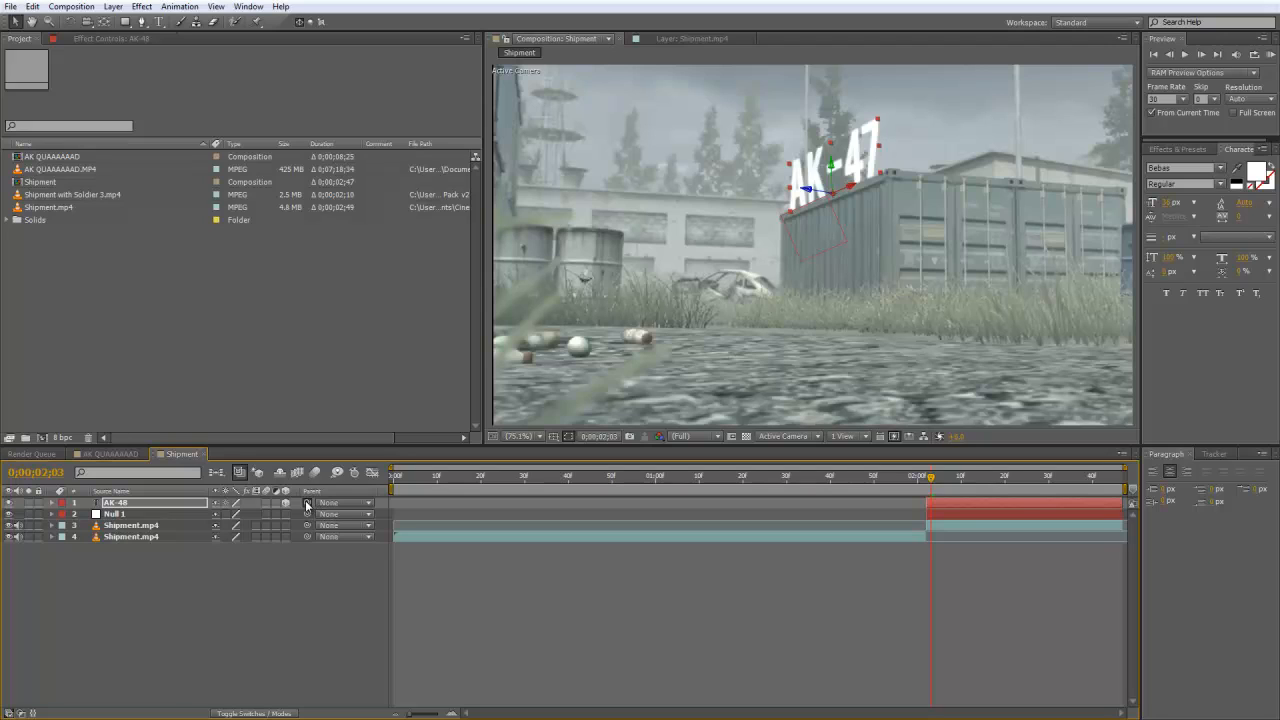
left_click_drag(307, 504, 157, 512)
mouse_move(930, 482)
left_mouse_down()
mouse_move(1094, 487)
mouse_move(925, 485)
left_mouse_up()
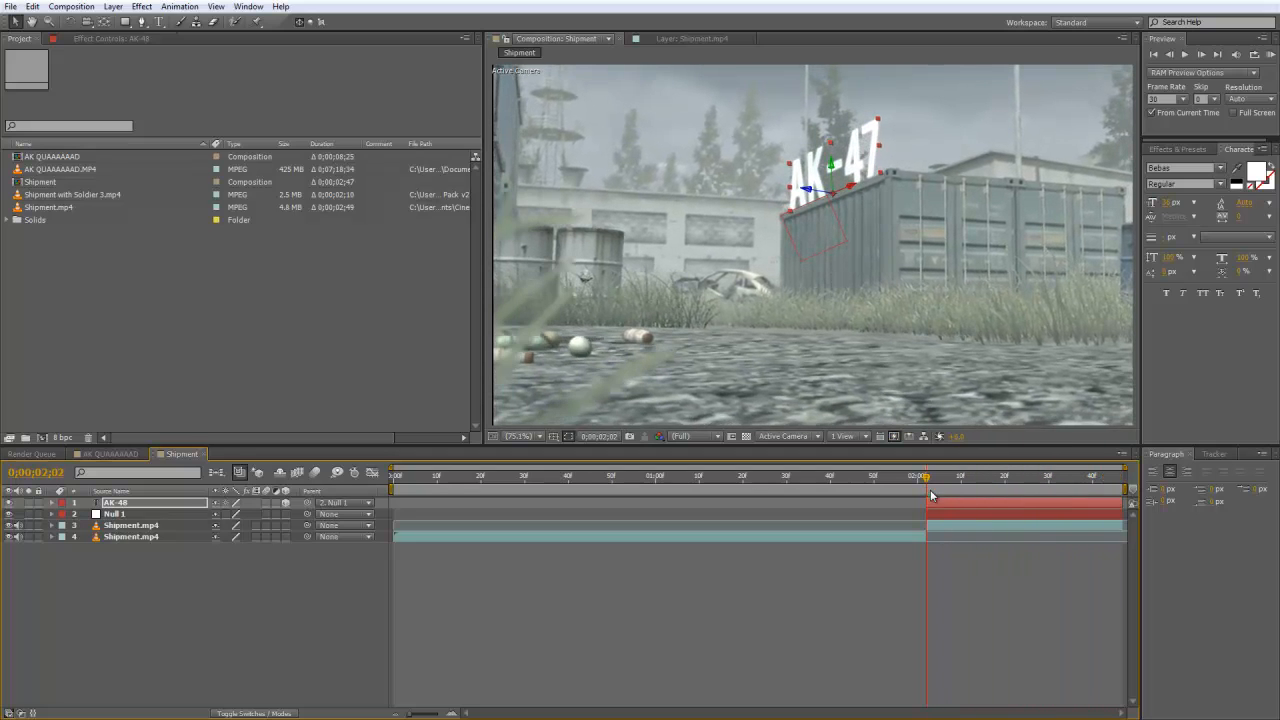
Step: Duplicate the AK-47 text layer and change the copy's text to QUAD
left_click(934, 508)
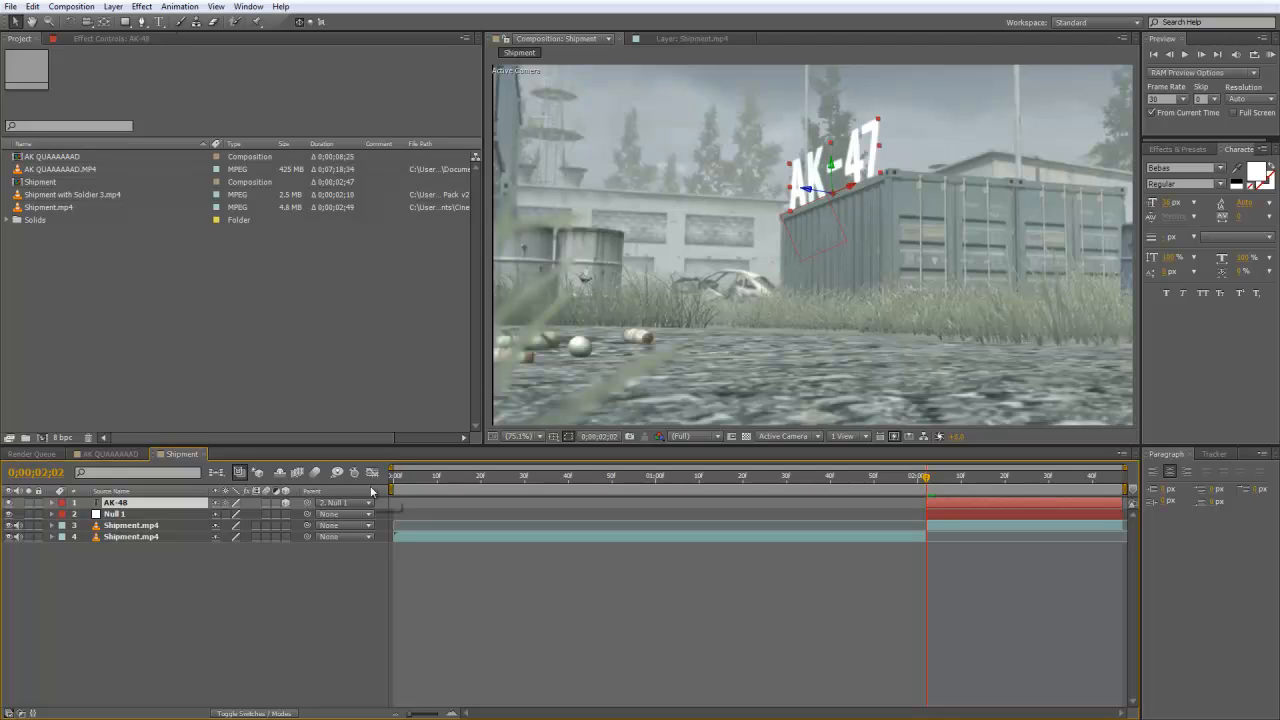
key("ctrl+d")
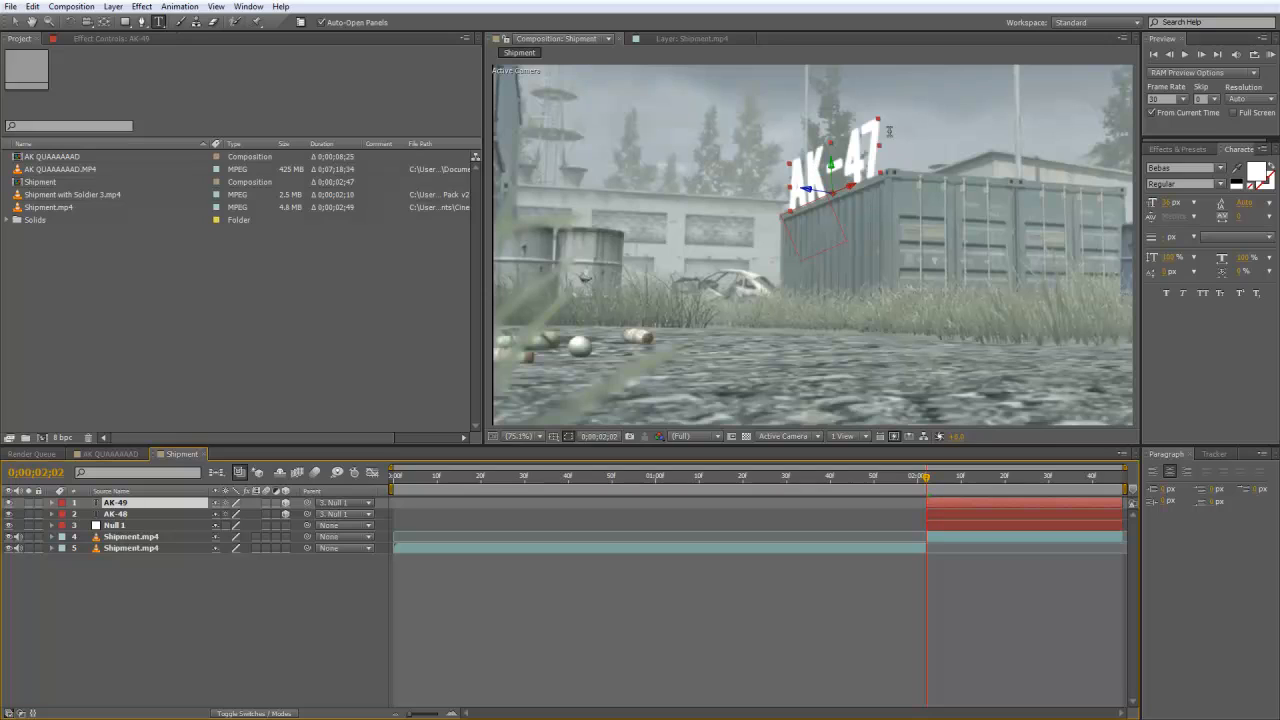
left_click_drag(877, 140, 745, 174)
key("BackSpace")
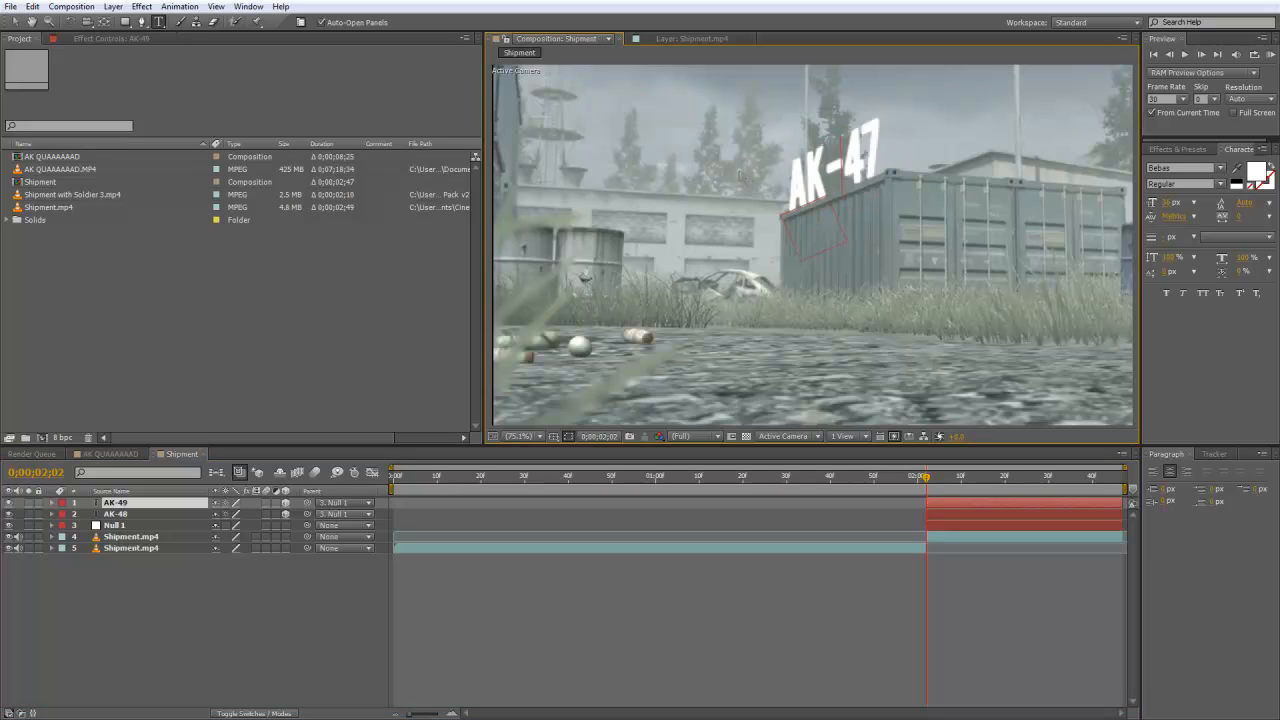
type("QUAD")
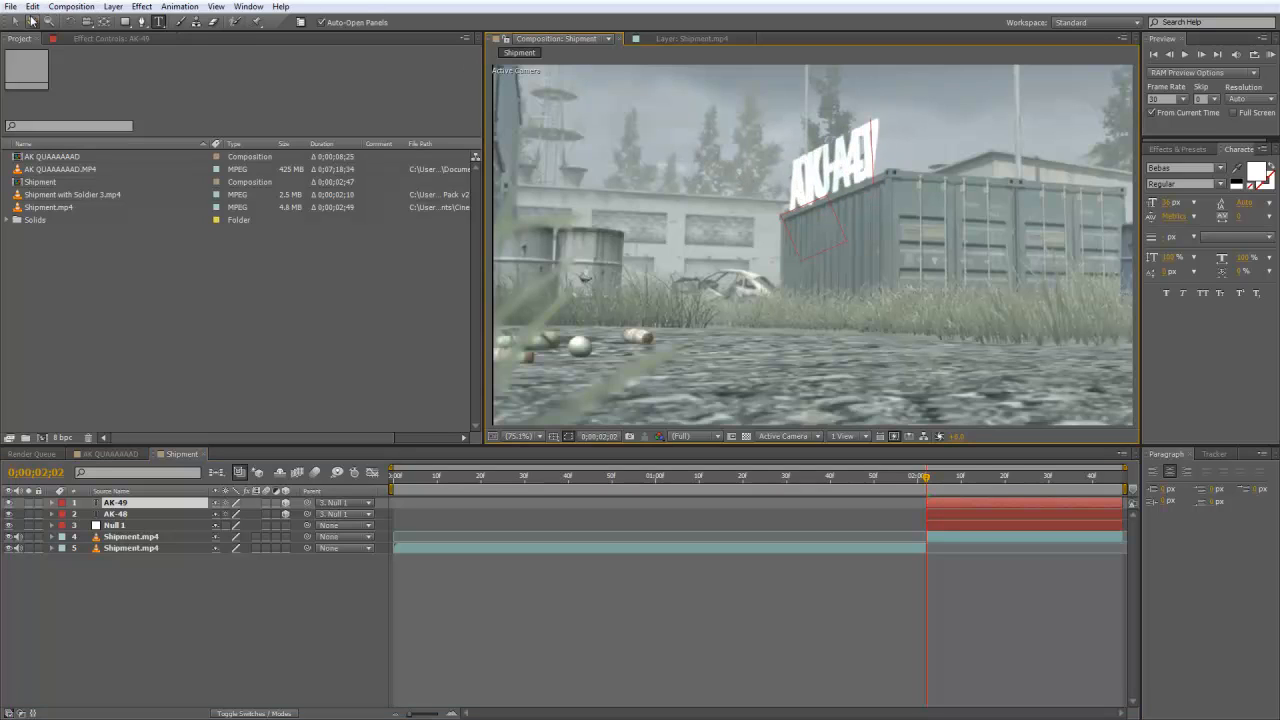
left_click(14, 21)
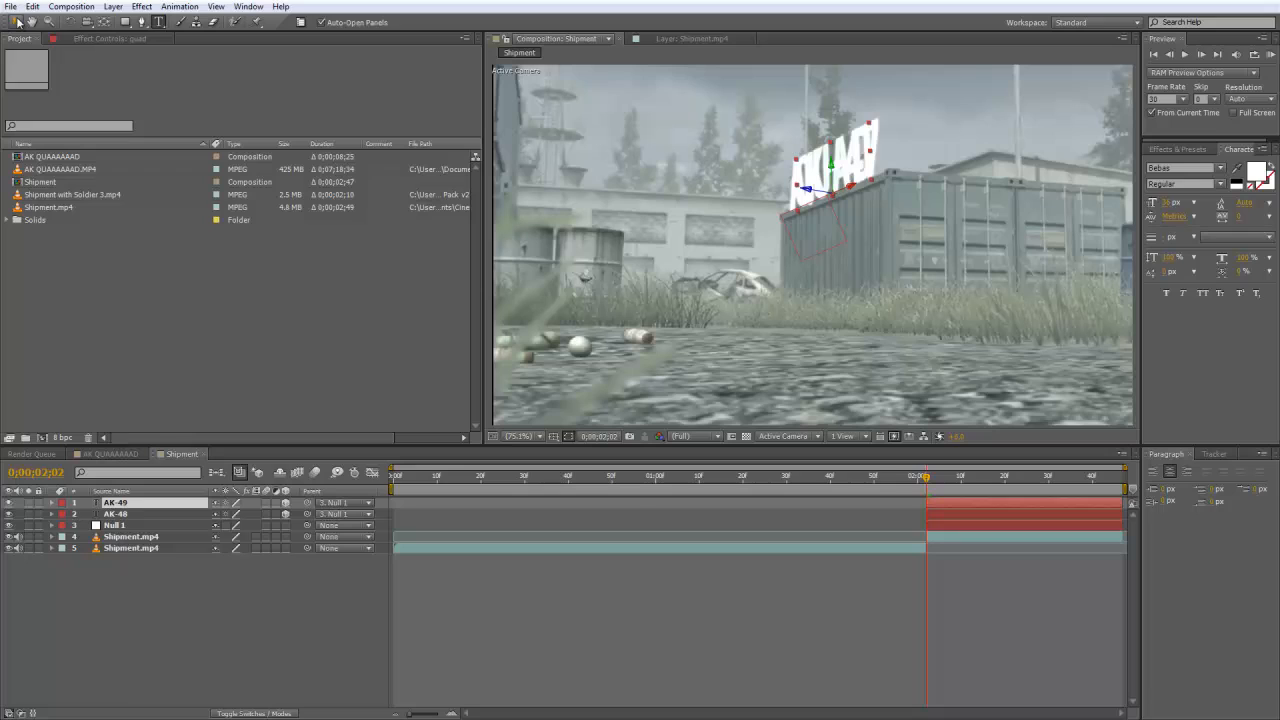
Step: Expand the QUAD layer's transform properties and adjust its Y rotation to face along the container's long side
left_click(52, 503)
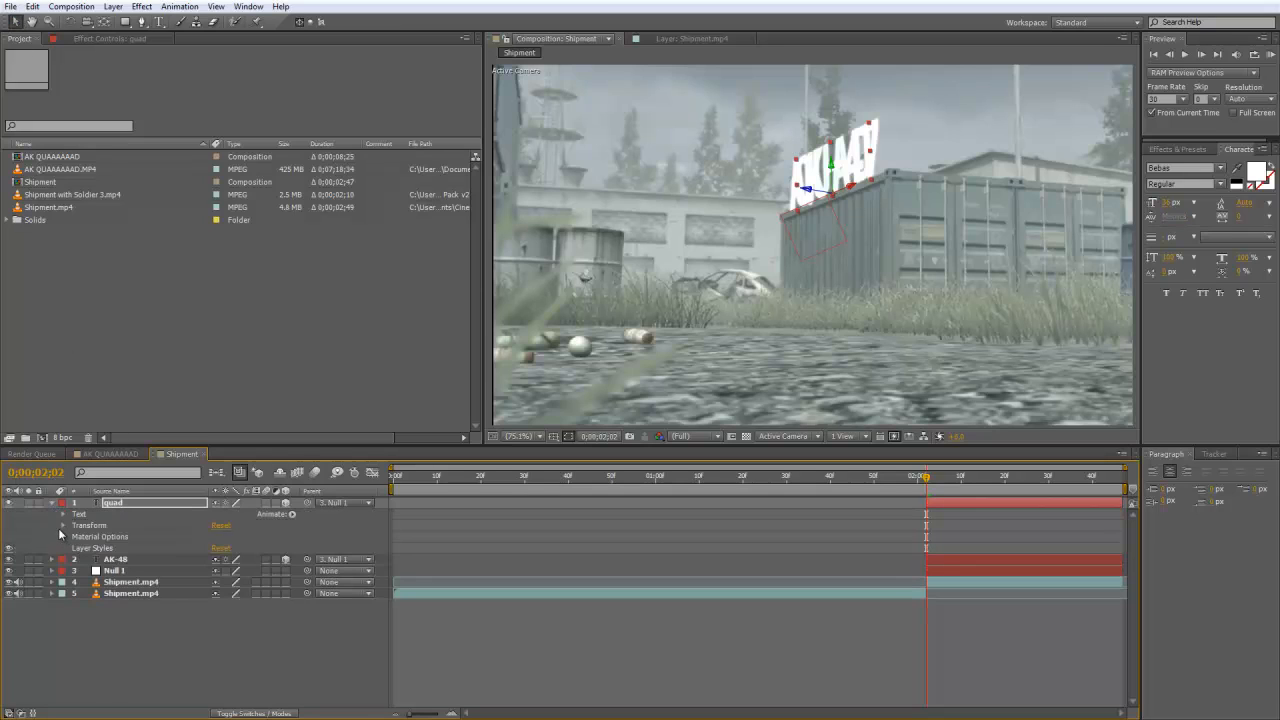
left_click(62, 525)
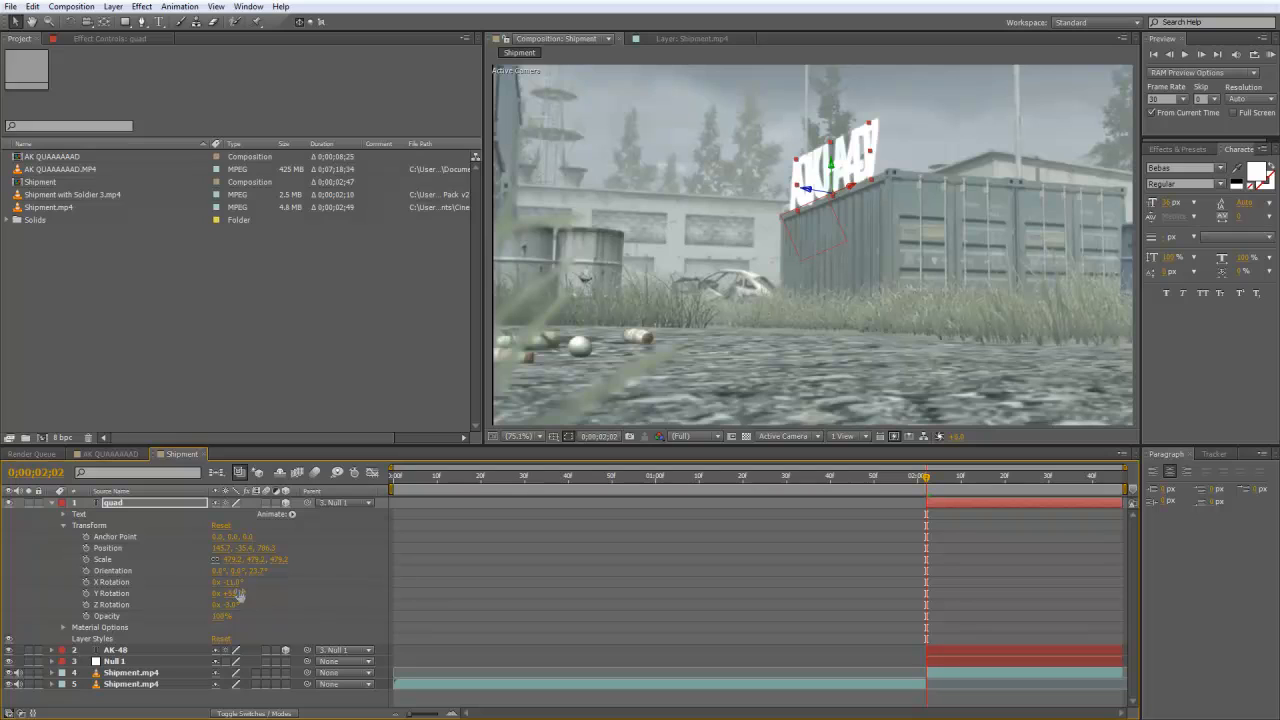
left_click_drag(237, 593, 197, 601)
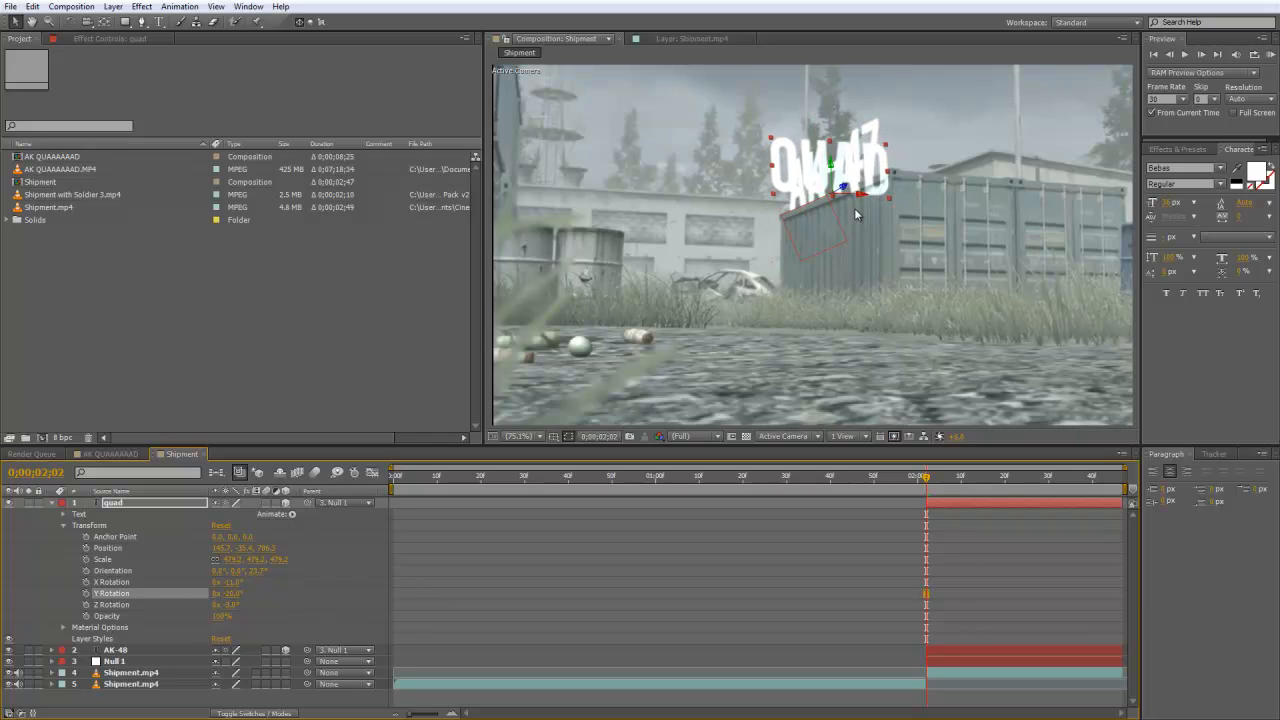
Step: Enlarge the QUAD text and align it on the top edge of the container's long side, fine-tuning its Z rotation
left_click_drag(850, 188, 1025, 177)
left_click_drag(1048, 127, 1117, 105)
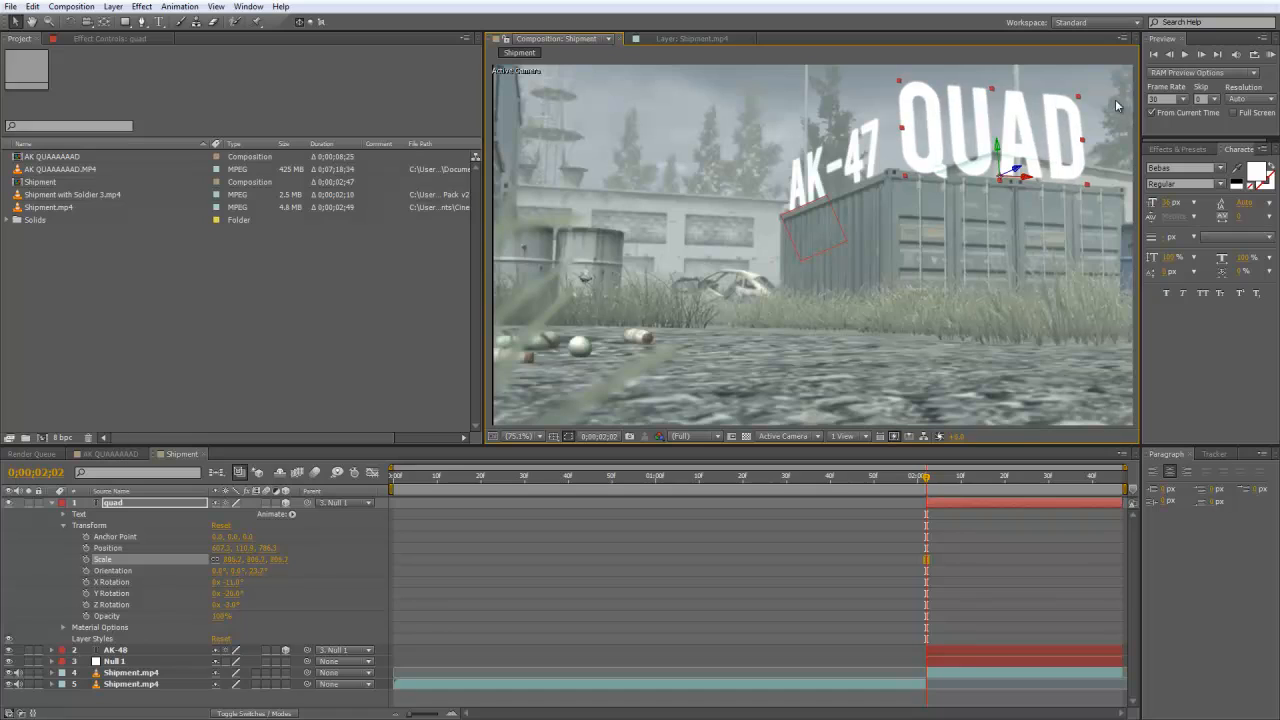
left_click_drag(1002, 148, 1004, 154)
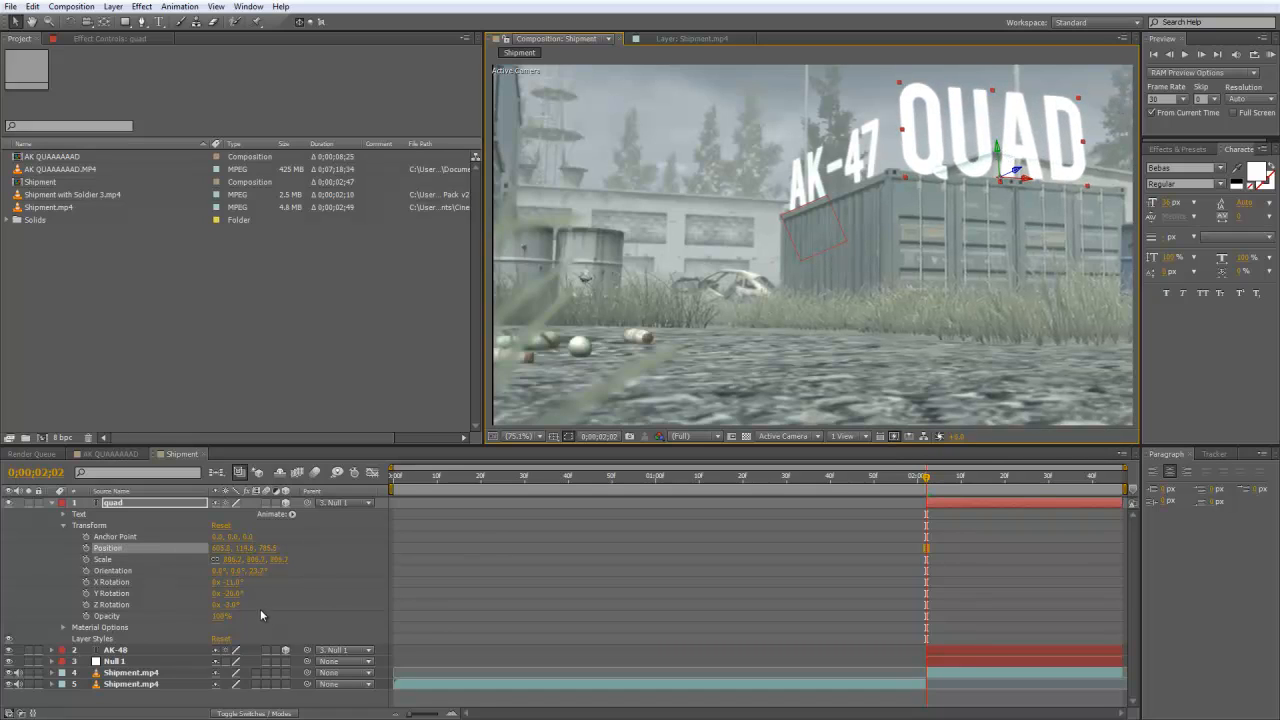
left_click_drag(228, 605, 234, 605)
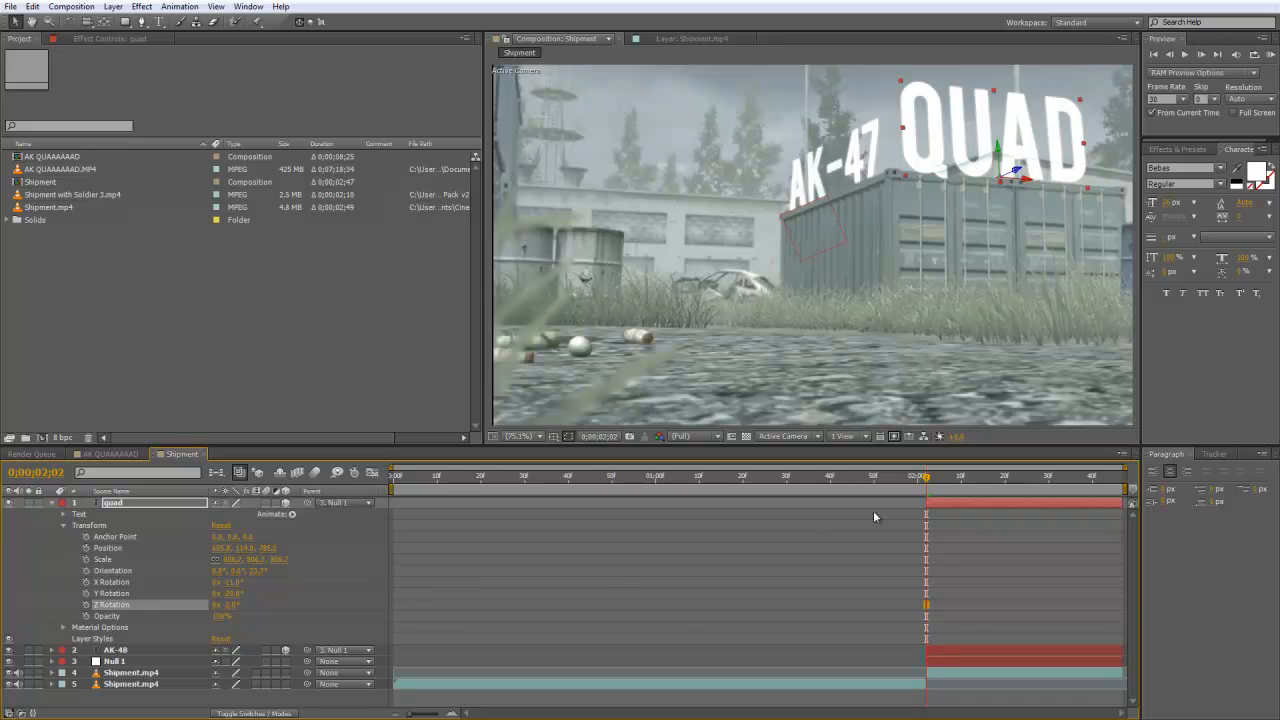
mouse_move(1005, 160)
left_mouse_down()
mouse_move(1005, 144)
mouse_move(1015, 168)
mouse_move(985, 179)
mouse_move(967, 218)
mouse_move(990, 175)
left_mouse_up()
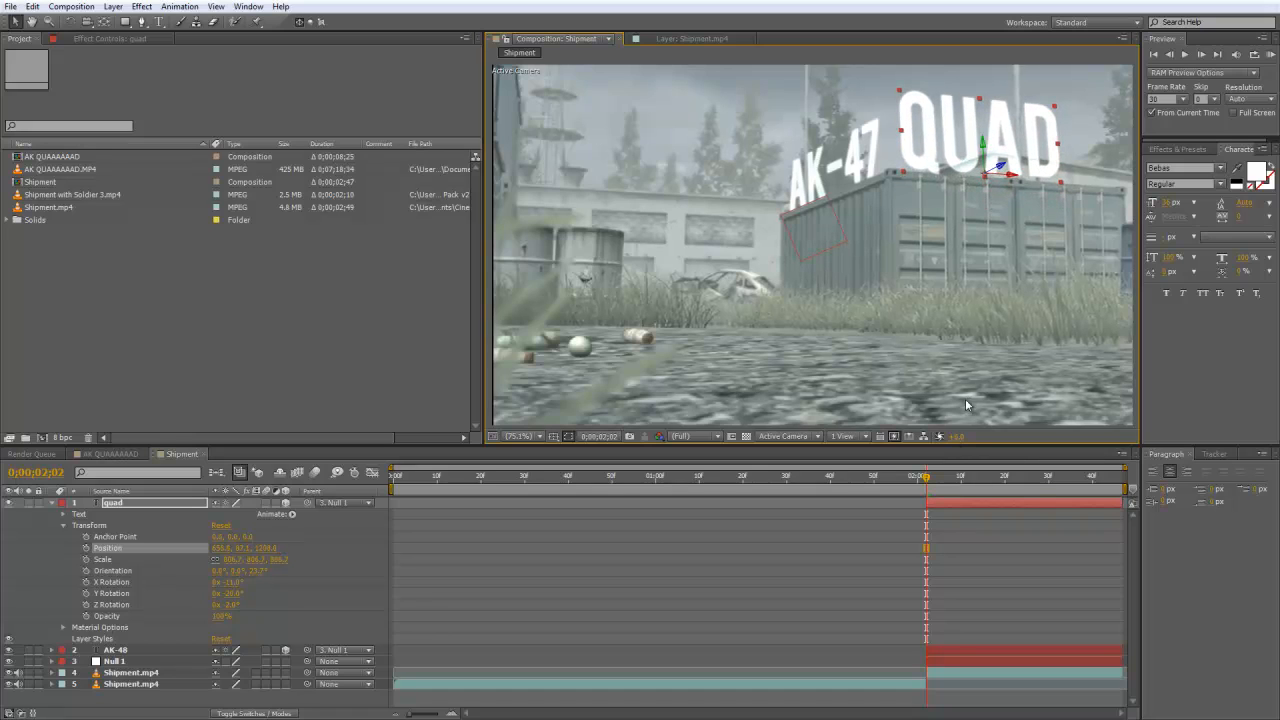
Step: Play back the shot from 0;00;02;02 to check how both texts follow the container
mouse_move(927, 478)
left_mouse_down()
mouse_move(1083, 474)
mouse_move(927, 477)
left_mouse_up()
key("space")
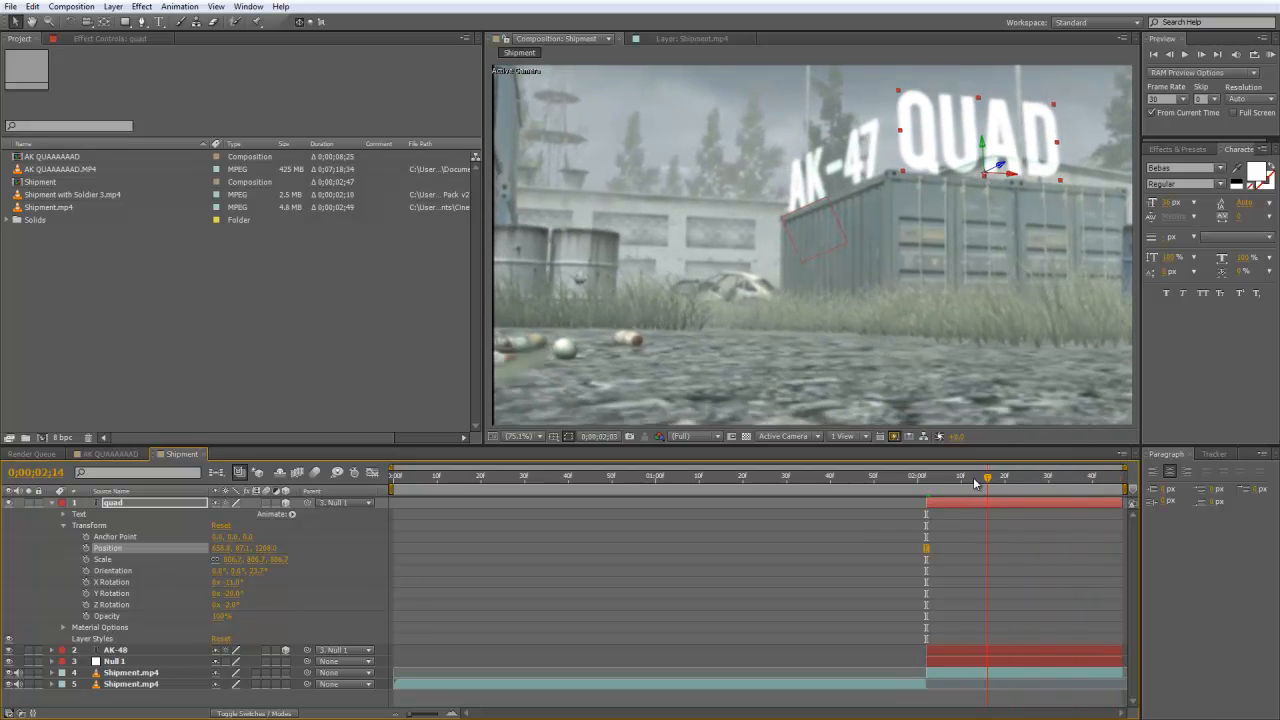
left_click_drag(1127, 482, 973, 495)
Step: Delete the QUAD text layer
left_click(124, 502)
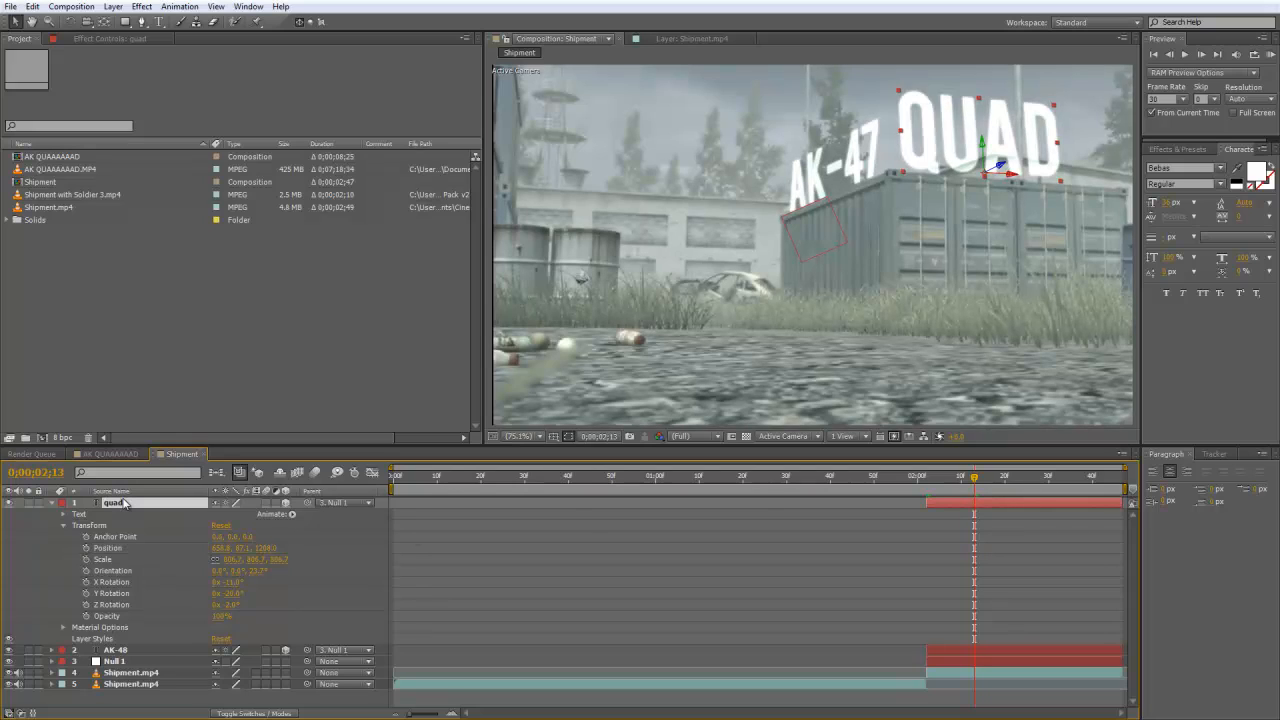
key("Return")
key("Delete")
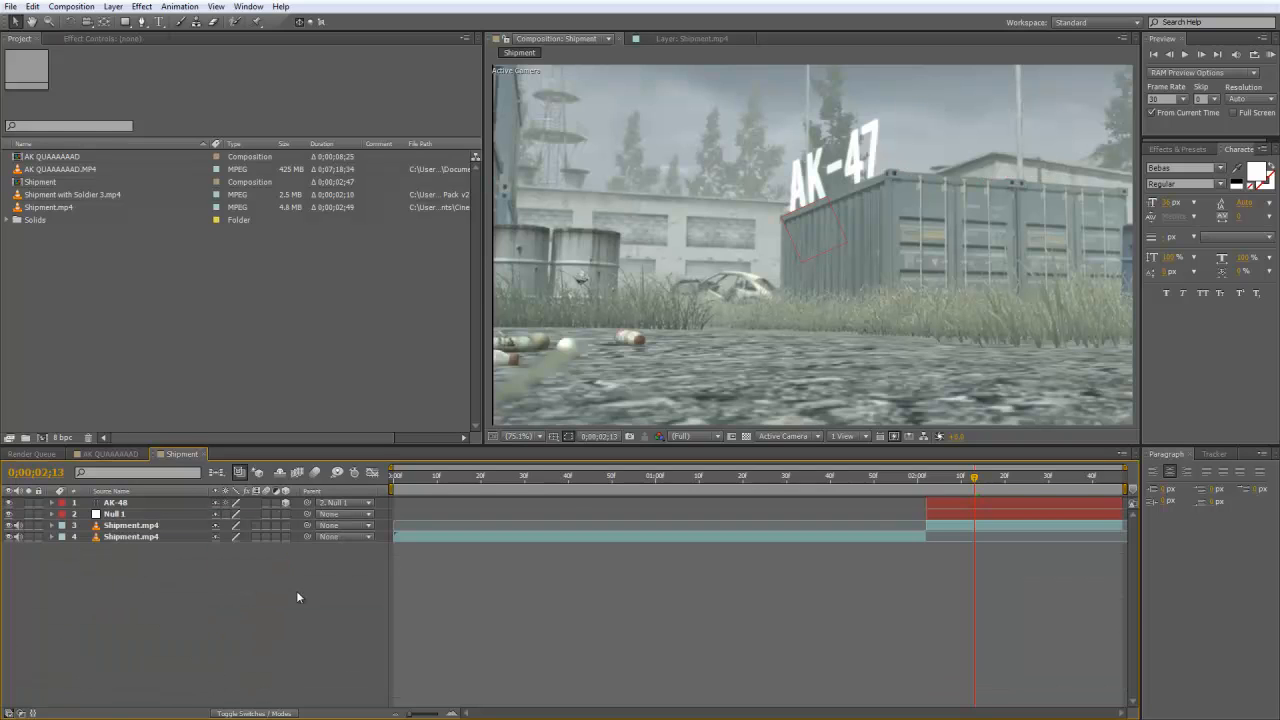
Step: Preview the tracked AK-47 text on its own and return the current time to 0;00;02;02
left_click(938, 478)
key("space")
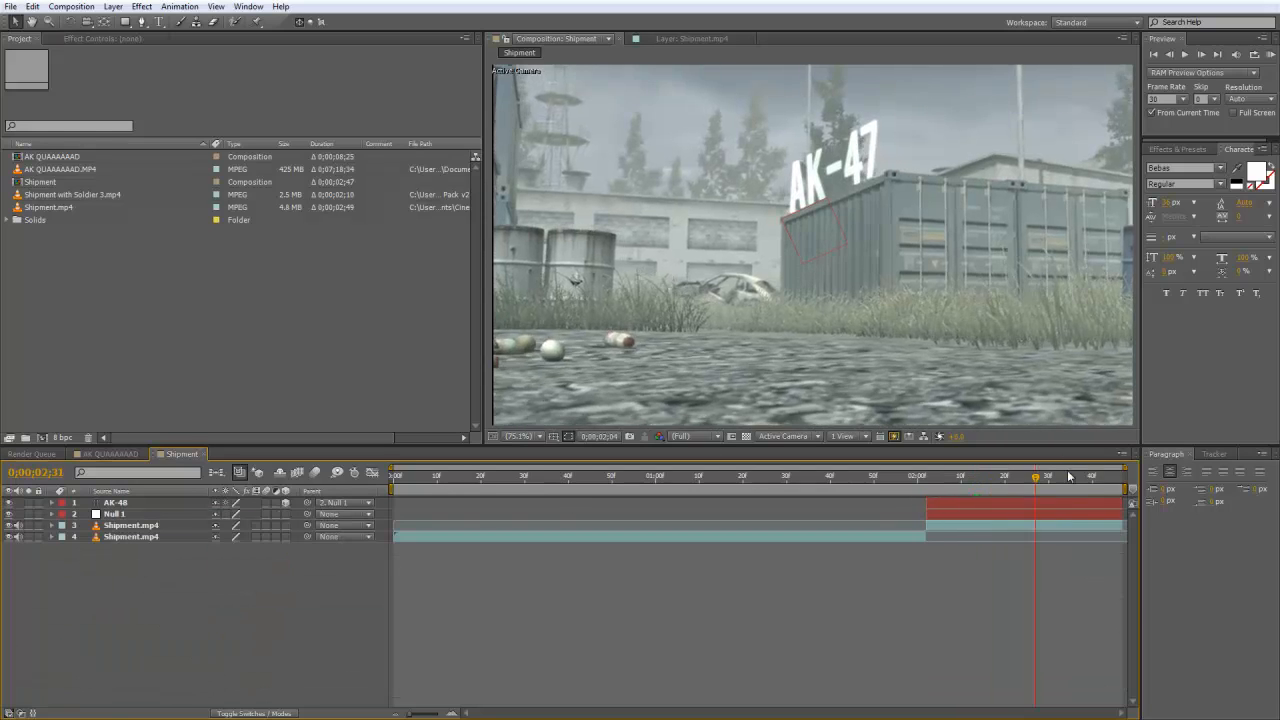
left_click_drag(900, 499, 927, 491)
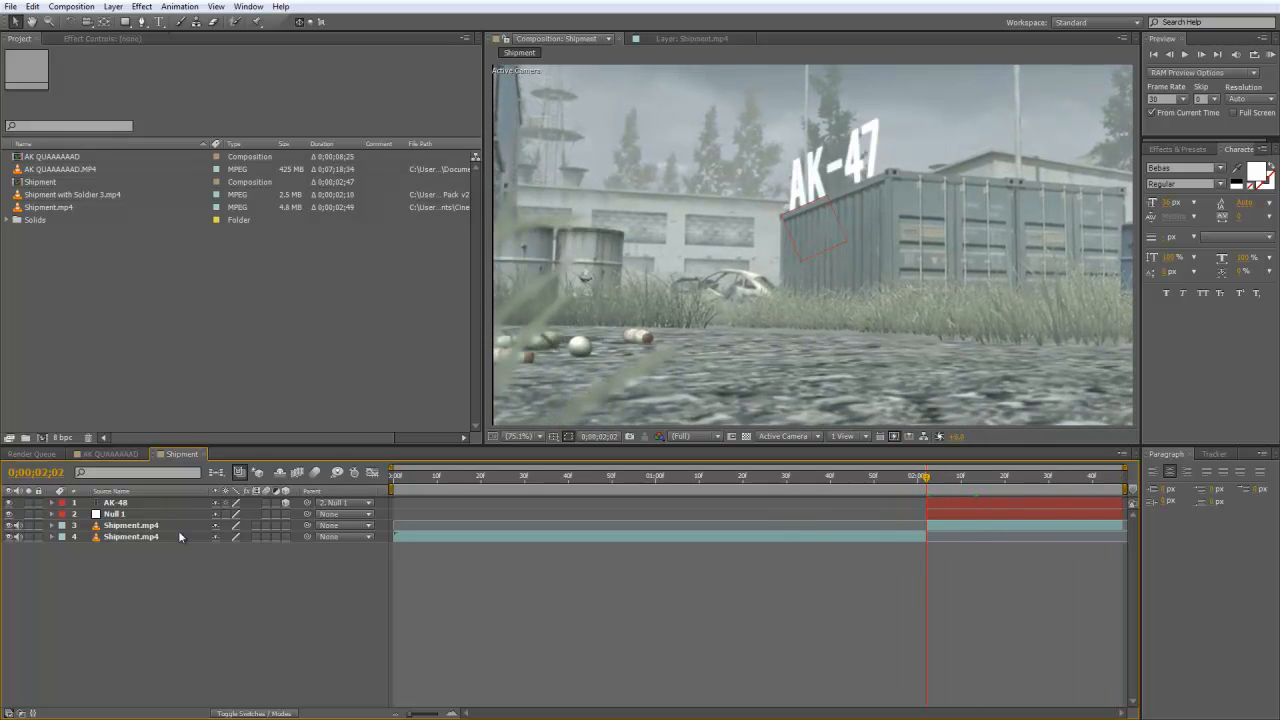
Step: Apply the Video Copilot Twitch effect to the AK-47 text layer
left_click(112, 503)
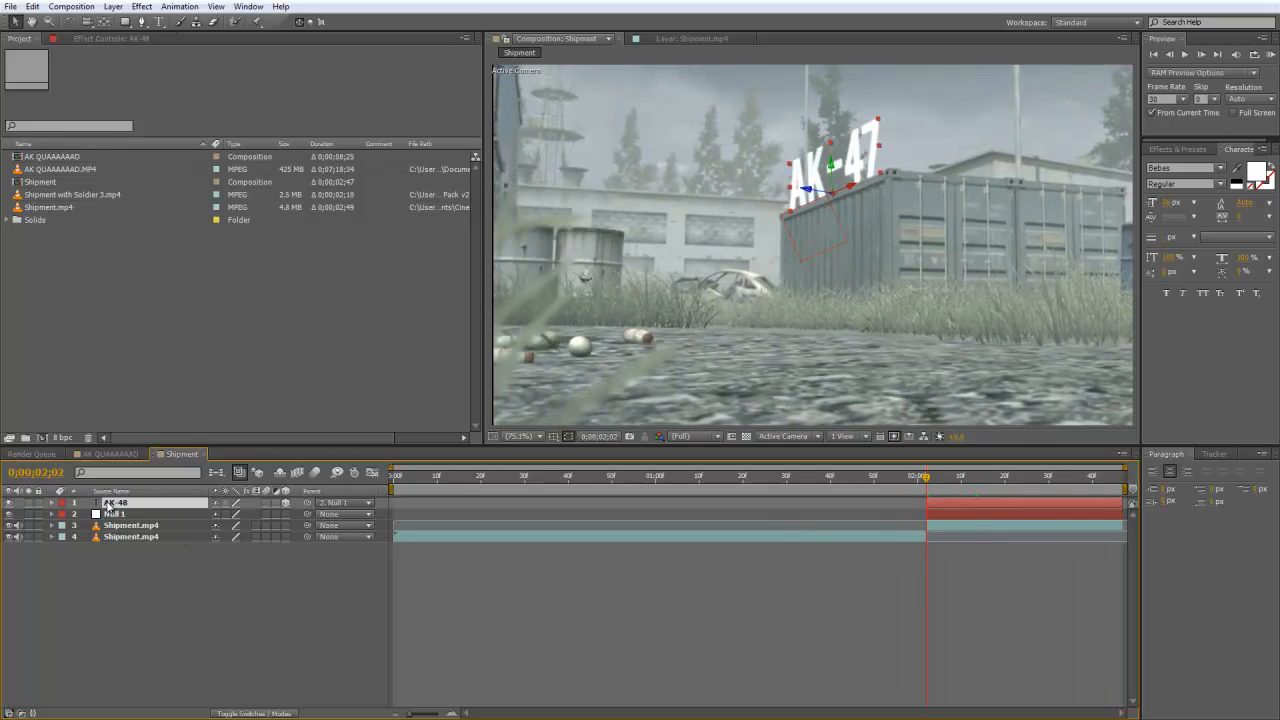
left_click(1177, 149)
scroll(1274, 230, "down", 2)
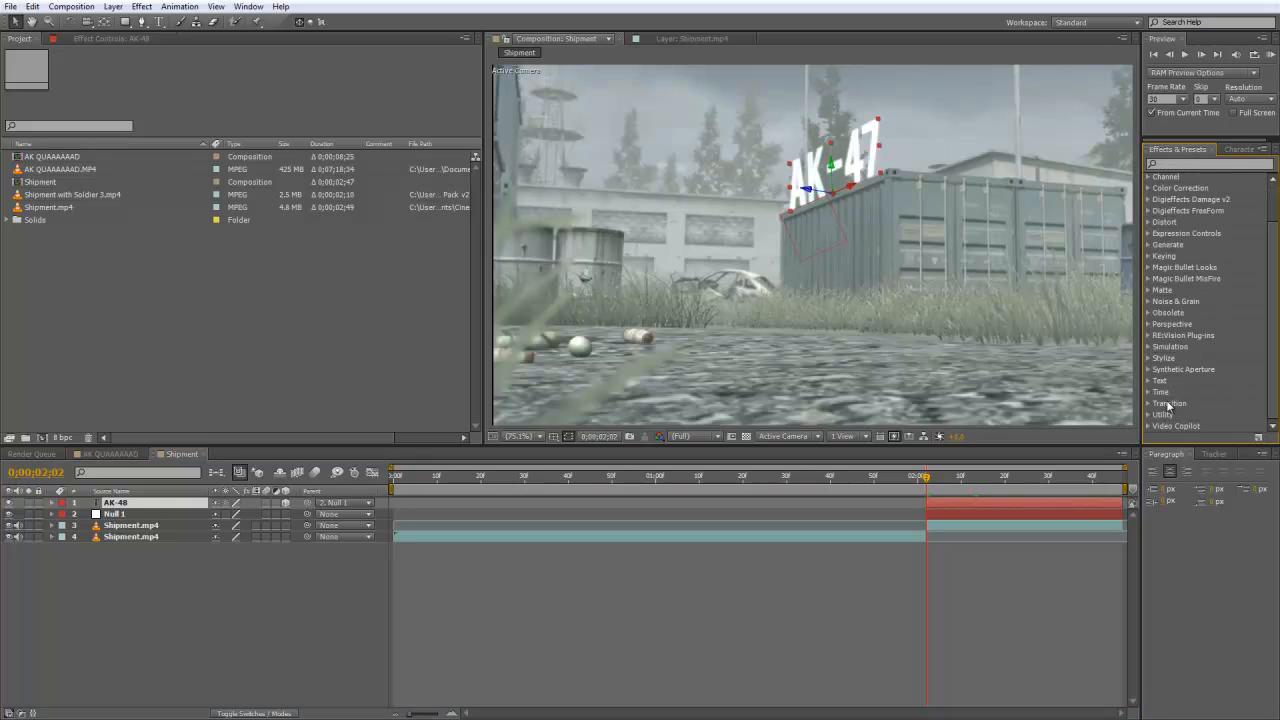
left_click(1149, 427)
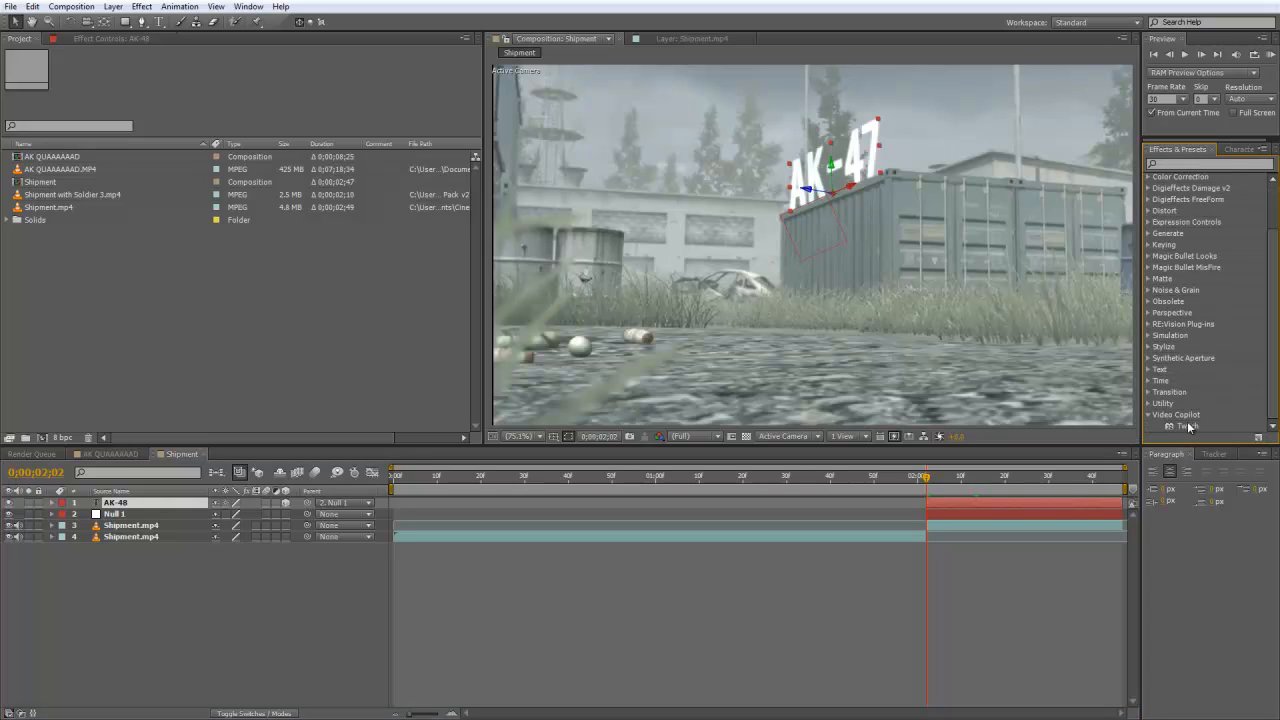
left_click(1187, 427)
left_click_drag(1187, 428, 1066, 503)
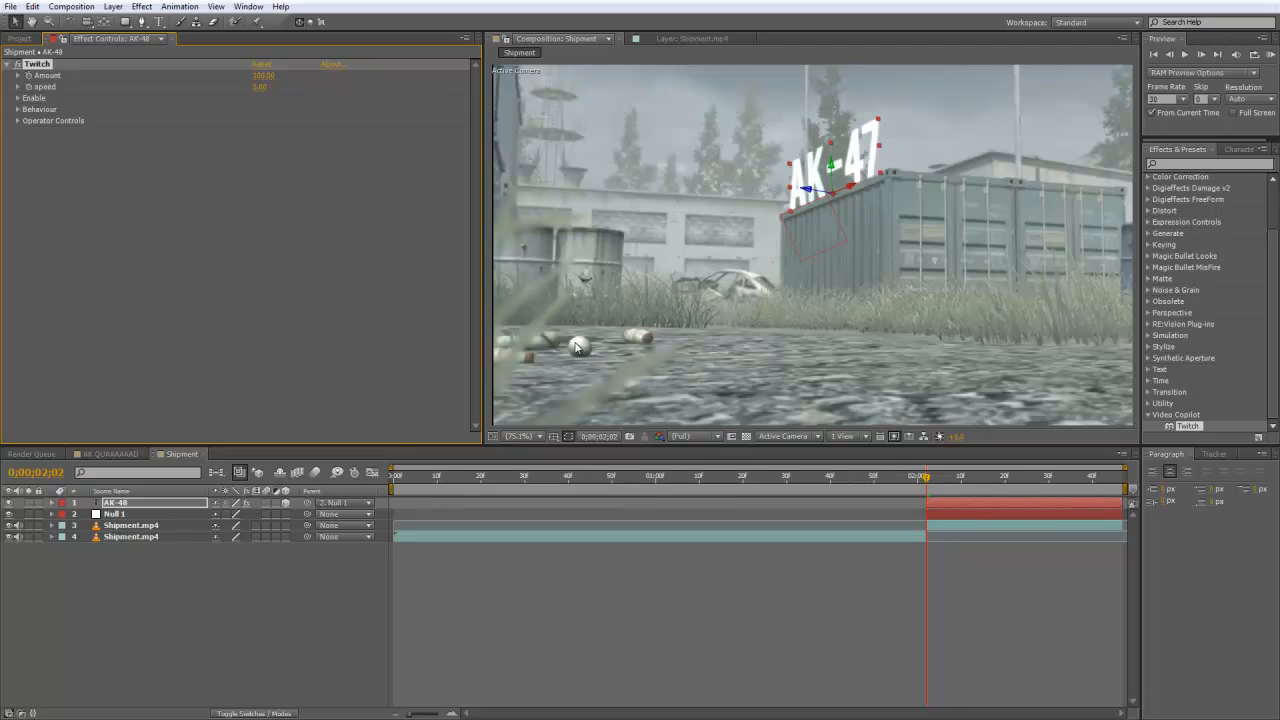
Step: Enable Twitch's Blur and Light operators and expand the operator controls for Blur
left_click(17, 98)
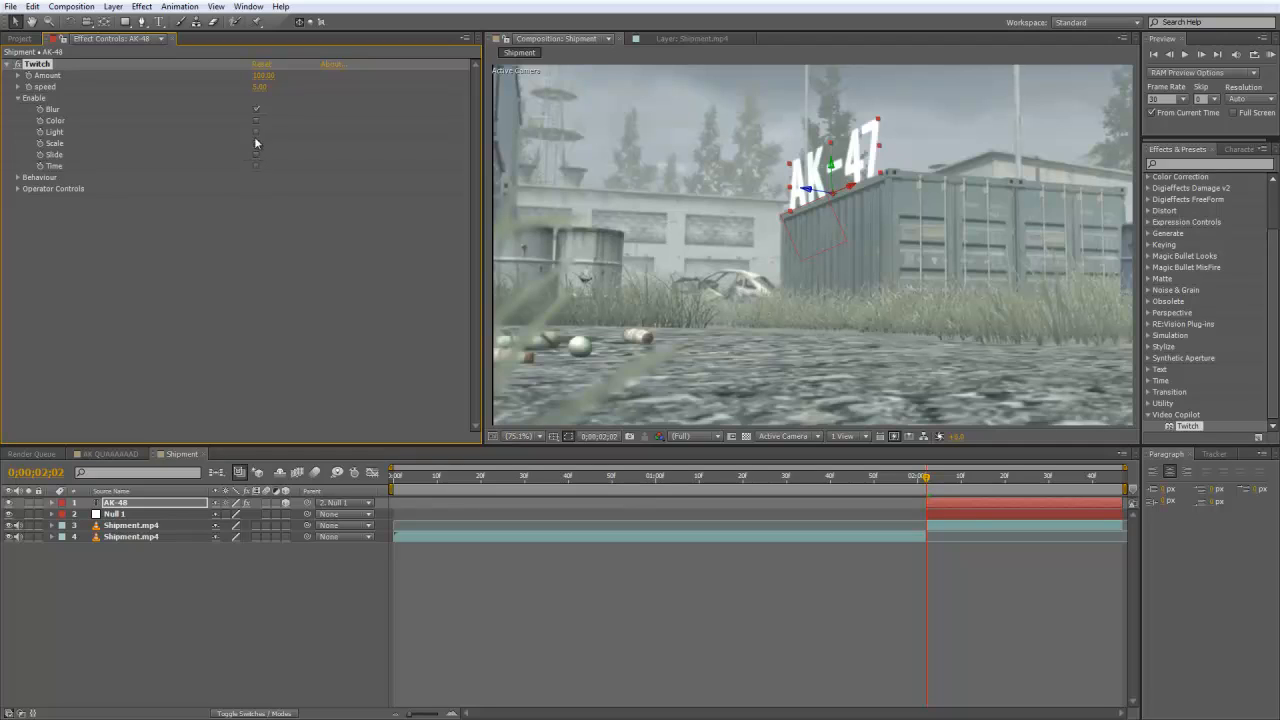
left_click(18, 98)
left_click(18, 121)
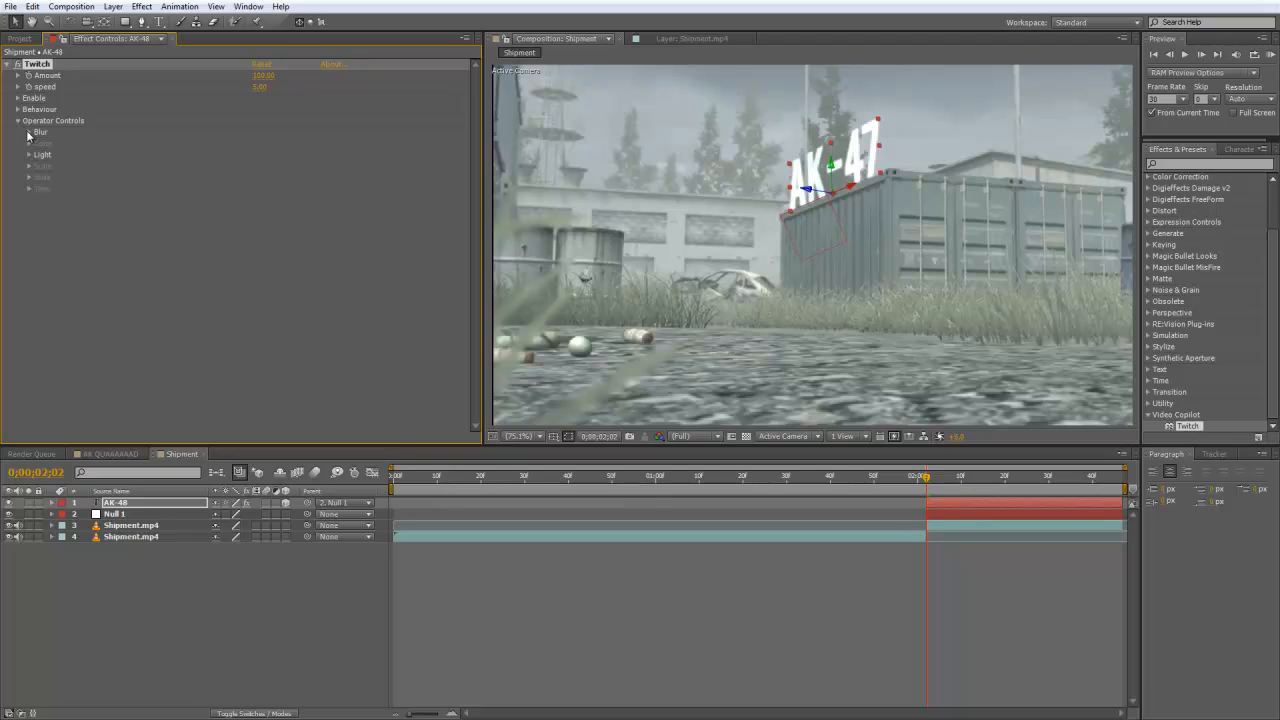
left_click(34, 132)
left_click(28, 133)
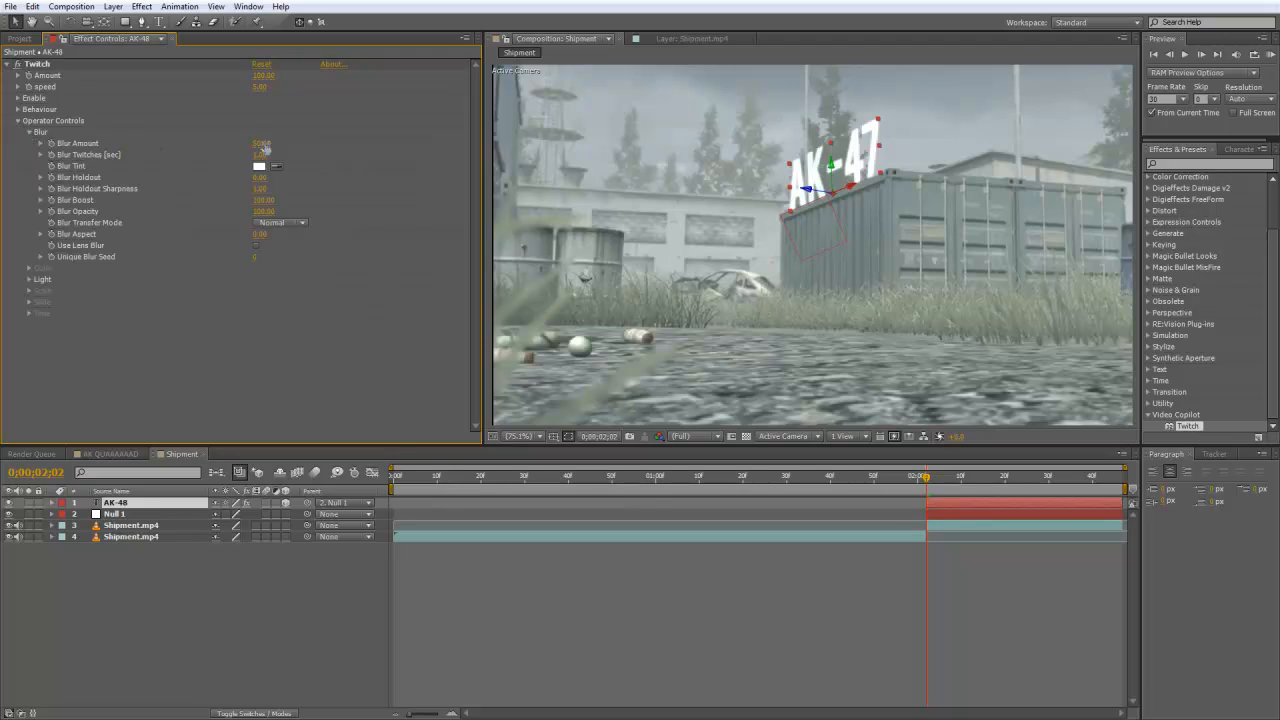
Step: Set Twitch's Blur Amount to 67 and turn on Use Lens Blur for the AK-47 text
left_click_drag(262, 143, 270, 143)
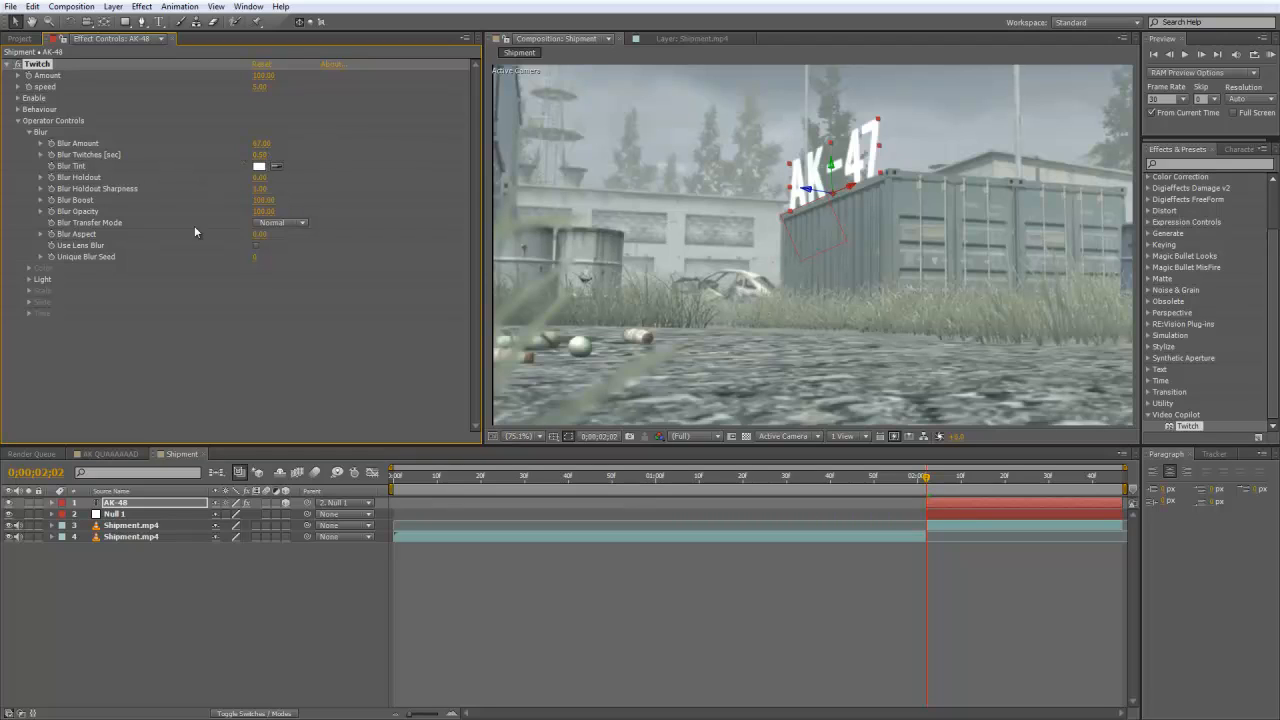
left_click(256, 245)
left_click(28, 132)
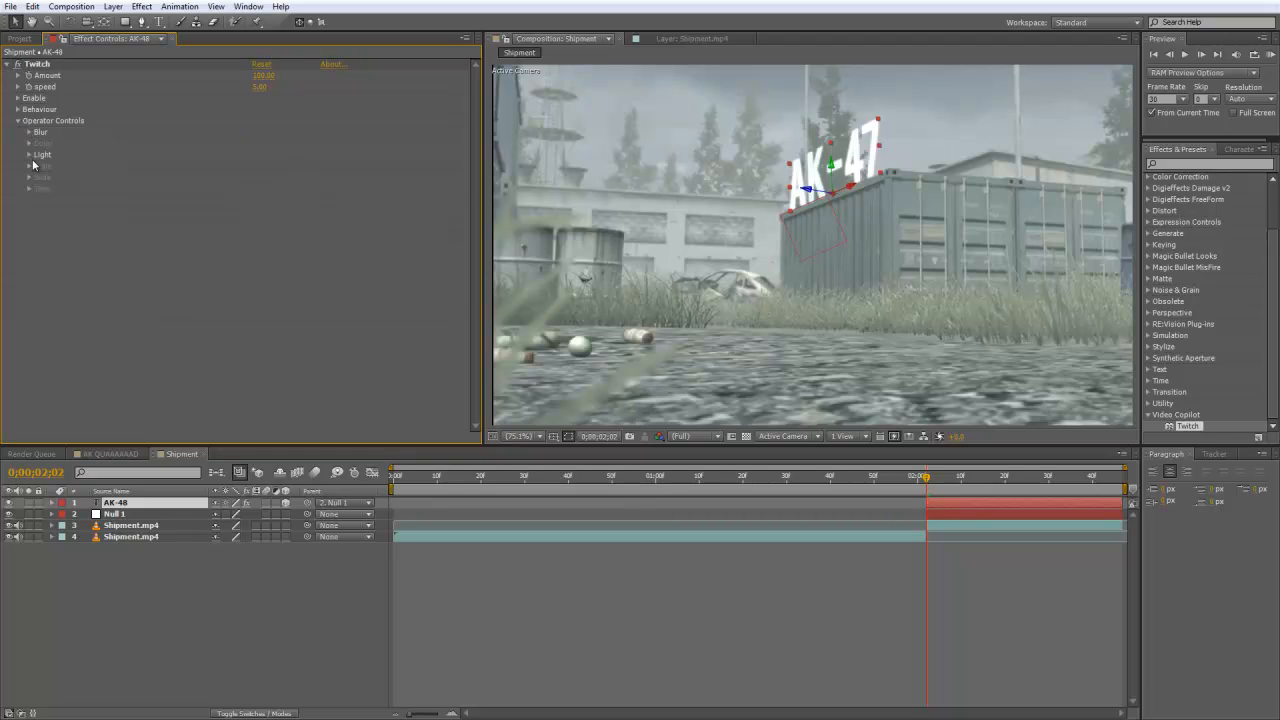
Step: Set Twitch's Light Behaviour to Both and Light Amount to 83, and increase Light Twitches slightly
left_click(29, 155)
left_click(280, 189)
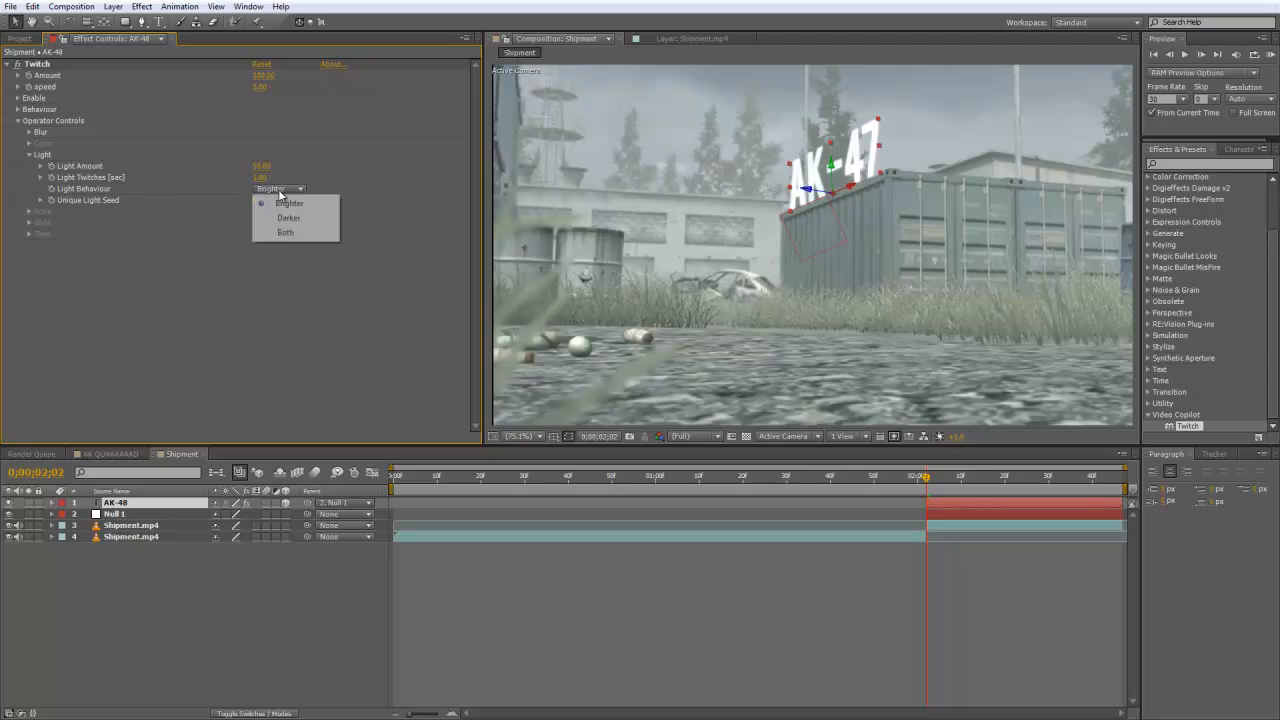
left_click(285, 233)
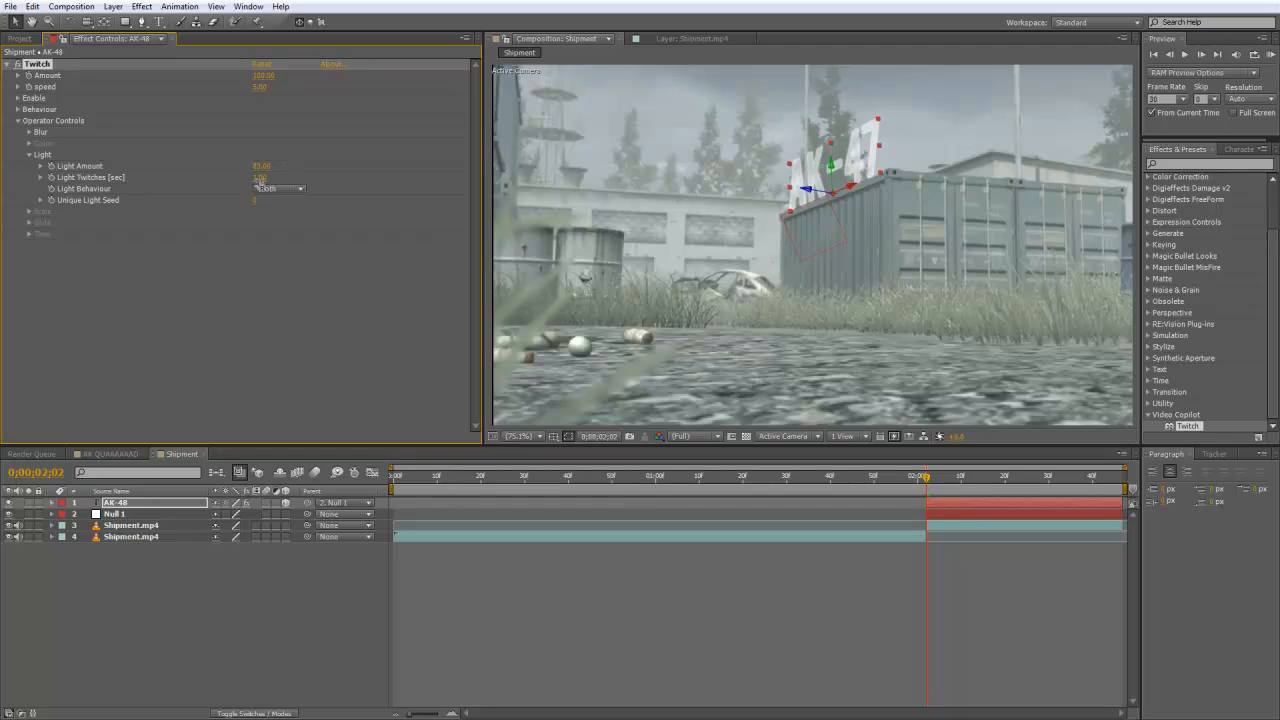
left_click_drag(257, 179, 276, 178)
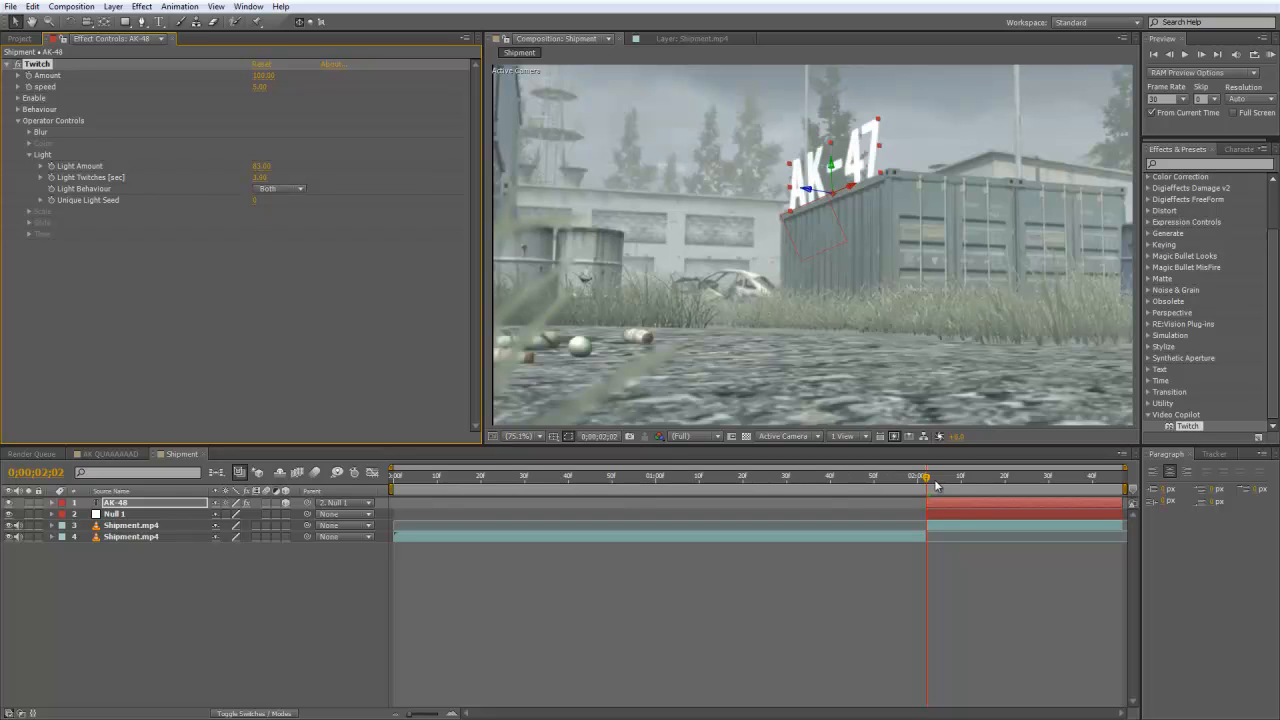
Step: Raise Twitch's Light Twitches to about 127 per second and check the flicker at different frames
left_click_drag(935, 485, 1005, 482)
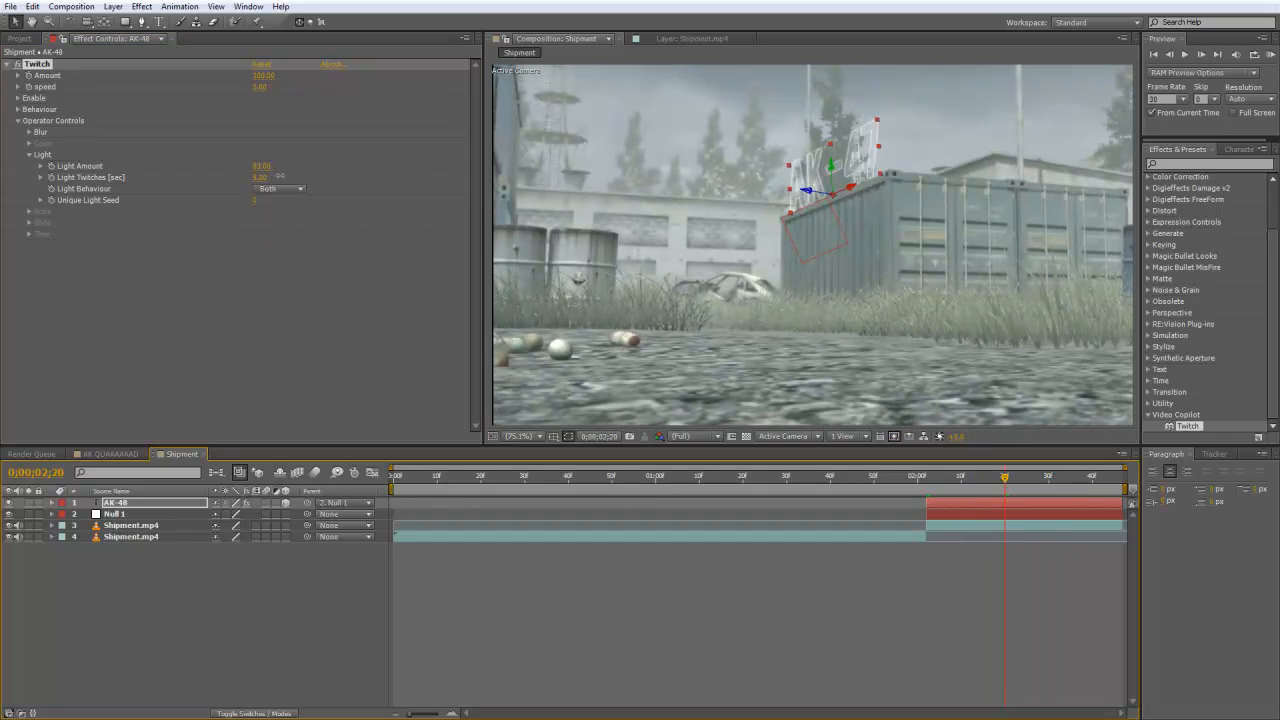
left_click_drag(281, 176, 386, 175)
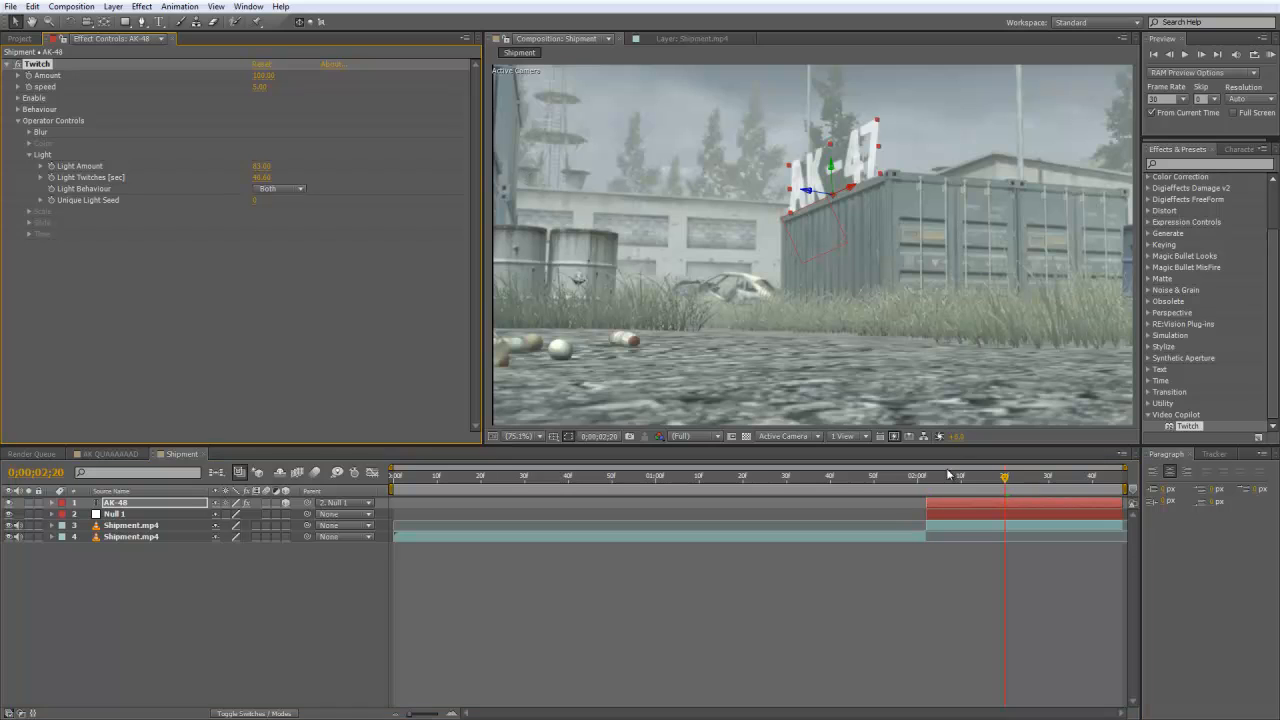
mouse_move(948, 478)
left_mouse_down()
mouse_move(932, 482)
mouse_move(991, 482)
mouse_move(914, 482)
mouse_move(940, 484)
left_mouse_up()
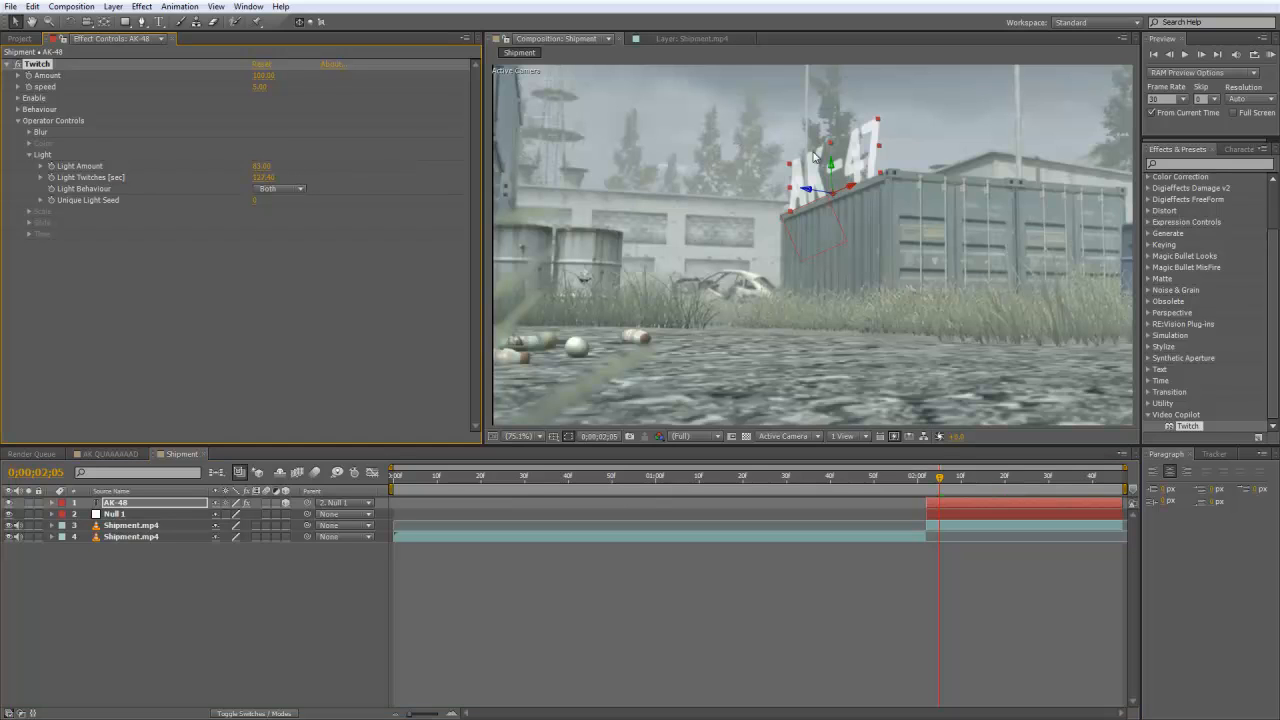
Step: Split the AK-47 text layer at 0;00;02;14
left_click_drag(942, 484, 980, 484)
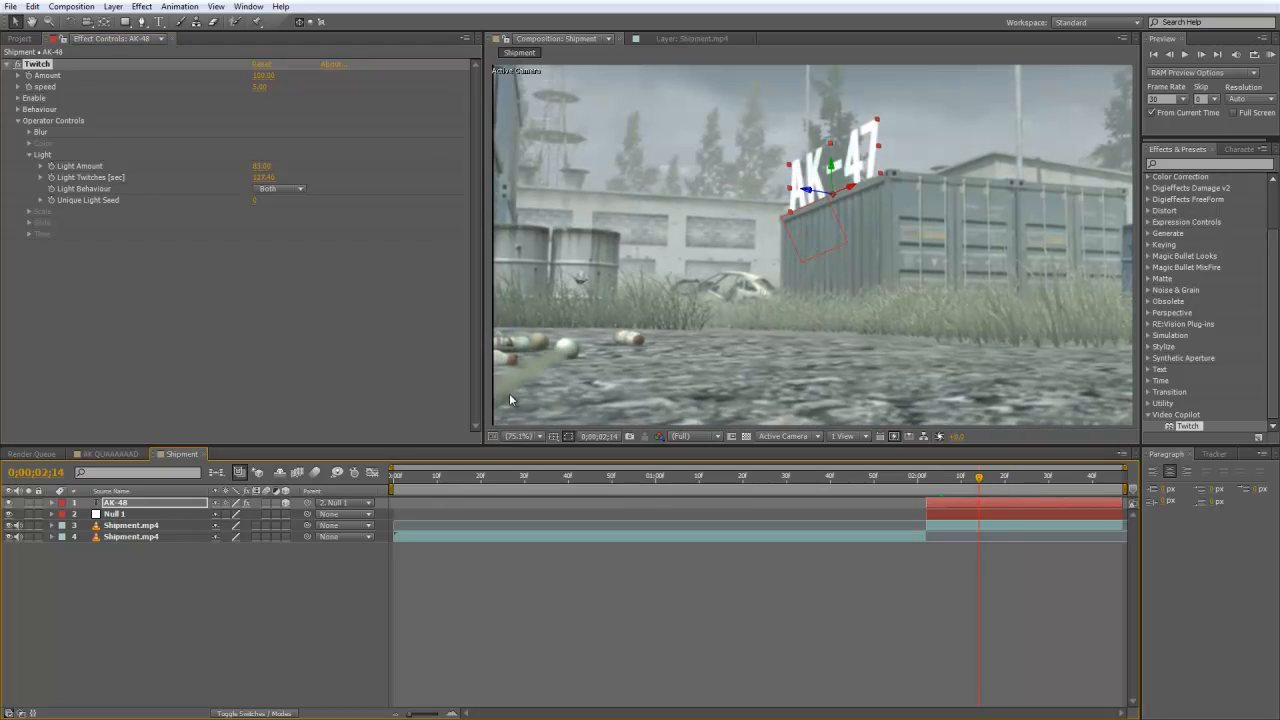
left_click(7, 64)
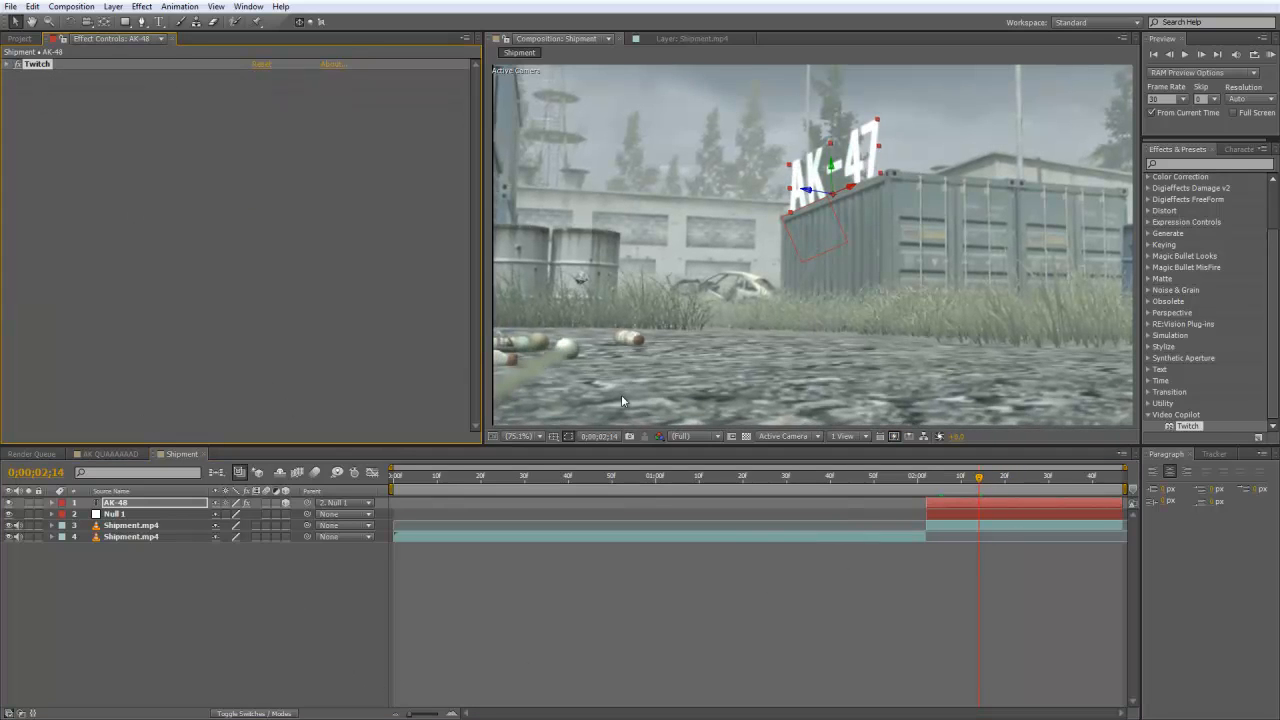
left_click(33, 6)
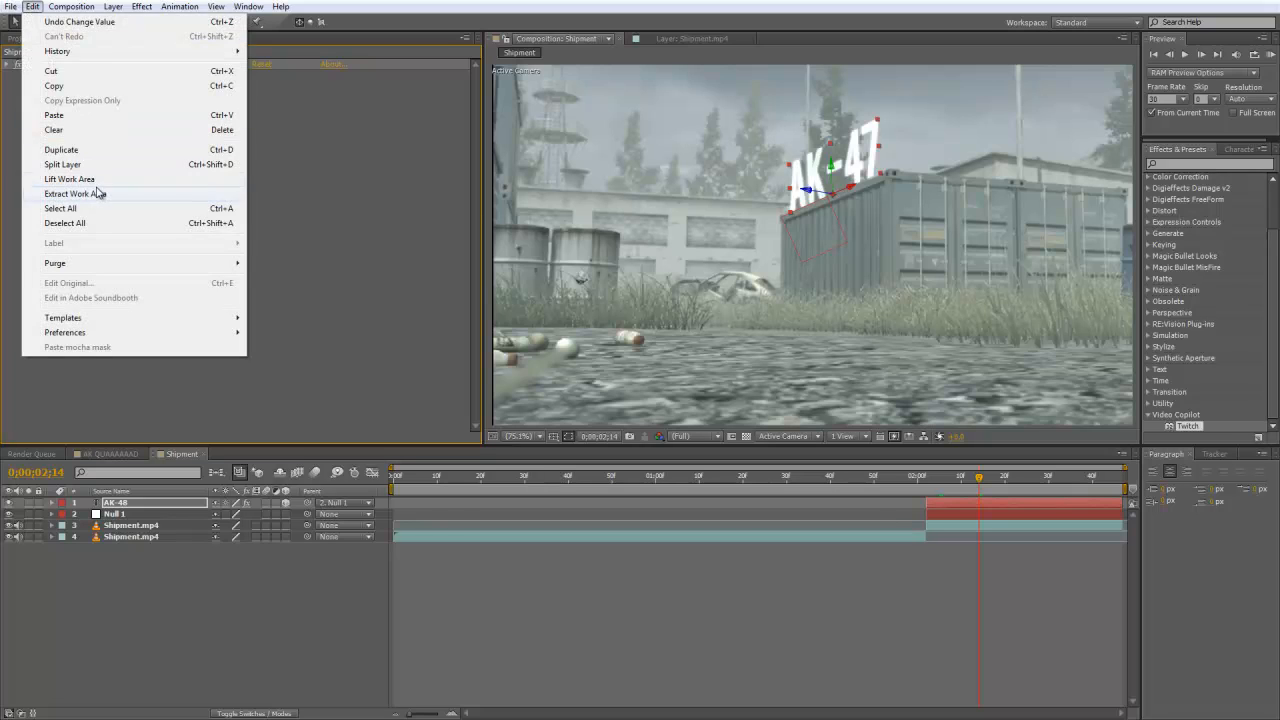
left_click(62, 164)
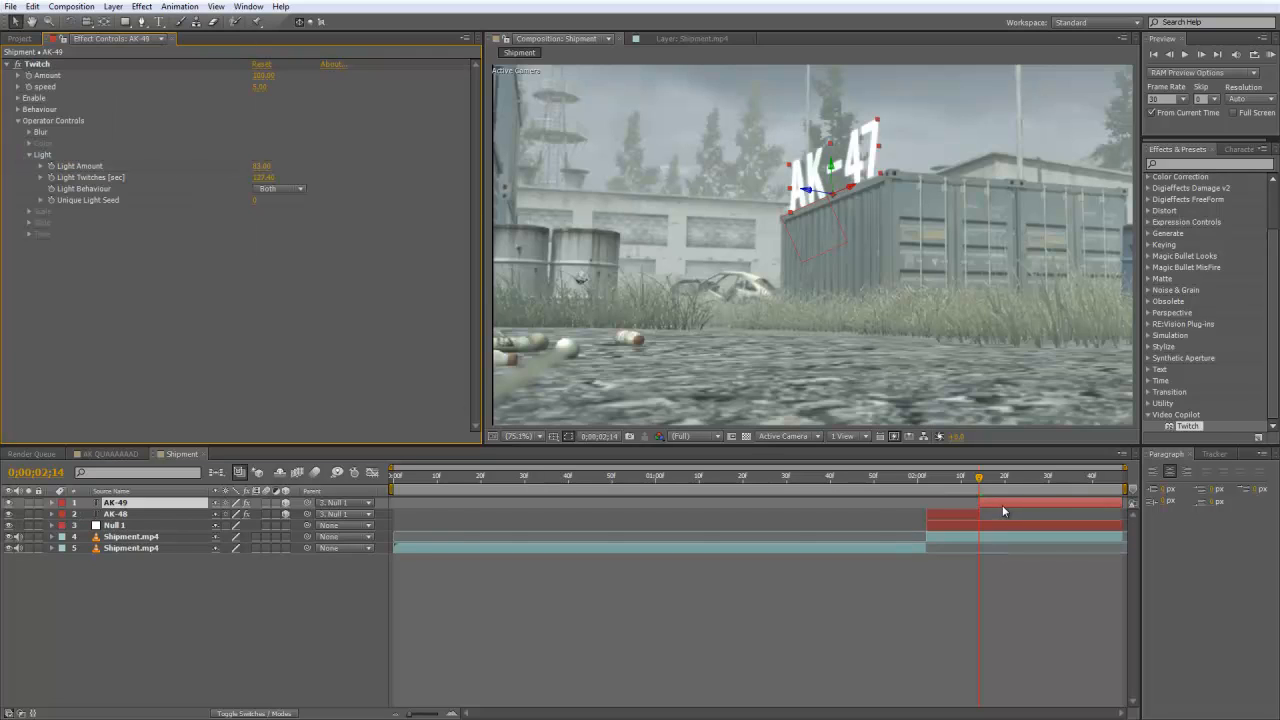
Step: Remove the Twitch effect from the second part of the split text layer and scrub through to 0;00;02;46
left_click(42, 66)
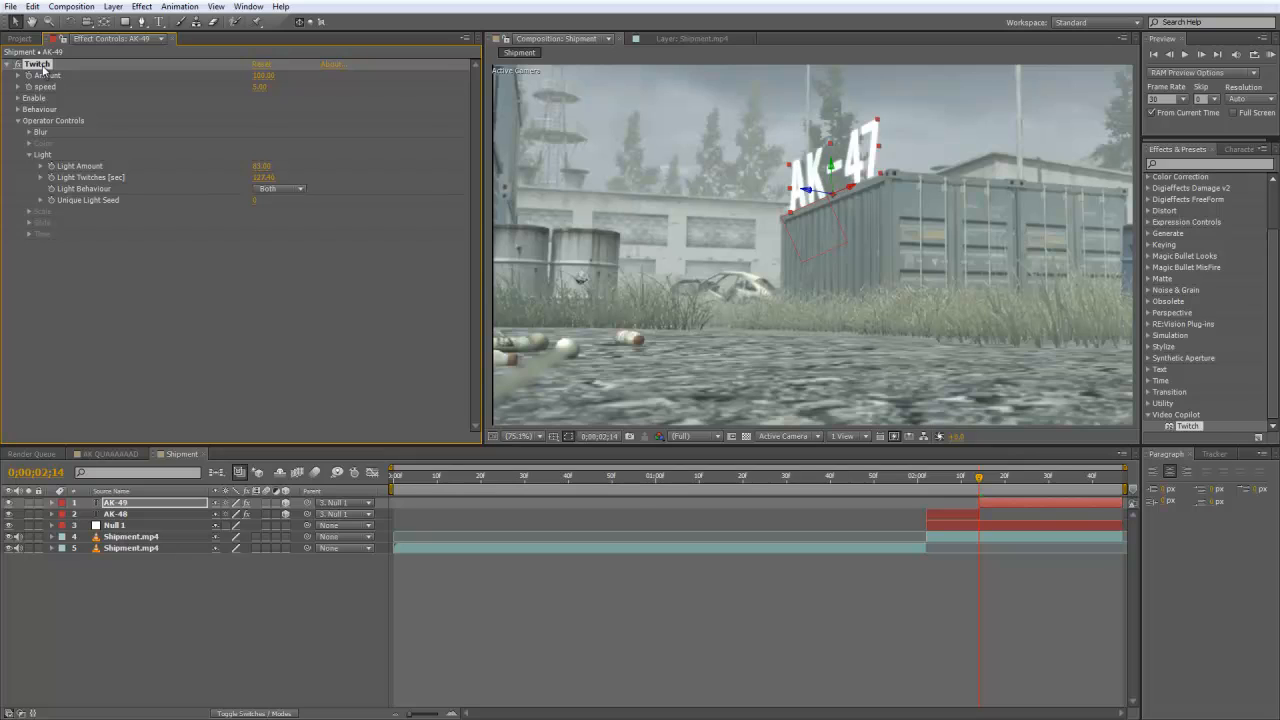
key("Delete")
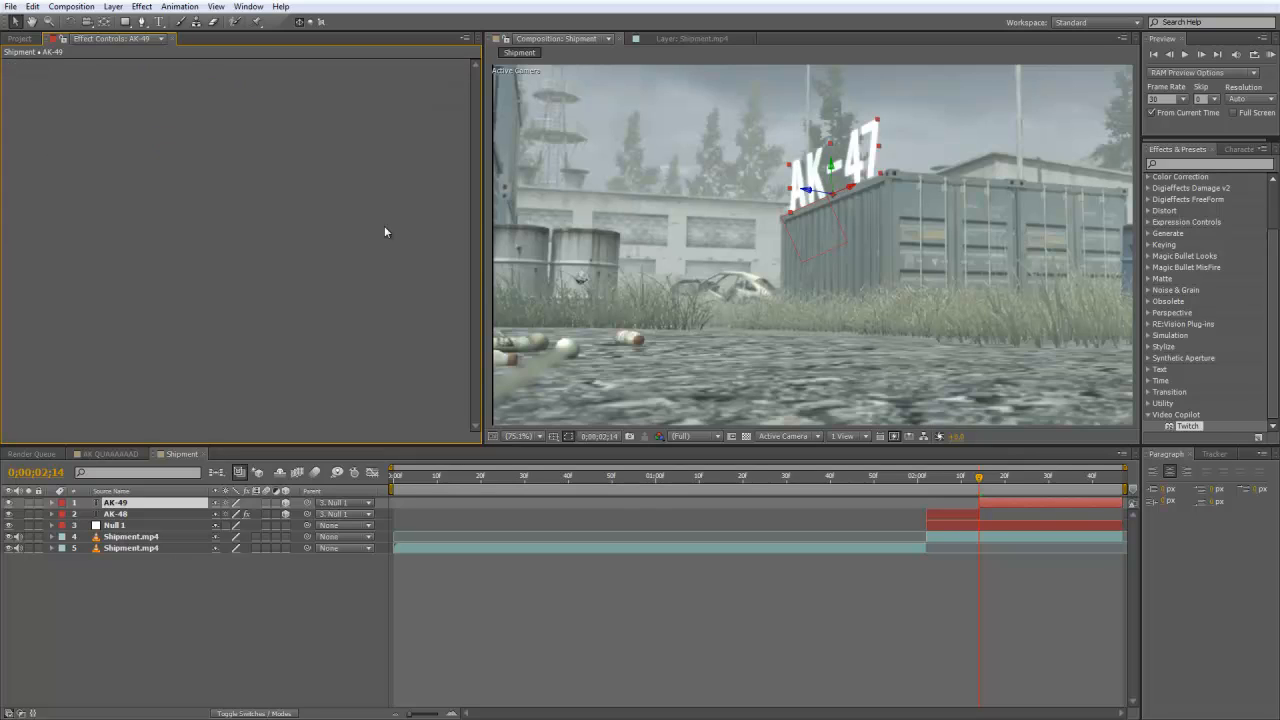
left_click_drag(923, 484, 1145, 487)
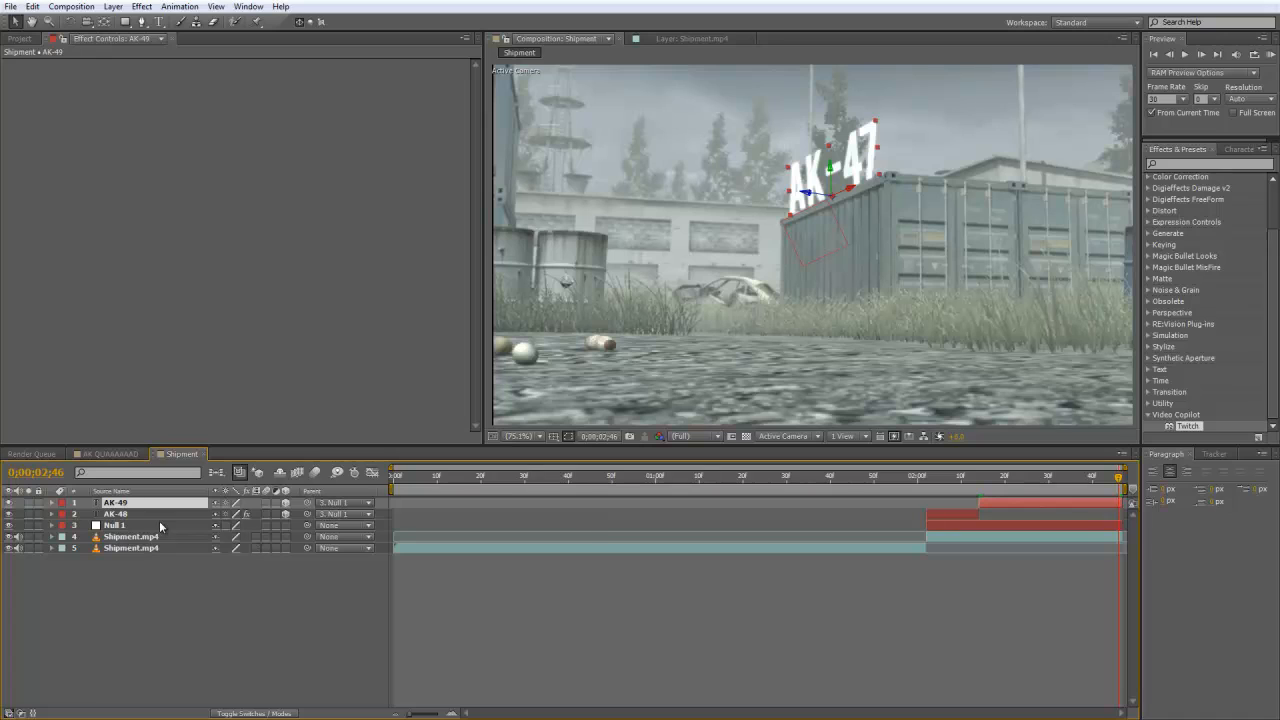